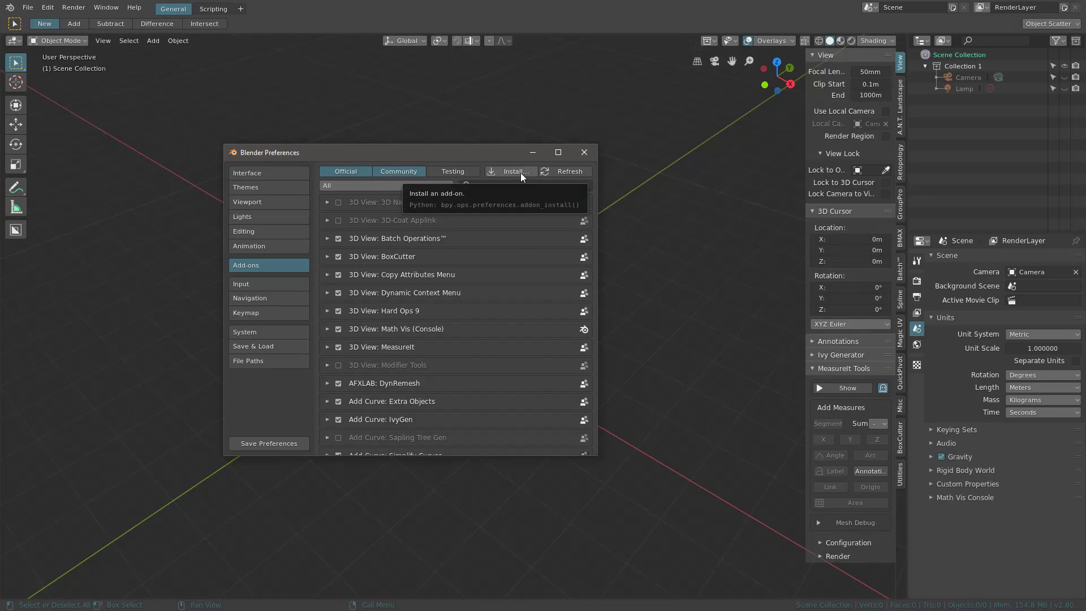
Install the add-on from UEBok!_v1.0.zip, enable UnrealEngine - Blender OK! and expand its preferences.
left_click(520, 172)
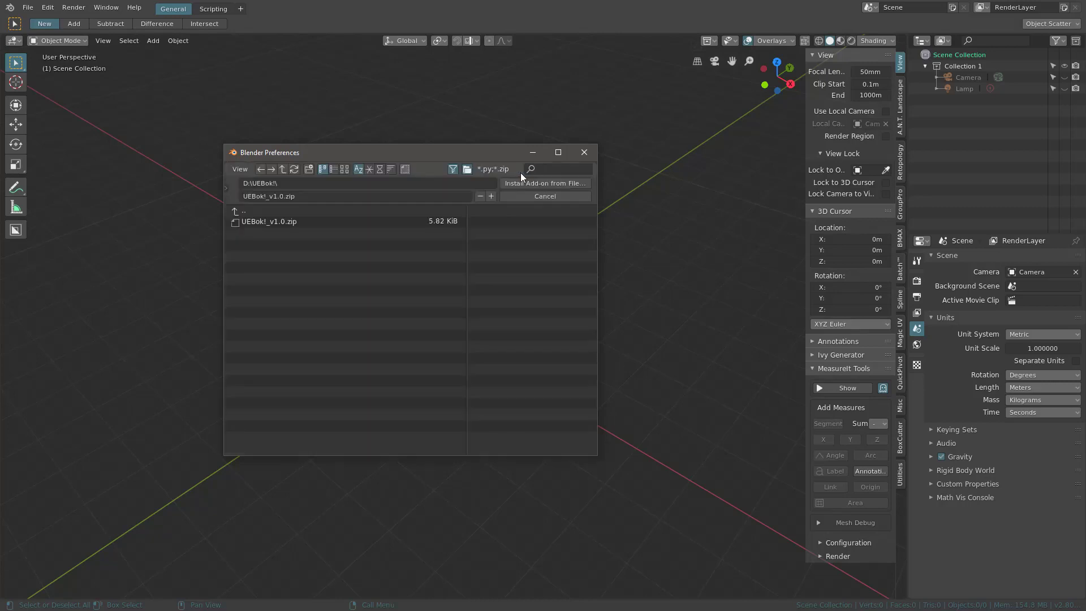
left_click(291, 223)
left_click(555, 183)
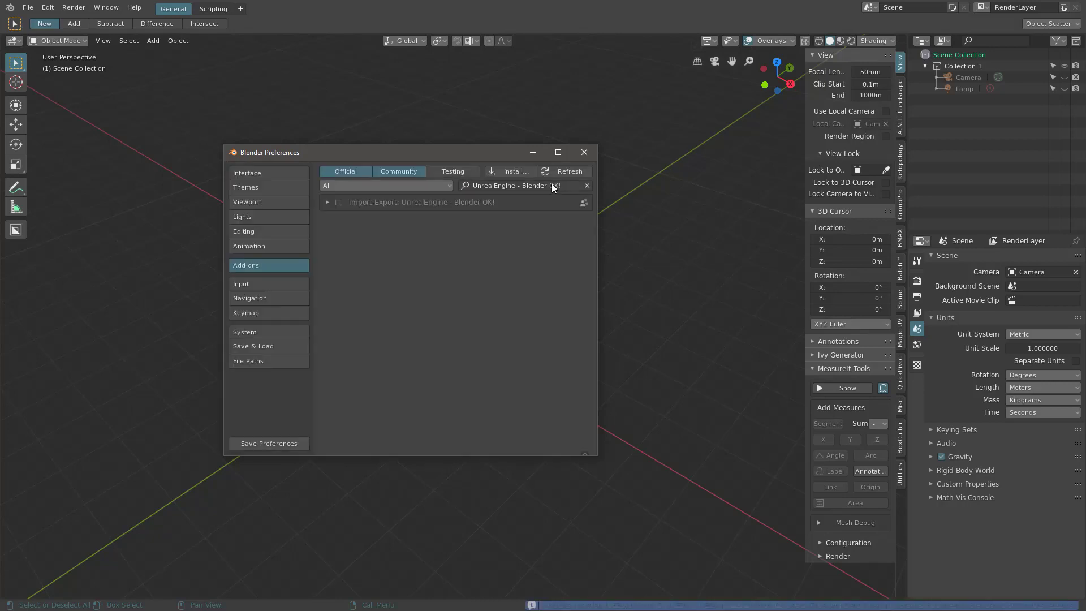
left_click(338, 202)
left_click(327, 204)
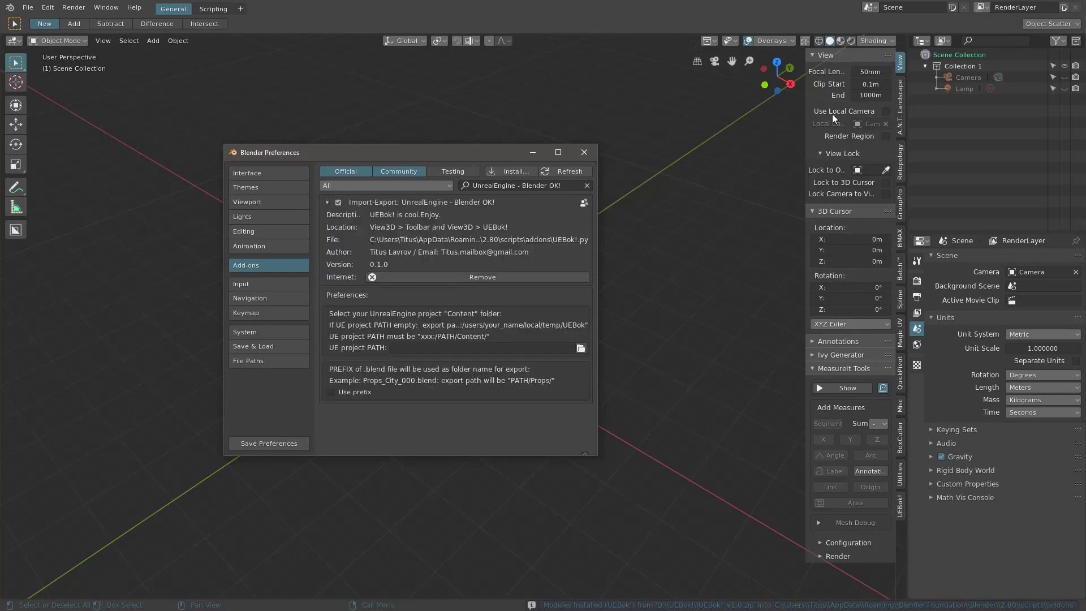
Show the UEBok! tools in the 3D viewport sidebar and bring the Preferences window back into view.
left_click(902, 513)
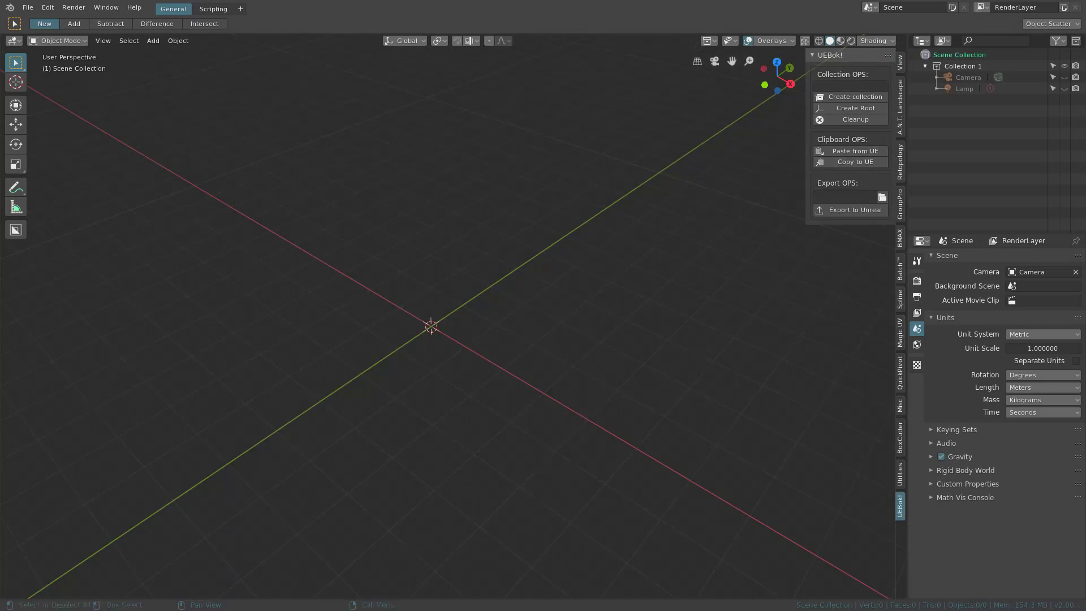
key("alt+Tab")
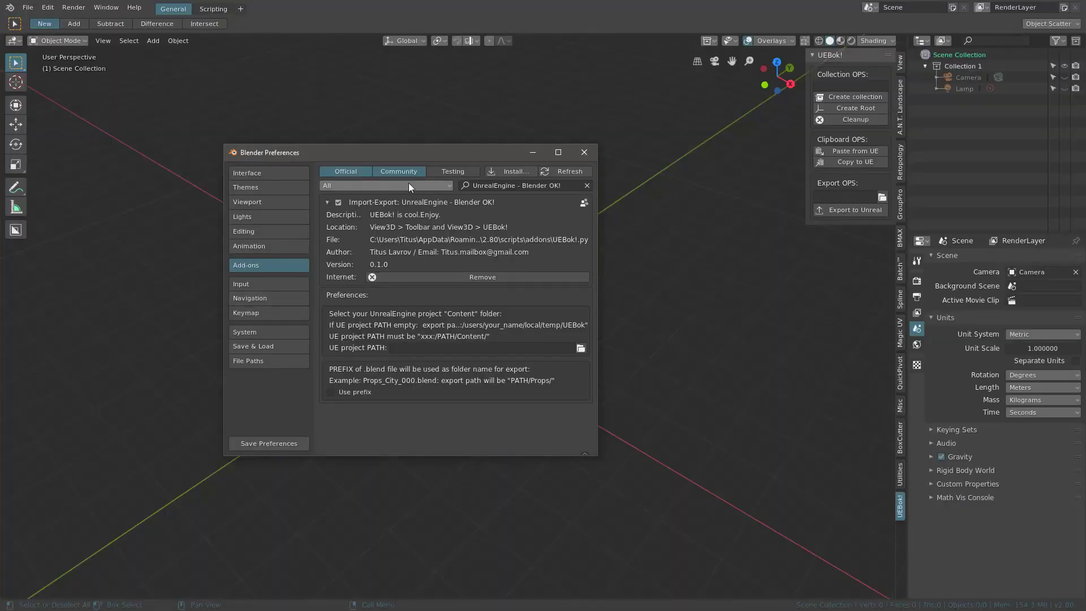
left_click_drag(426, 151, 466, 140)
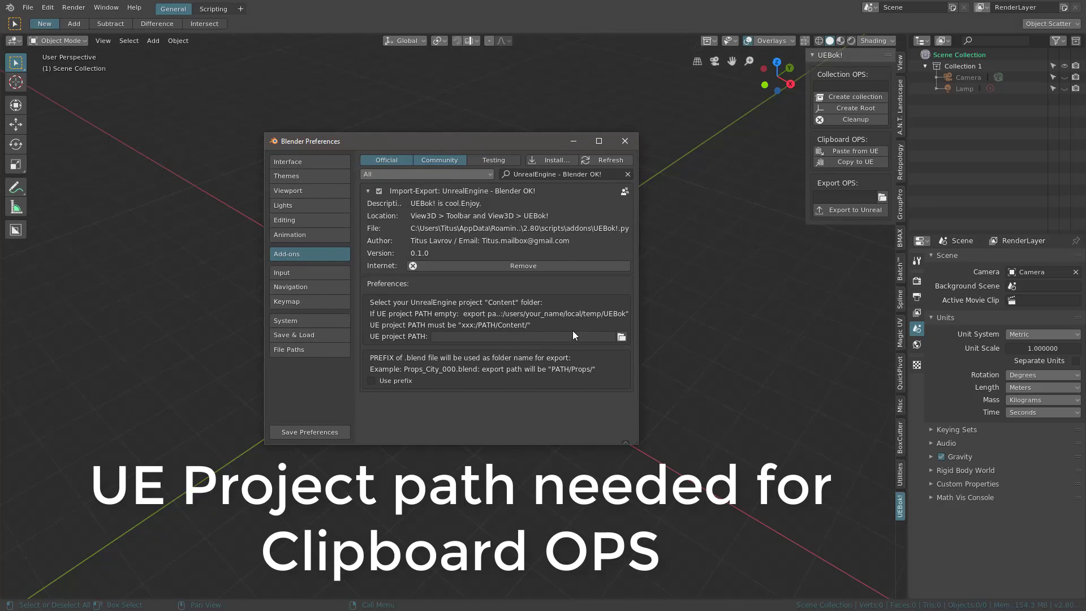
left_click_drag(490, 143, 494, 81)
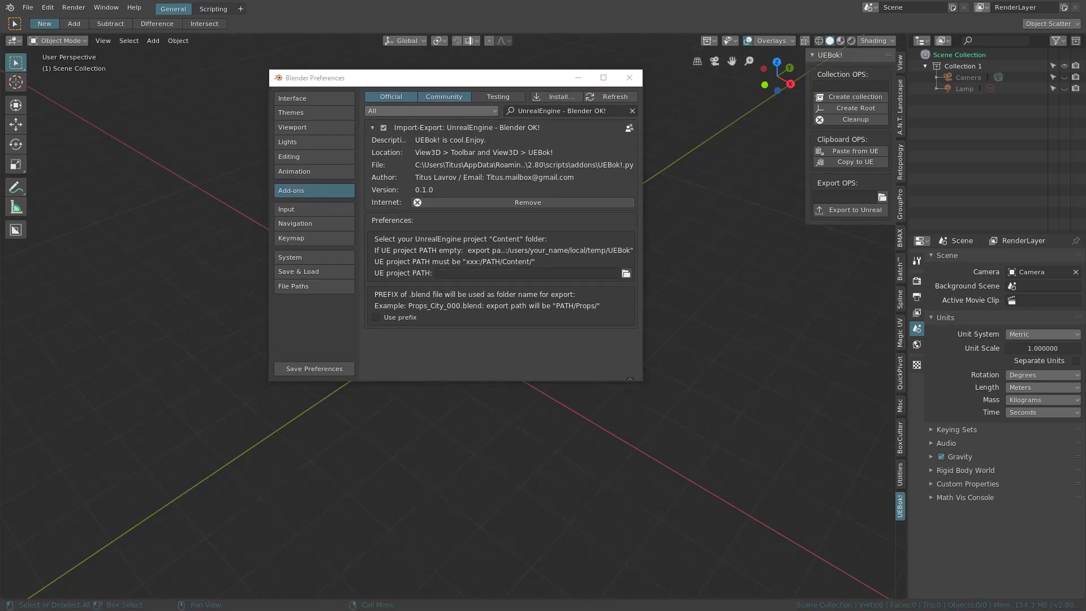
Switch to the UEBok_Demo project in Unreal Editor and bring up its Geometry folder in File Explorer.
left_click_drag(0, 303, 417, 74)
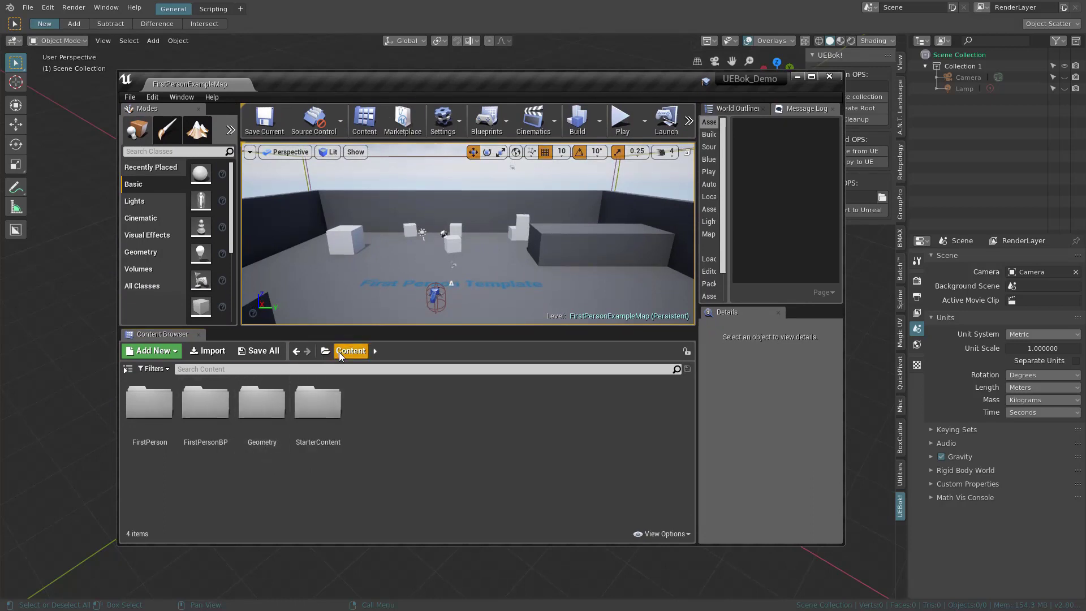
right_click(277, 410)
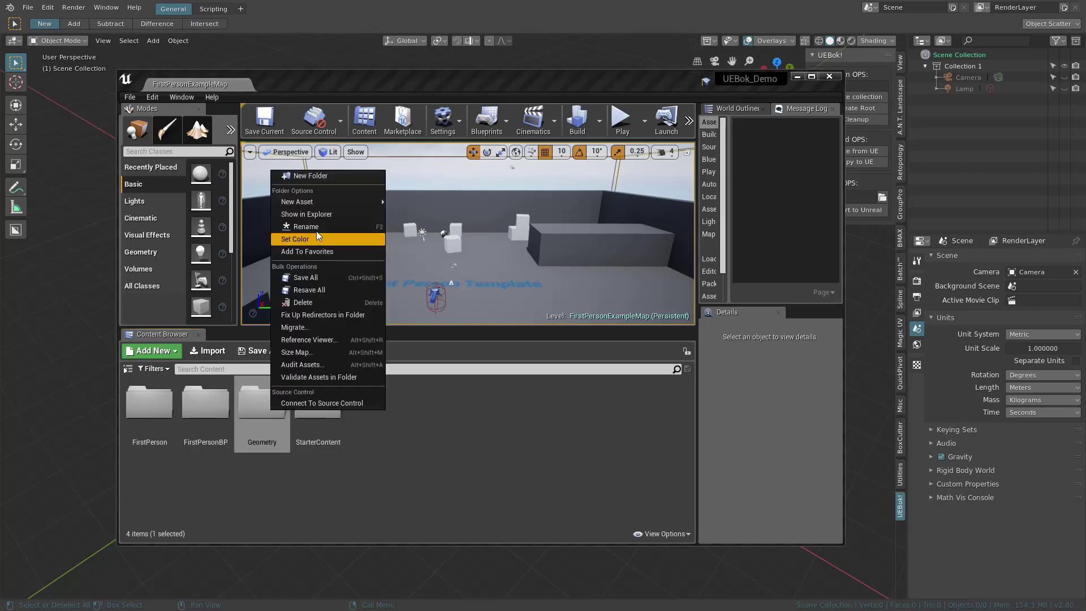
left_click(399, 440)
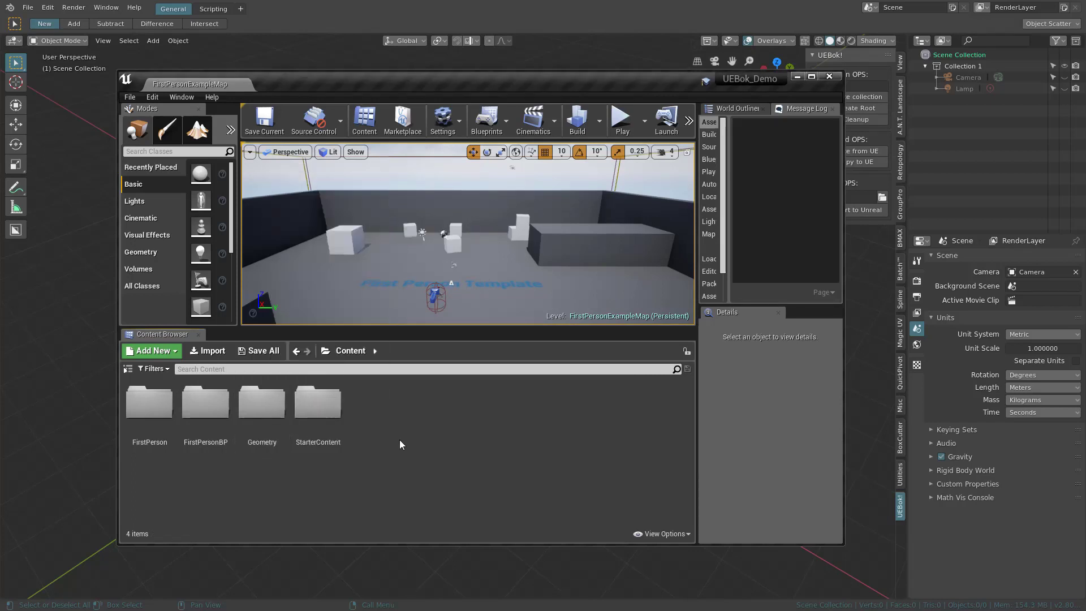
left_click_drag(0, 323, 458, 123)
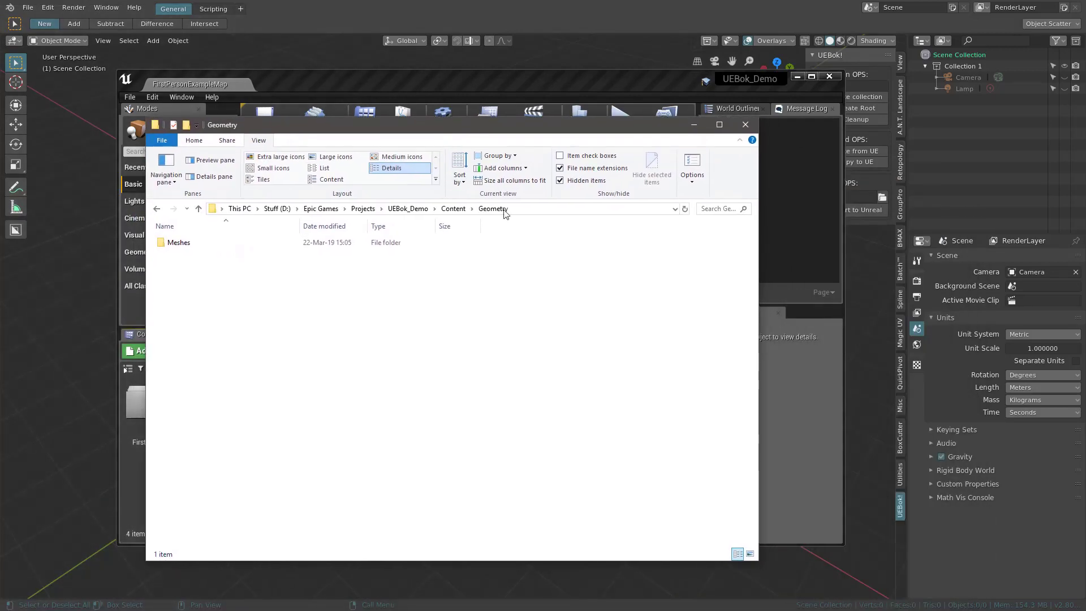
Go up to the UEBok_Demo project's Content folder in File Explorer, copy its full path and put the Explorer window away.
left_click(520, 209)
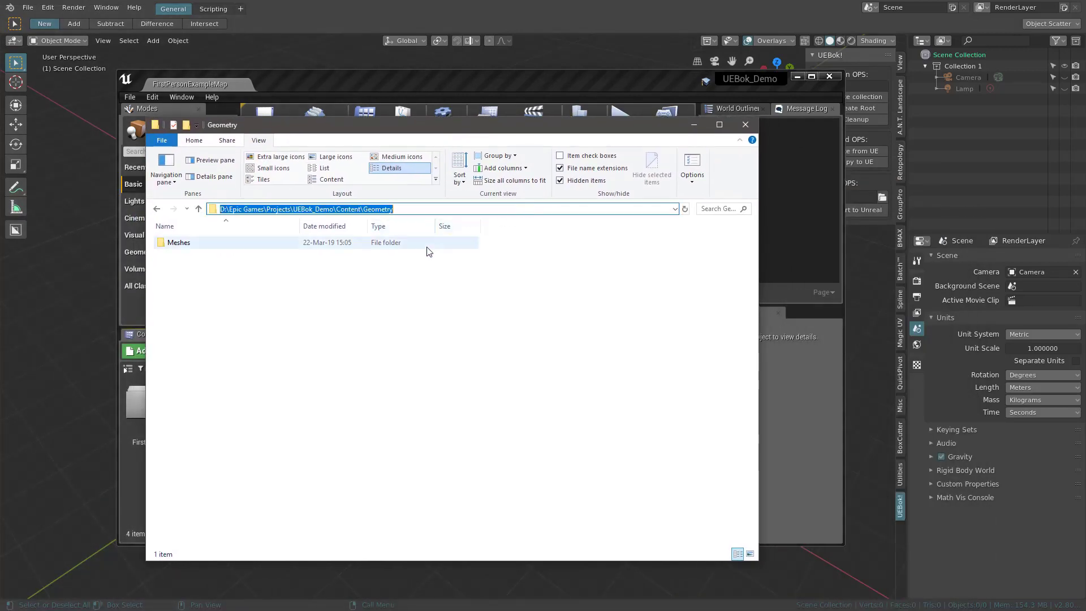
left_click(273, 277)
left_click(453, 208)
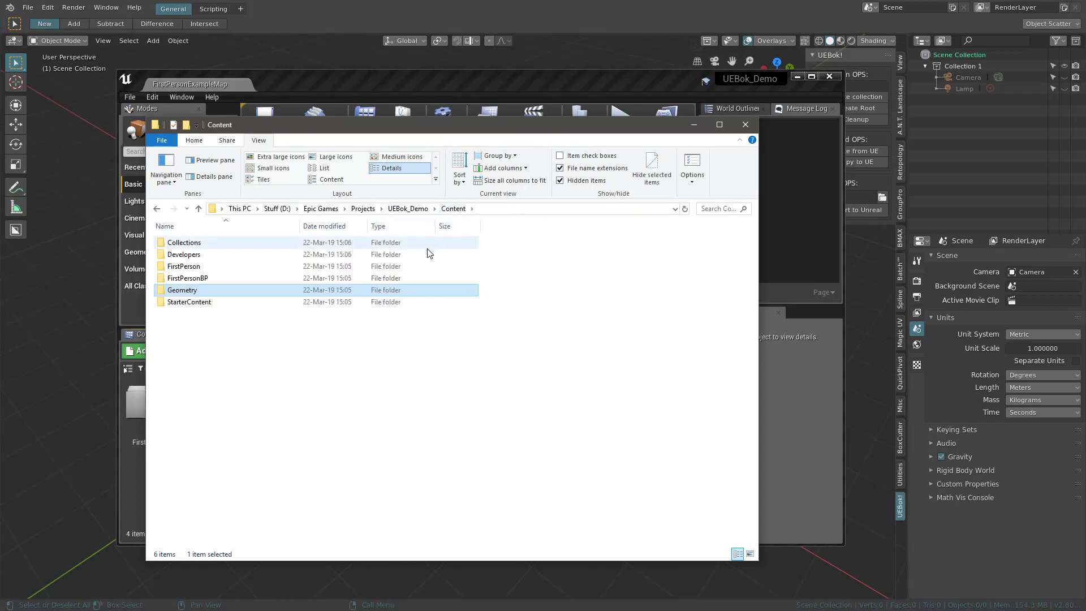
left_click(407, 209)
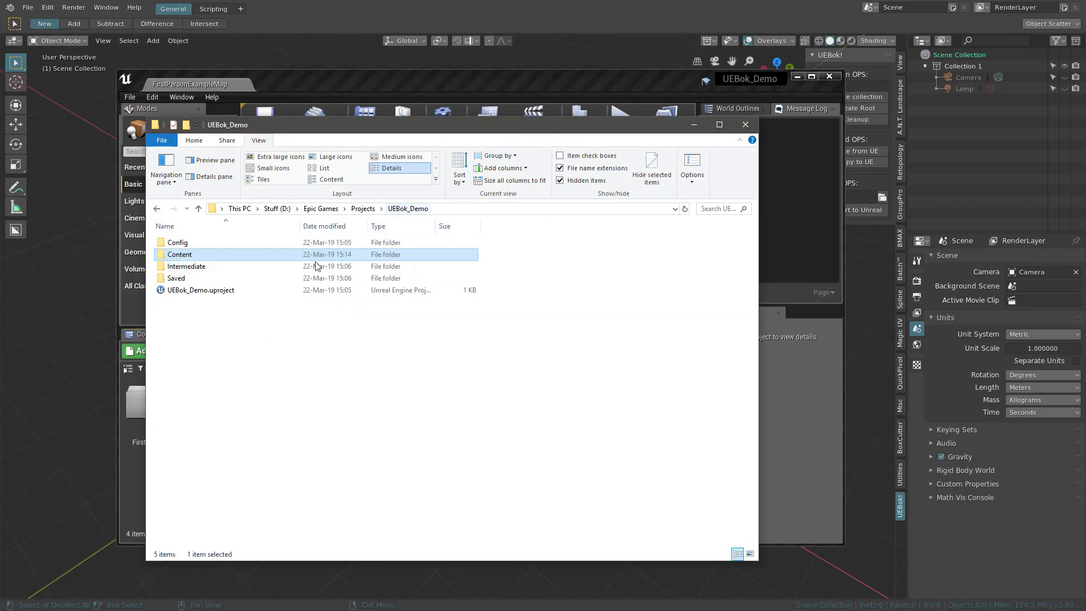
double_click(190, 255)
left_click(487, 211)
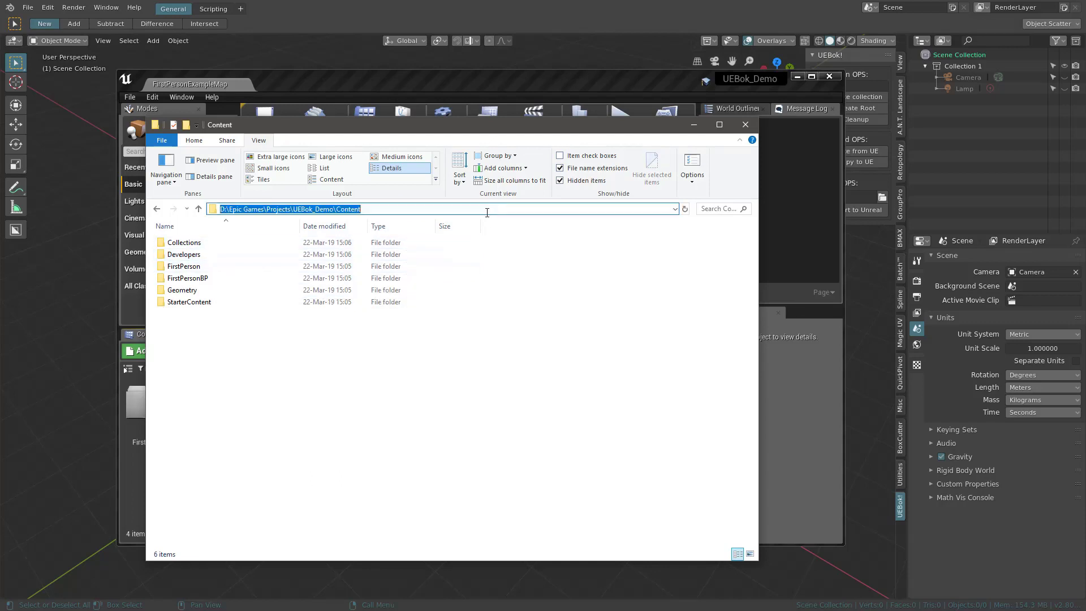
right_click(404, 209)
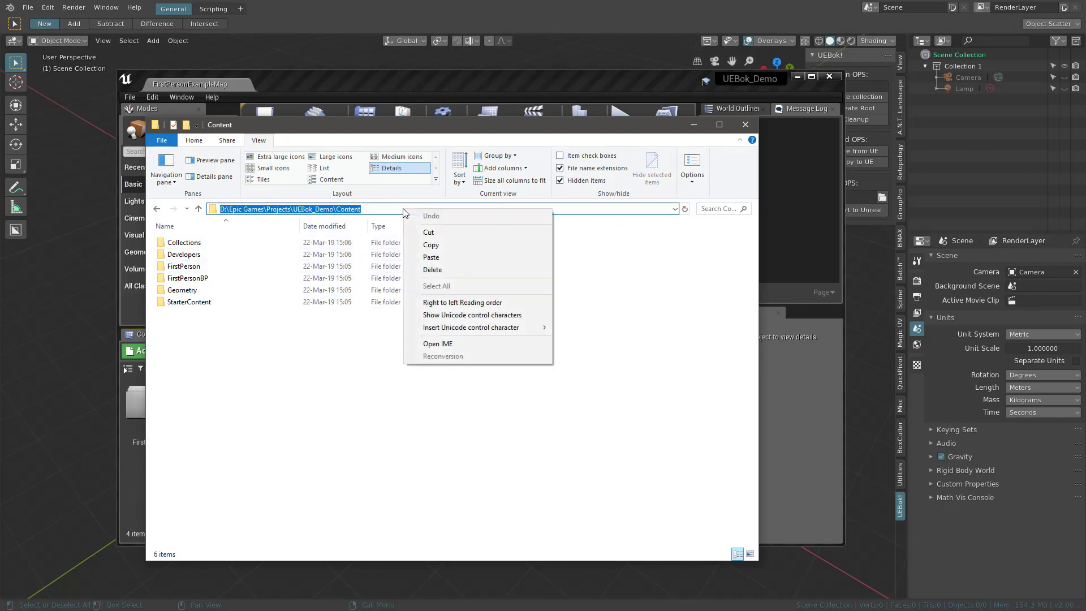
left_click(419, 243)
left_click(693, 125)
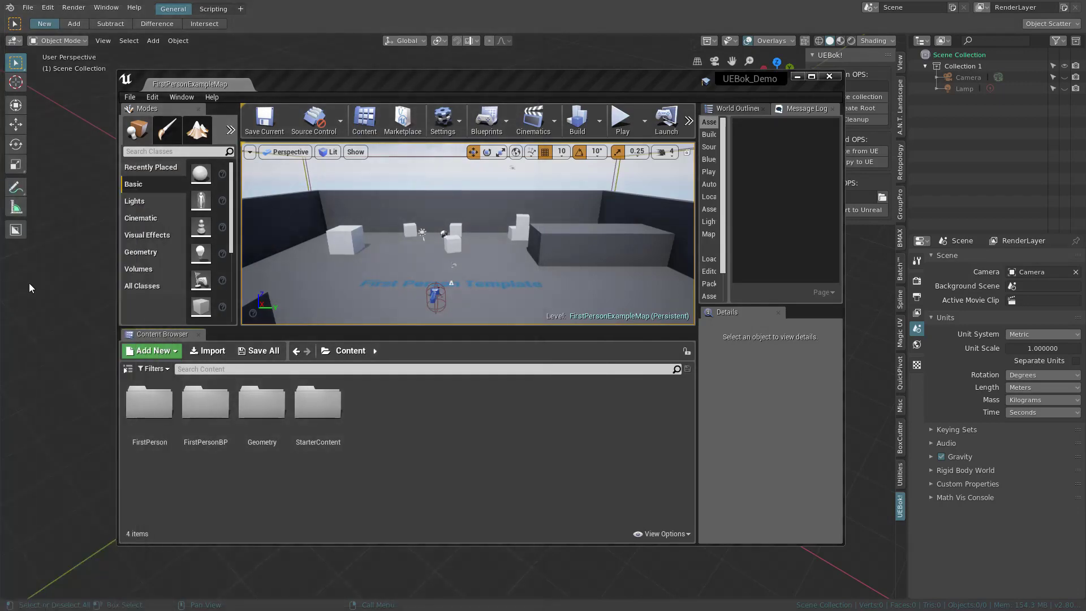
Switch back to Blender, set the add-on's UE project path to D:\Epic Games\Projects\UEBok_Demo\Content\ and save the preferences.
left_click(797, 76)
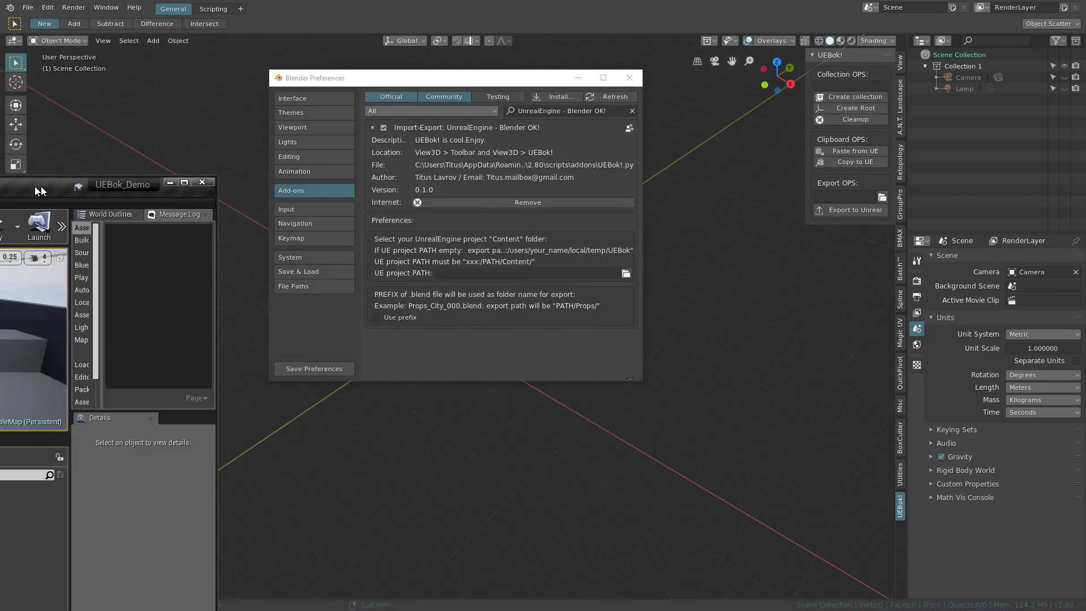
left_click(465, 273)
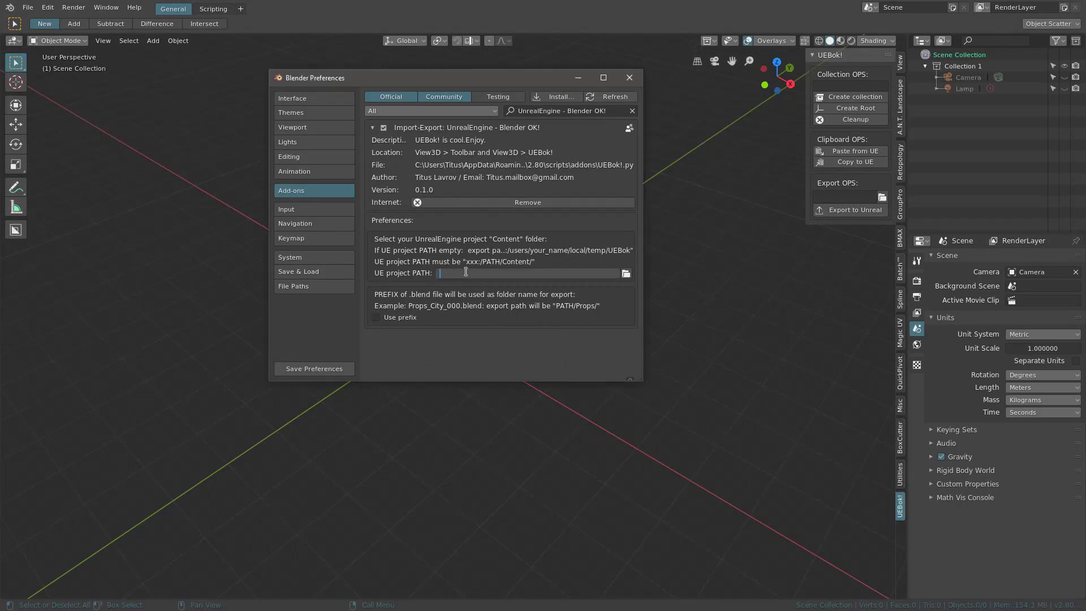
key("ctrl+v")
key("Return")
left_click(626, 274)
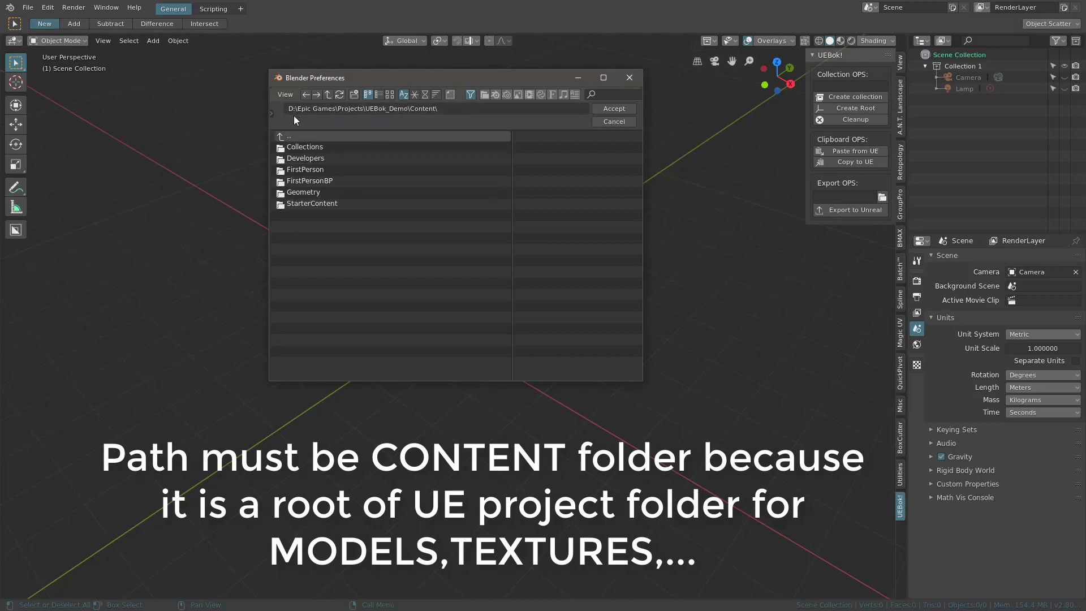
left_click(614, 108)
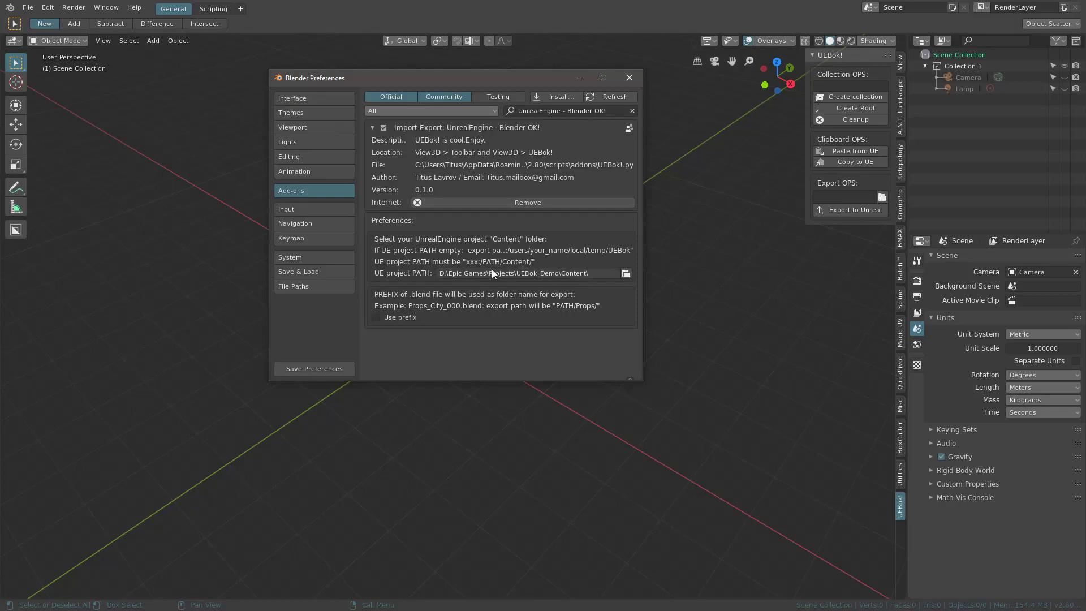
left_click(324, 366)
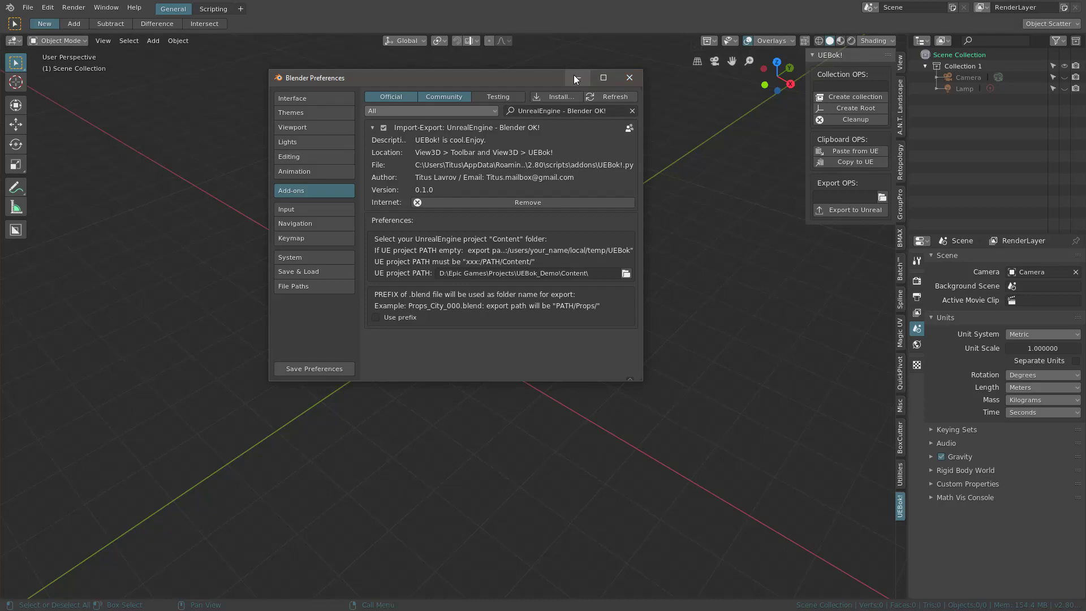
left_click_drag(551, 80, 2, 333)
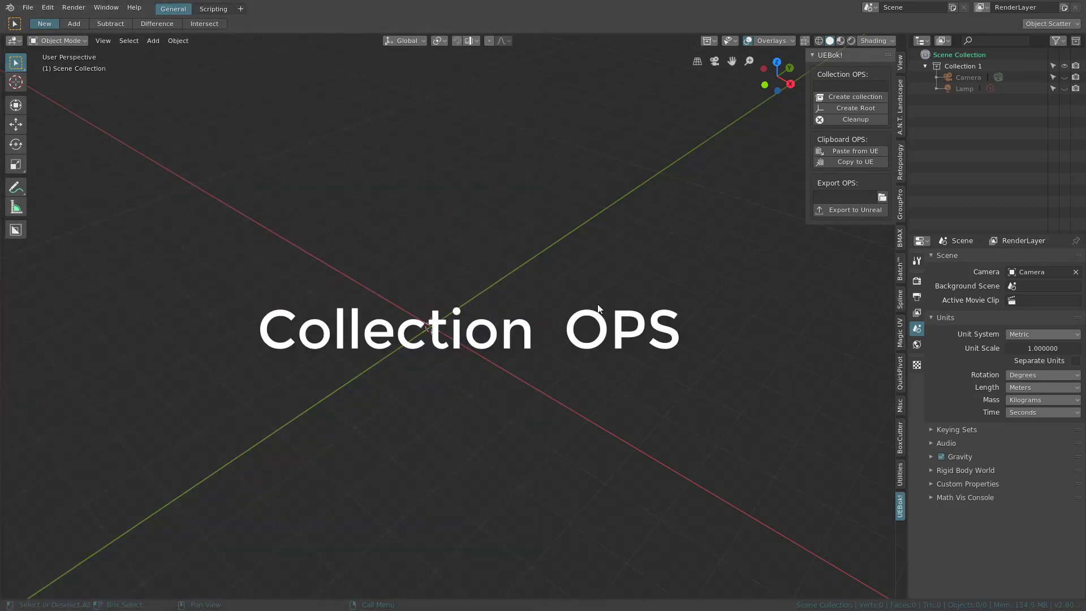
Add a cube and move it within the ground plane to about X -3.42 m, Y -2.2 m.
middle_click_drag(469, 322, 509, 310, "shift")
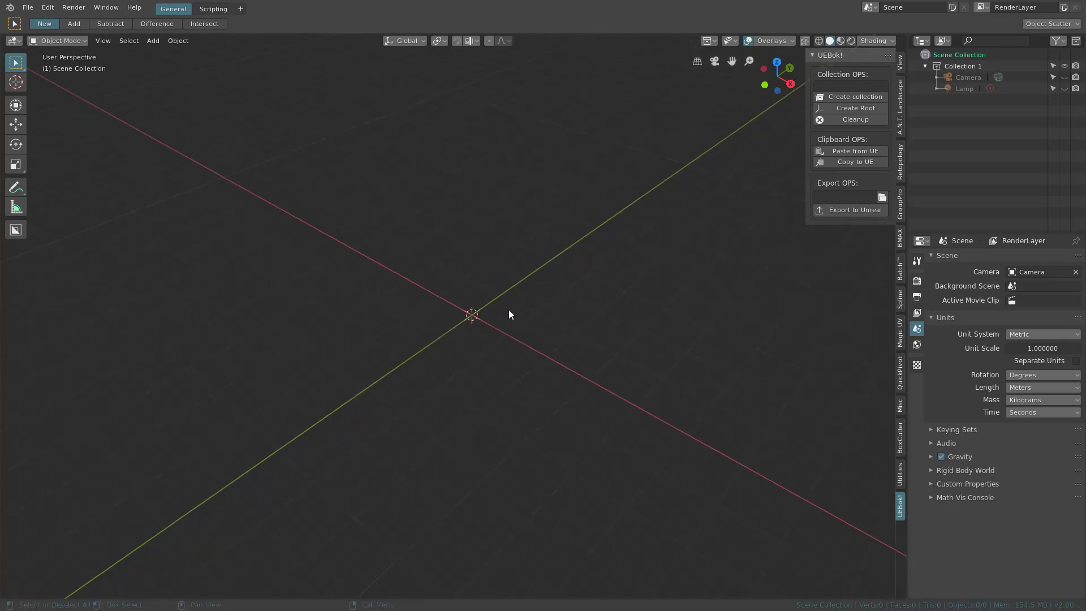
key("shift+a")
mouse_move(460, 327)
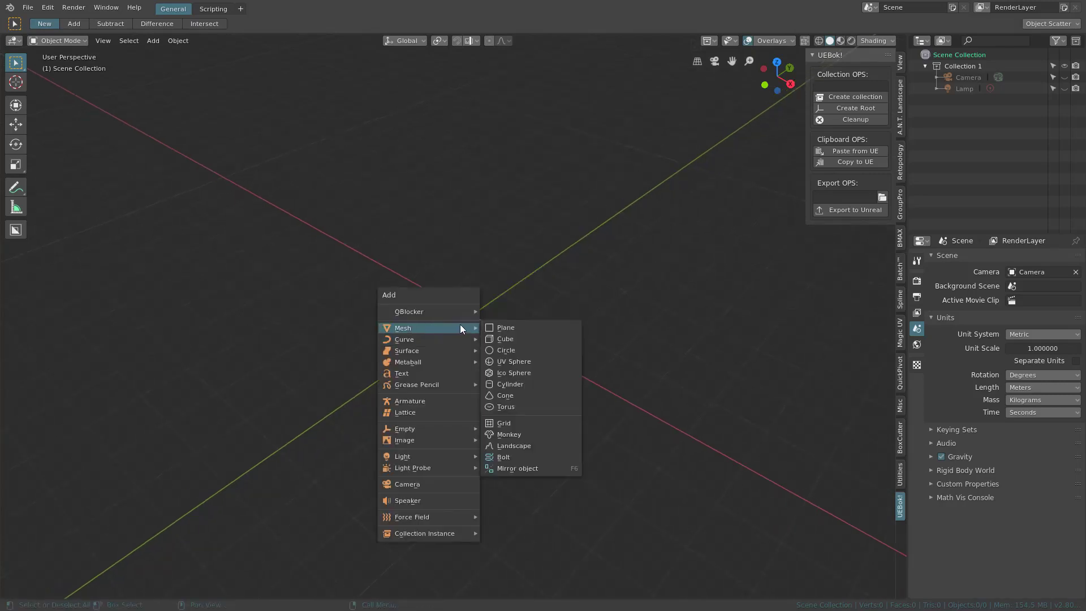
left_click(491, 334)
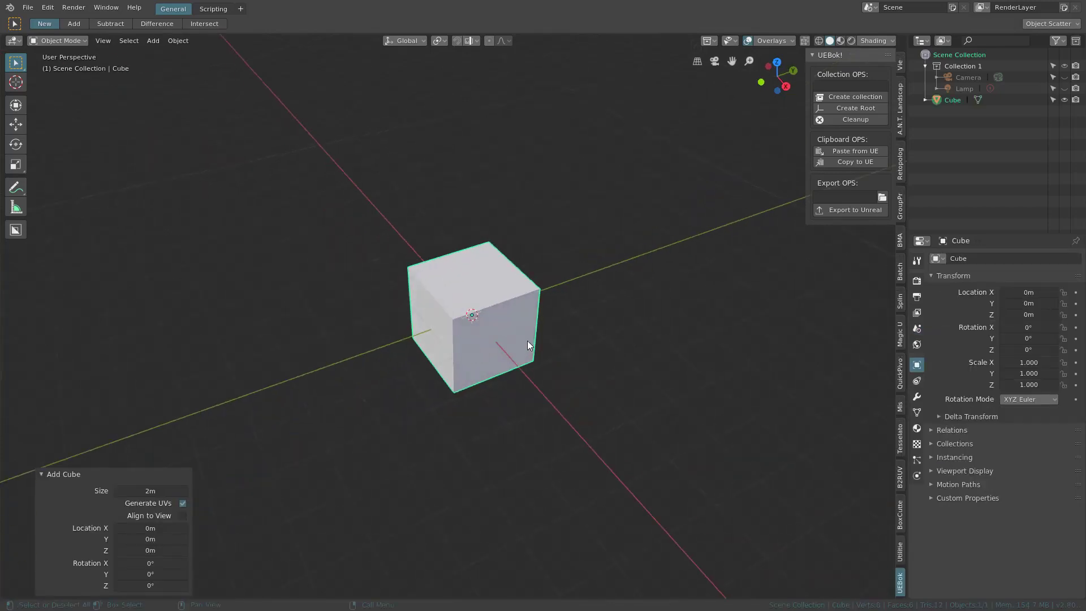
key("g")
key("shift+z")
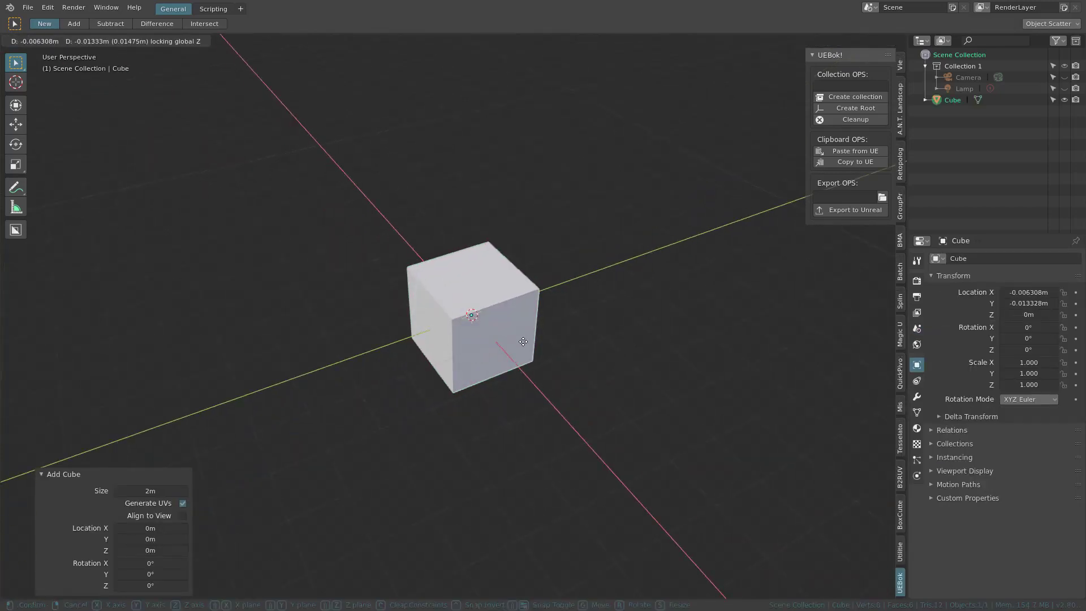
left_click(369, 294)
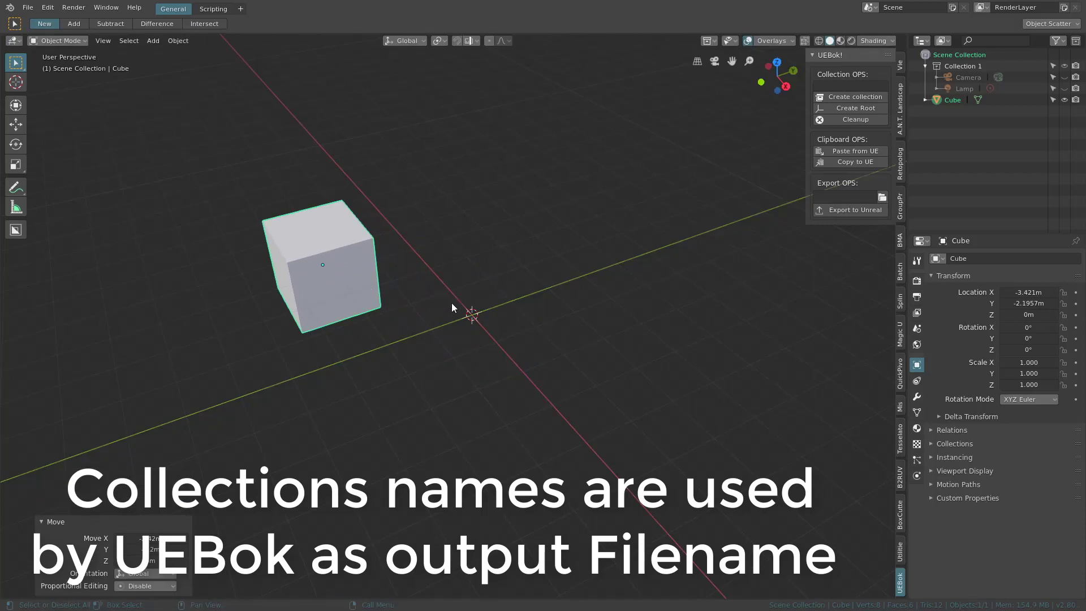
Add a cylinder and move it beside the cube to about X -2.47 m, Y 1.78 m.
middle_click_drag(475, 305, 449, 315)
key("shift+a")
mouse_move(443, 357)
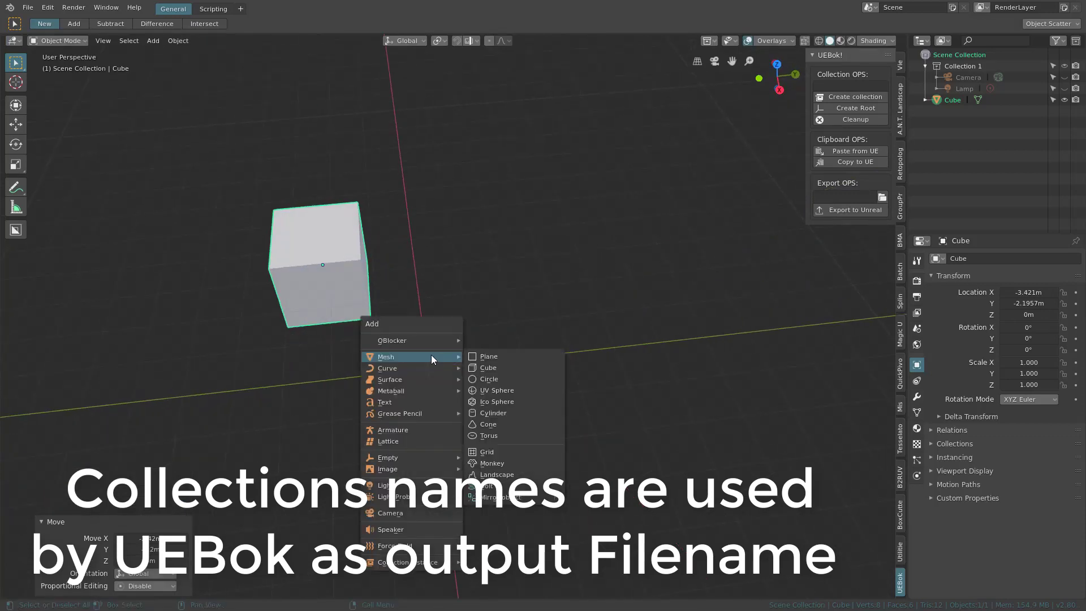
left_click(489, 412)
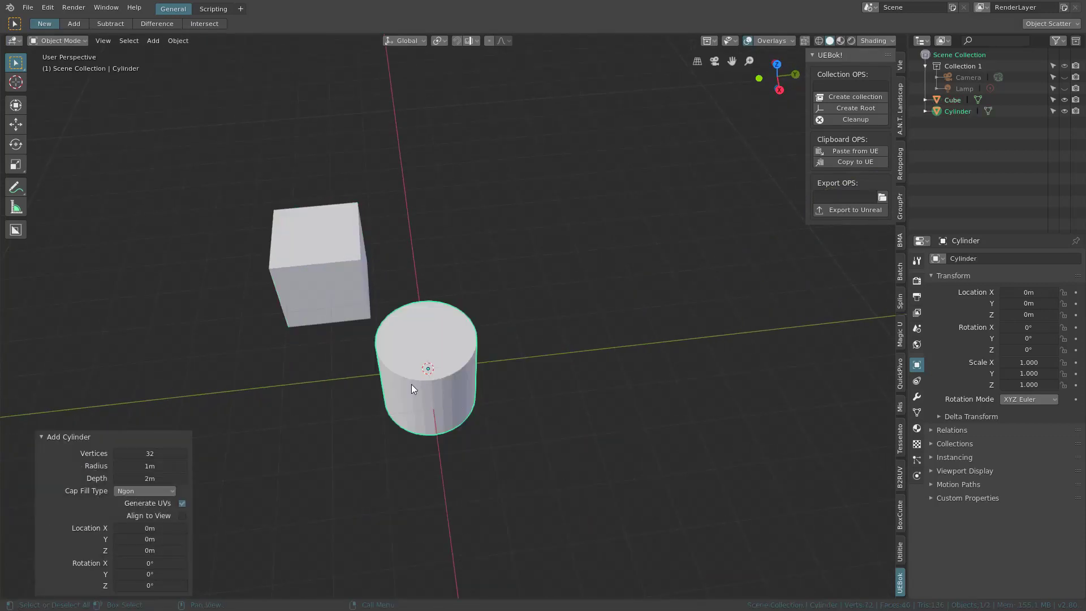
key("g")
left_click(480, 290)
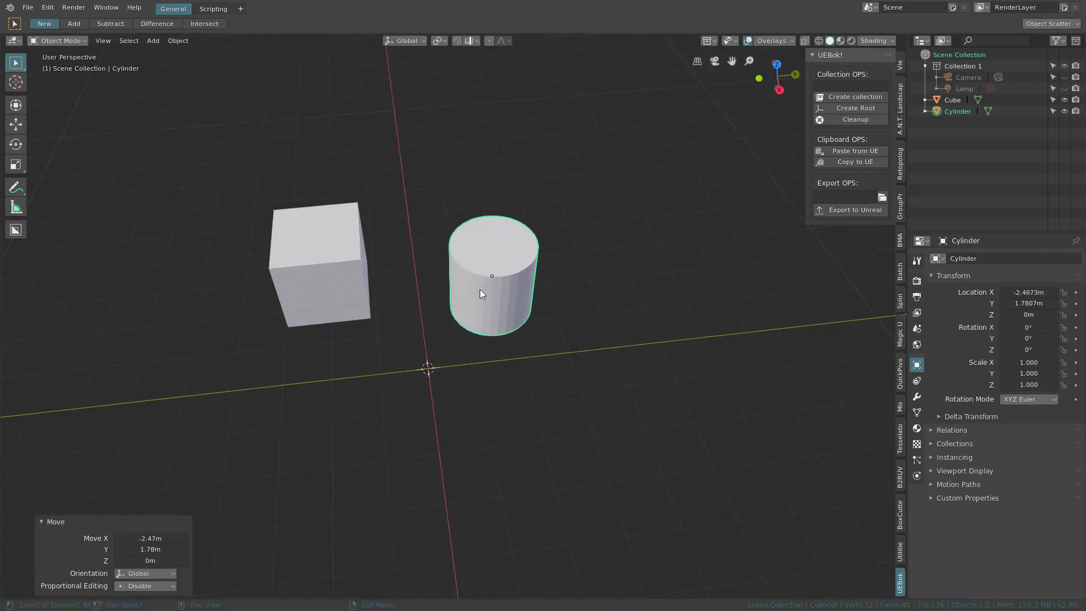
Add a cone and move it within the ground plane to about X 0.95 m, Y -1.51 m.
middle_click_drag(479, 289, 483, 339)
key("shift+a")
mouse_move(406, 338)
left_click(464, 403)
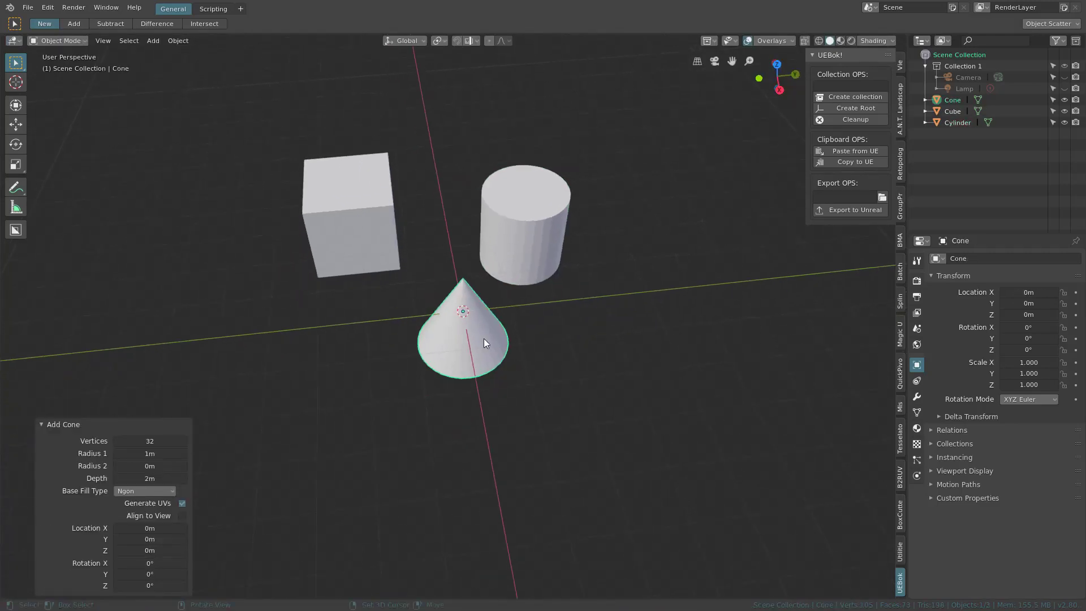
key("g")
key("shift+z")
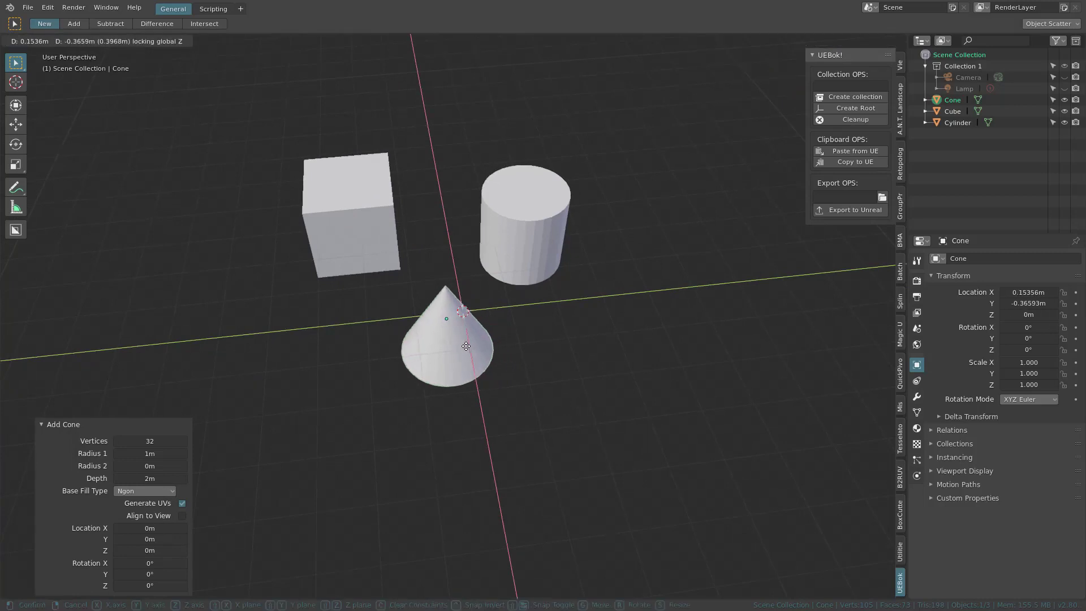
left_click(411, 387)
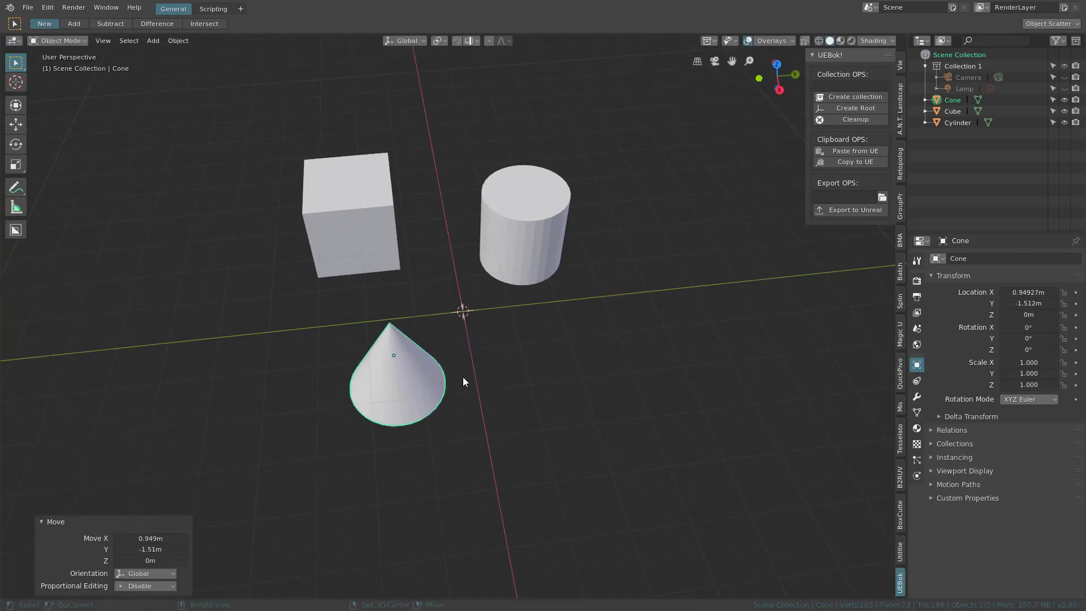
middle_click_drag(463, 381, 404, 344)
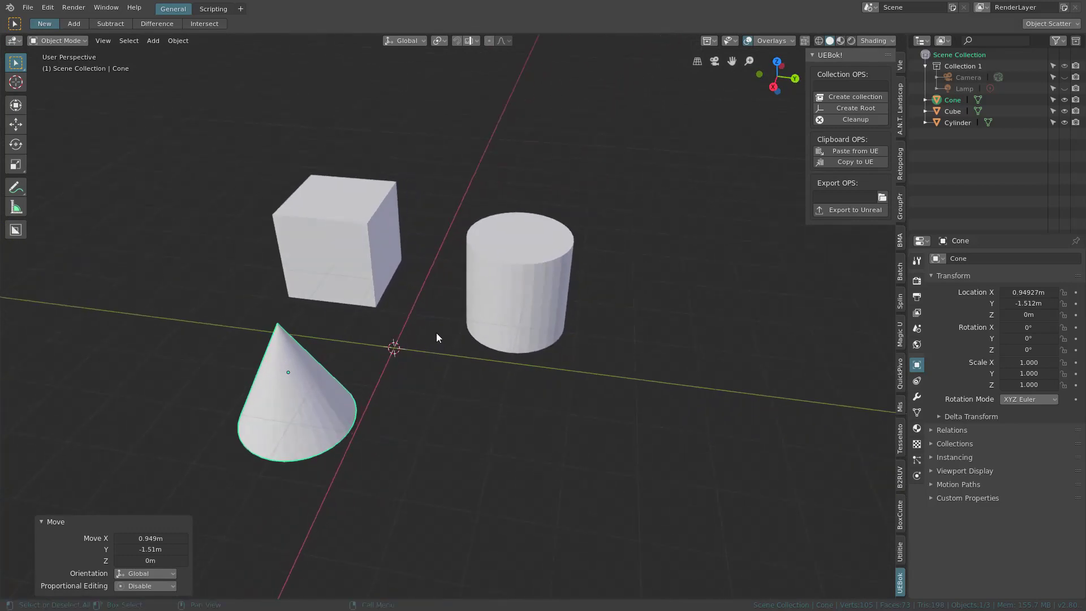
Gather the cylinder, cube and cone into a new collection named Objects.
left_click(487, 321)
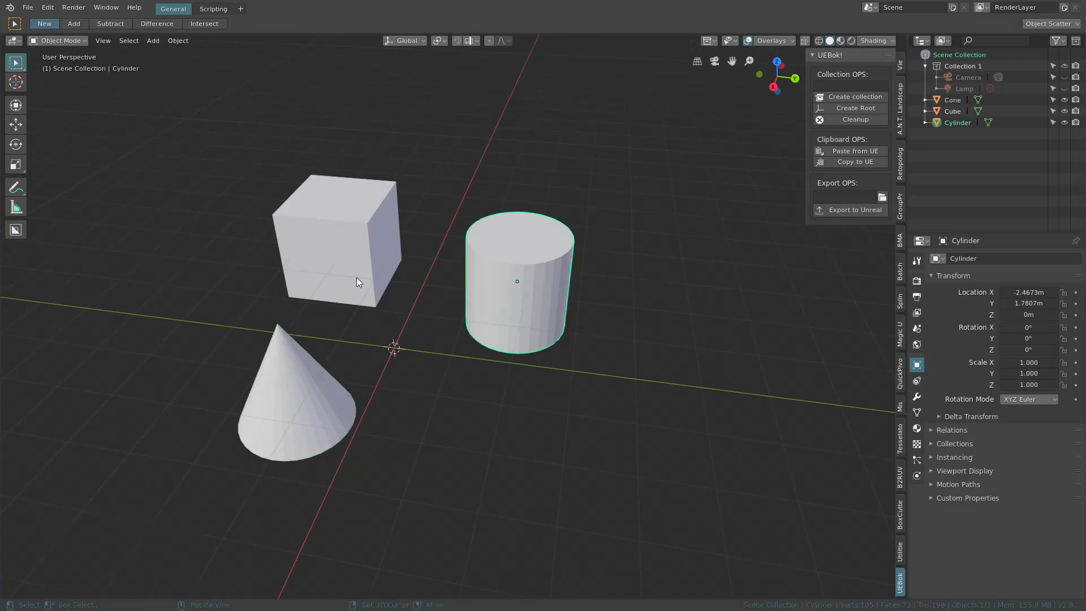
left_click(356, 277, "shift")
left_click(299, 362, "shift")
left_click(835, 86)
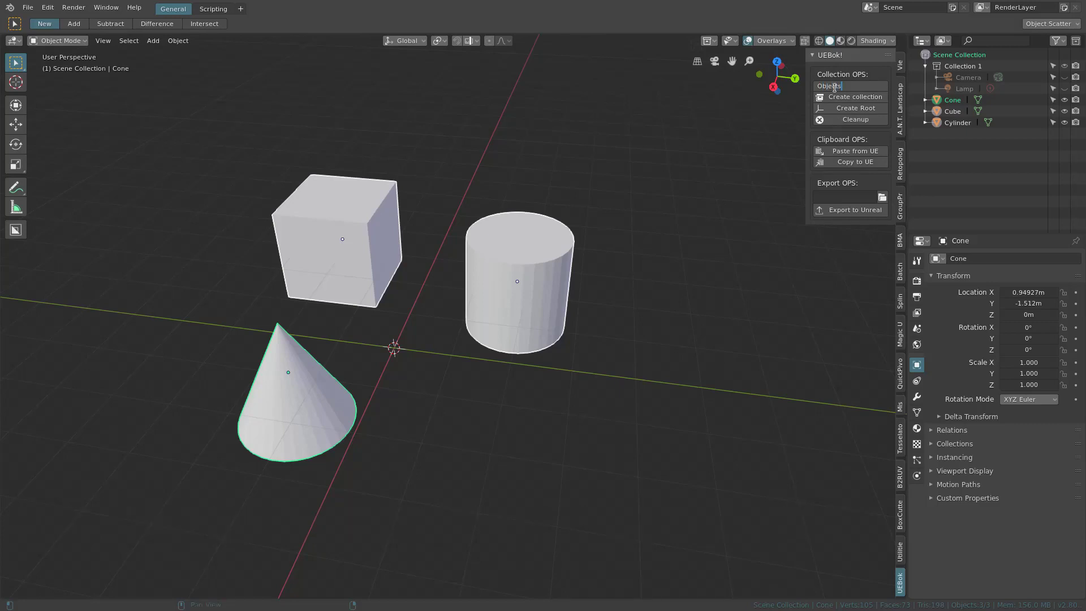
key("Return")
left_click(863, 97)
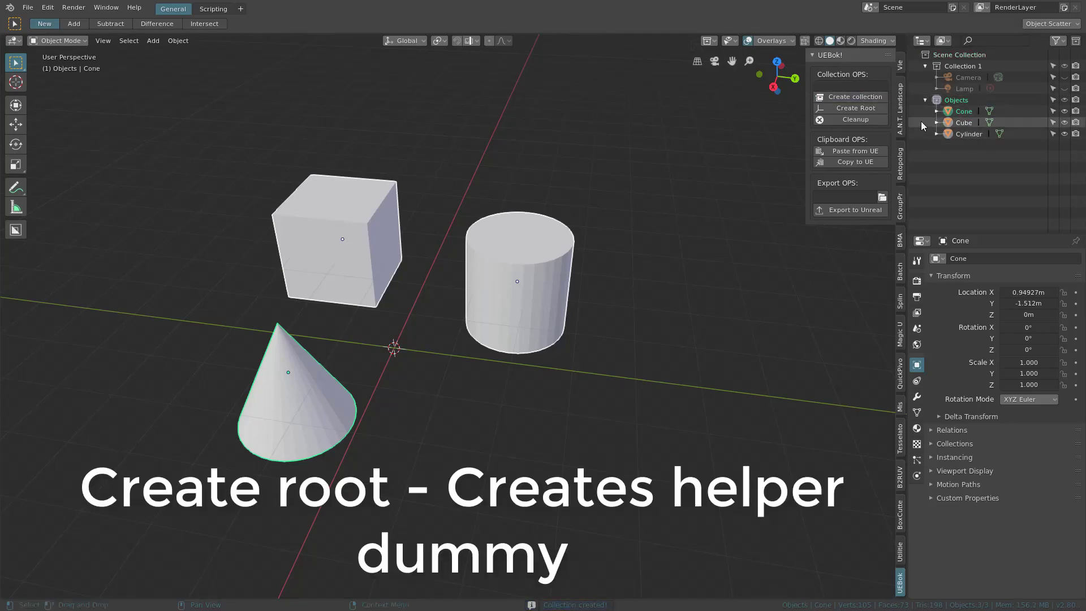
Create a root for the Objects collection and set its location to 0 on X, Y and Z.
left_click(856, 109)
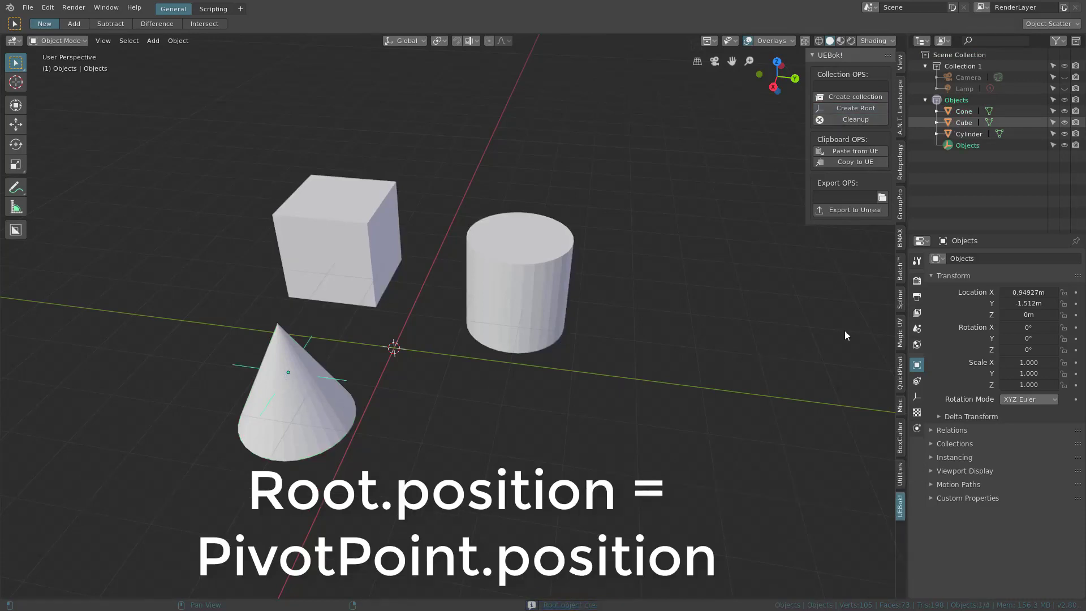
left_click(1040, 291)
type("0")
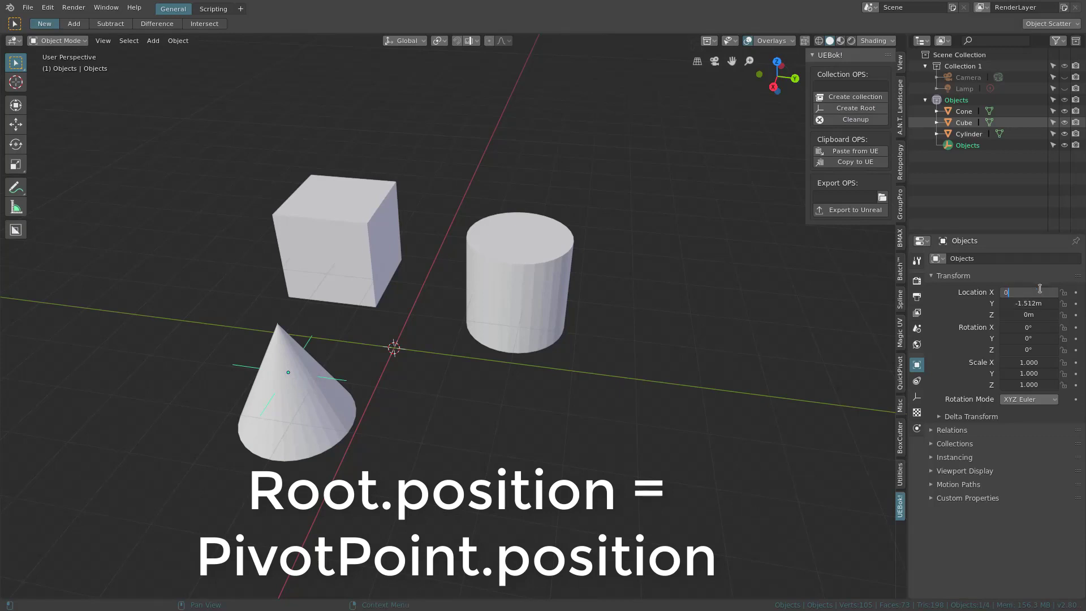
key("Tab")
type("0")
key("Tab")
type("0")
key("Return")
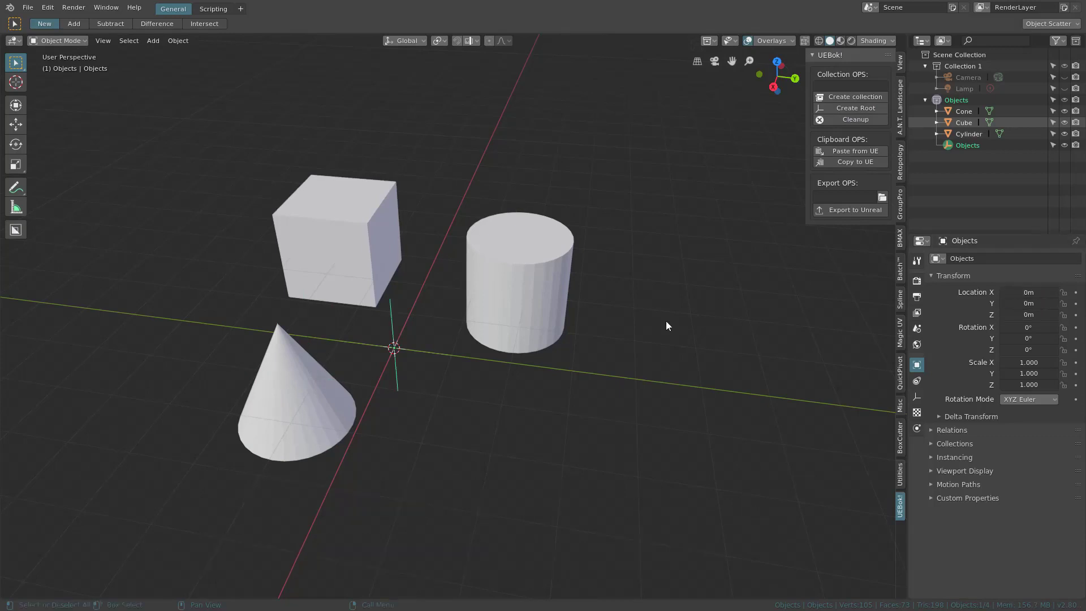
Set the export path to the project's Content\Geometry\Meshes folder and export the Objects collection to Unreal.
middle_click_drag(388, 304, 443, 296, "shift")
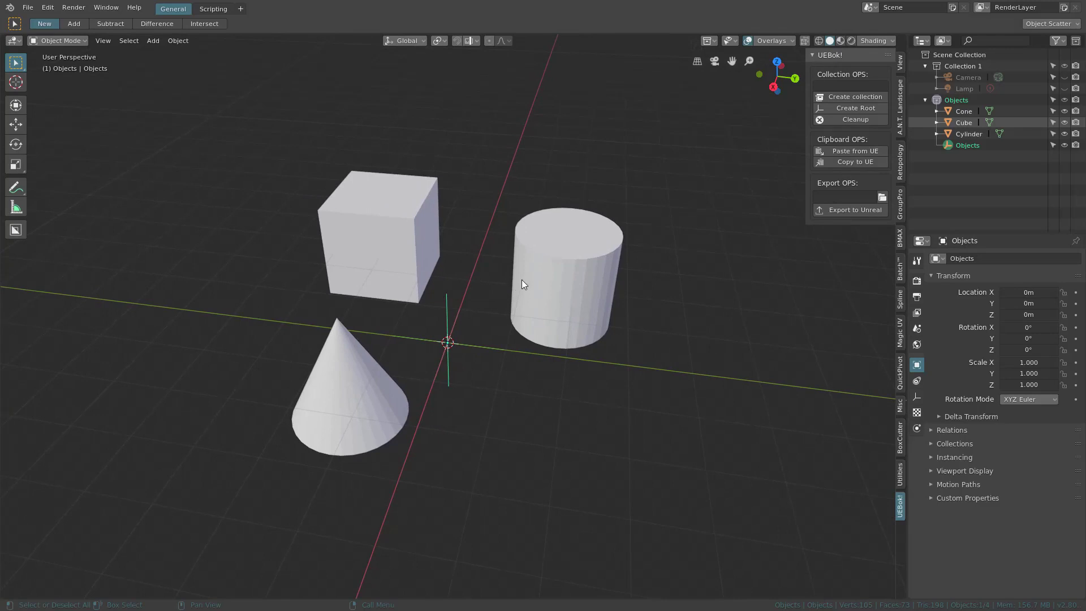
left_click(849, 194)
left_click(871, 178)
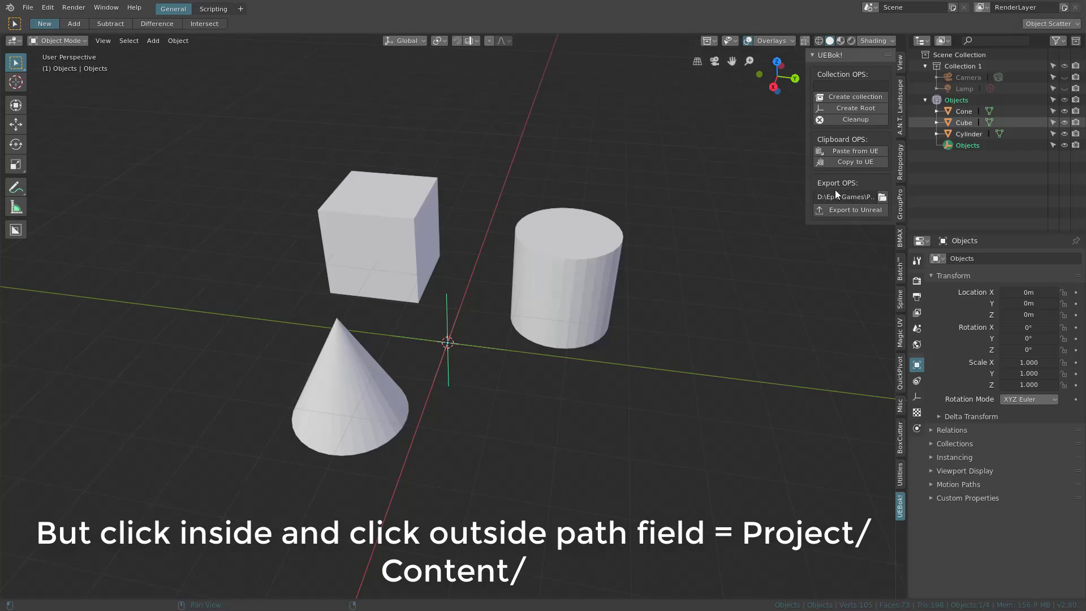
left_click(882, 196)
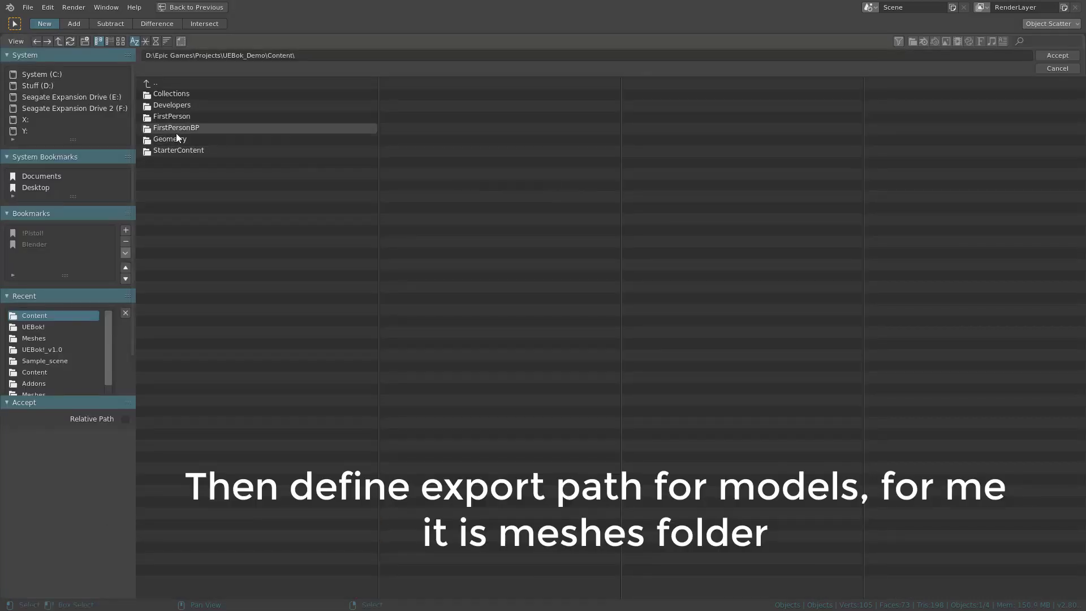
double_click(175, 139)
double_click(168, 94)
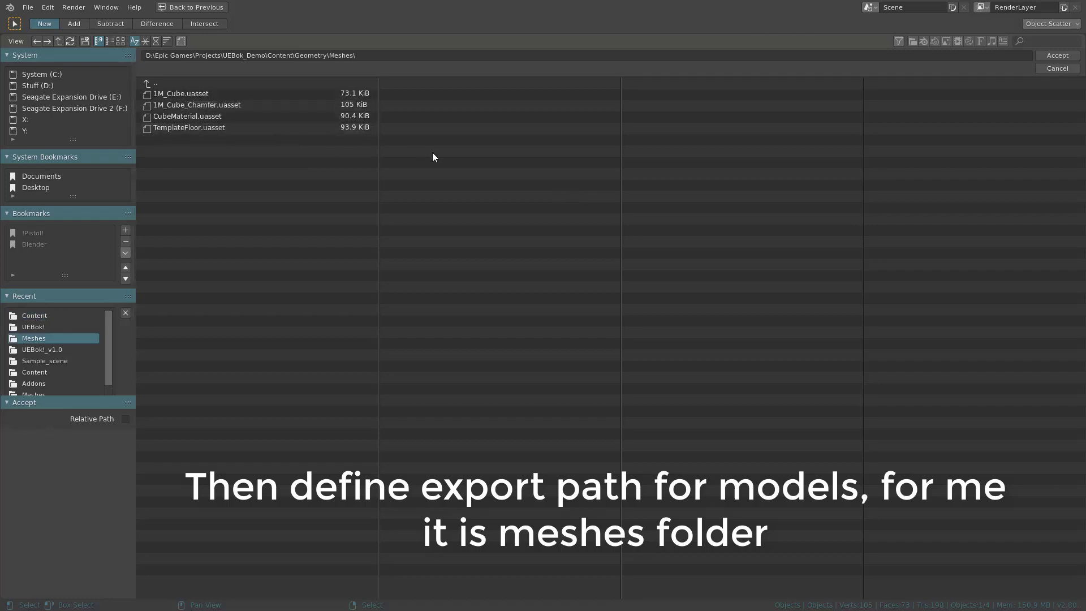
left_click(1050, 56)
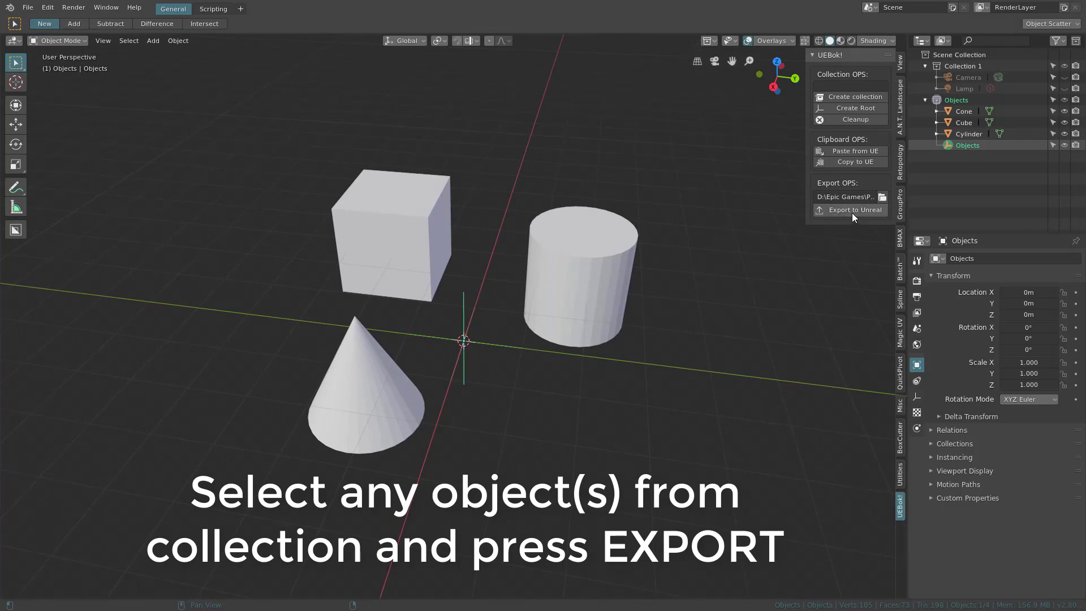
left_click(852, 213)
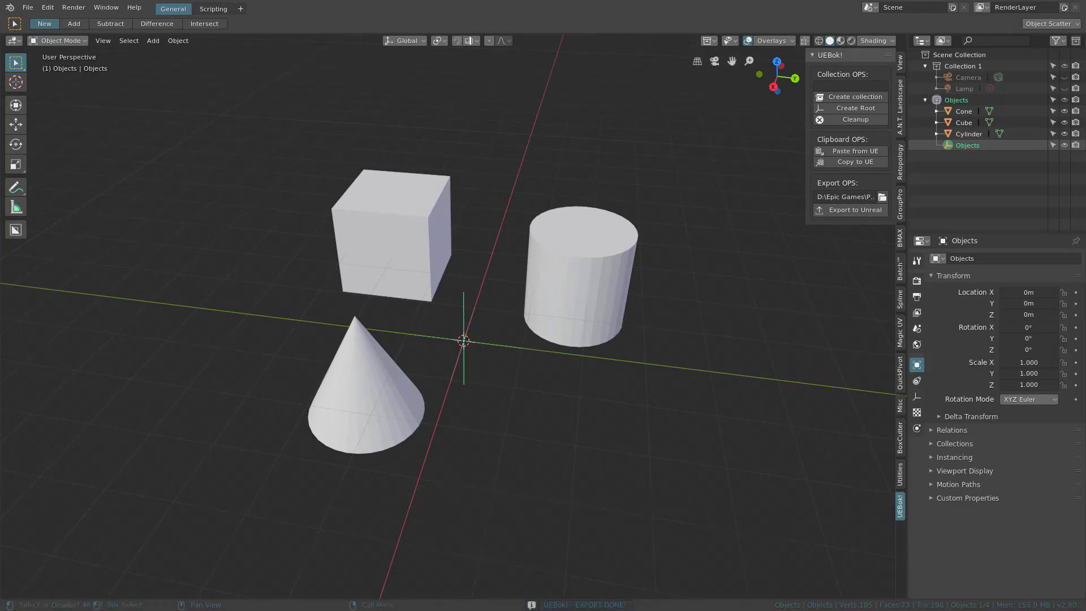
Switch to the Unreal Editor, open Content/Geometry/Meshes and import the detected Objects file with the default FBX options.
key("alt+Tab")
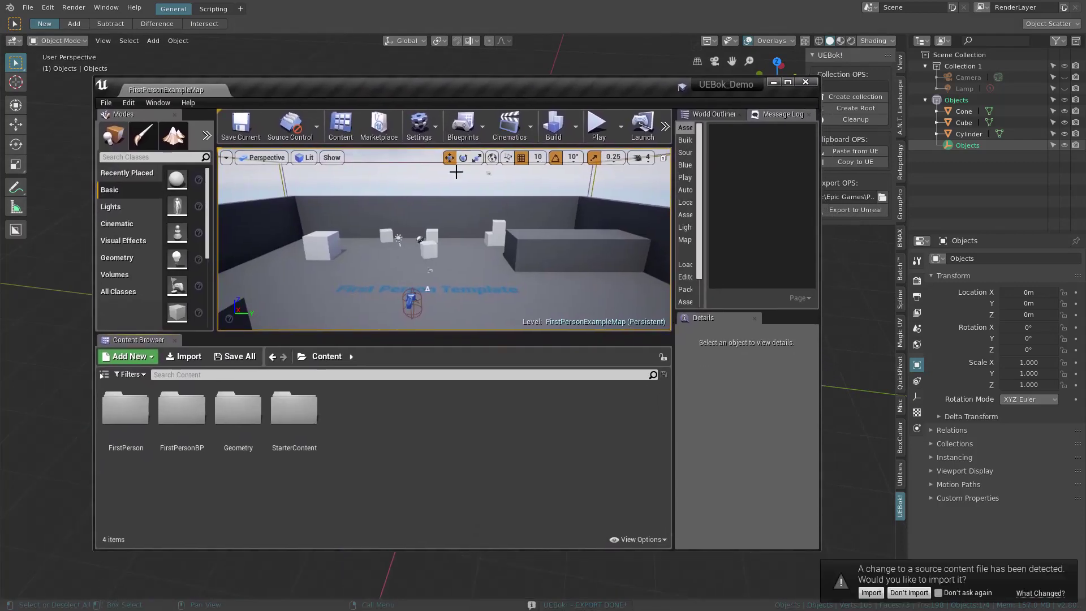
double_click(226, 409)
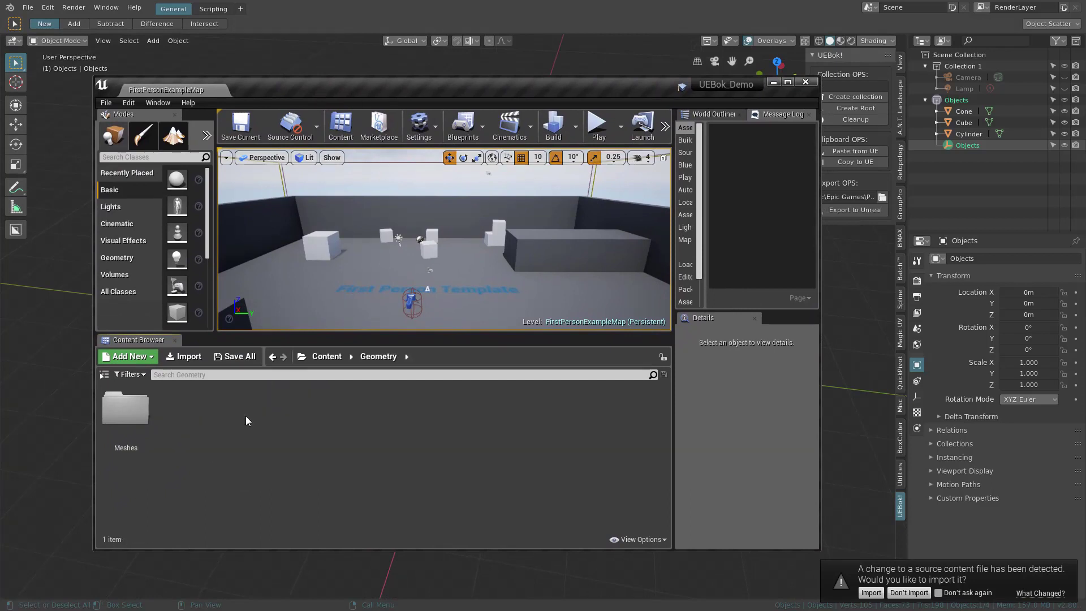
left_click(141, 413)
double_click(141, 413)
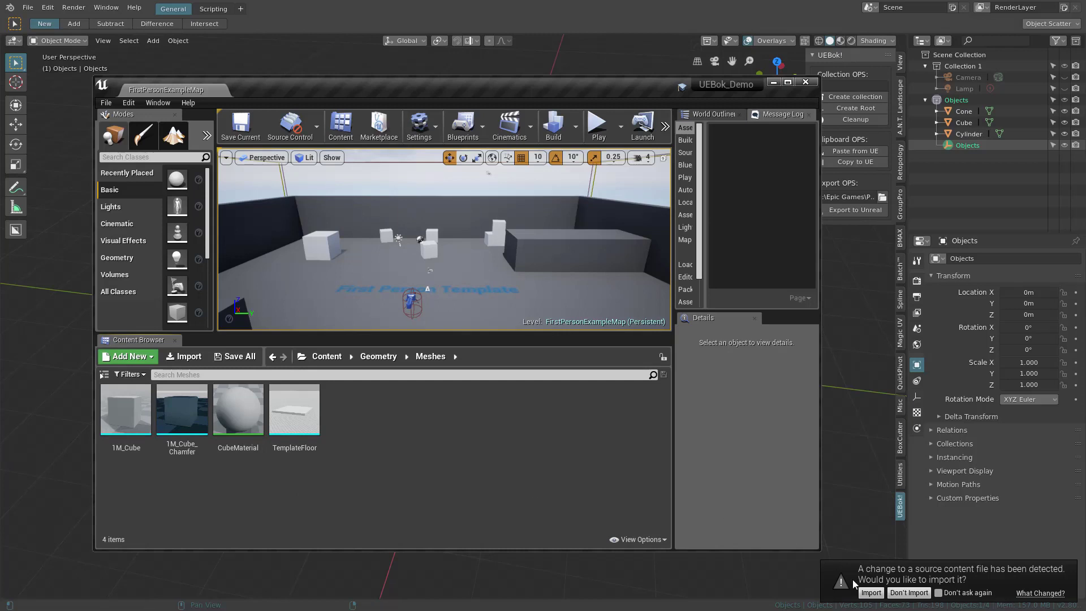
left_click(872, 593)
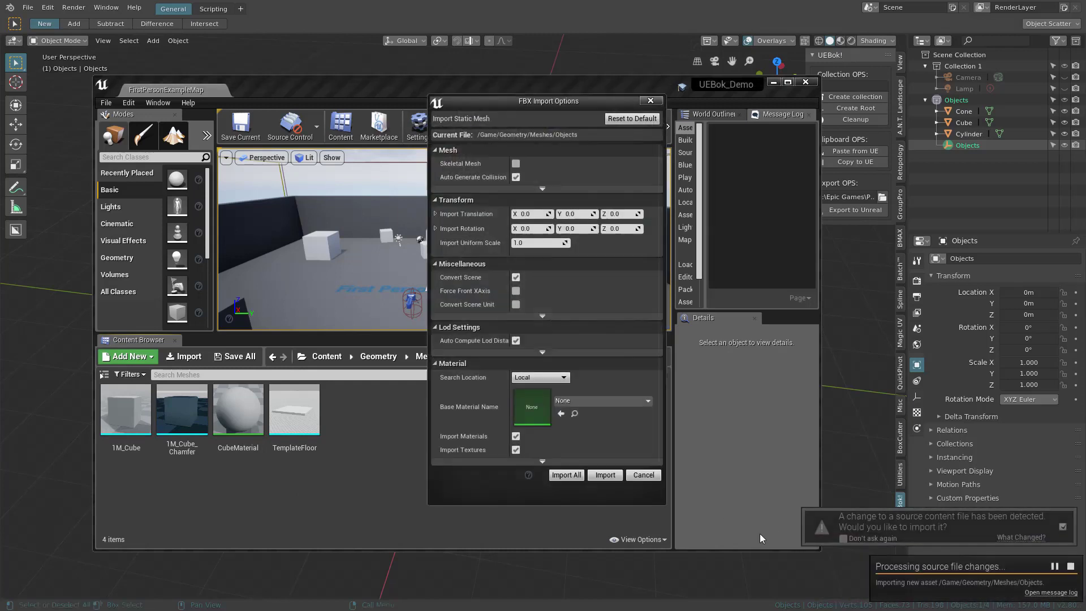
left_click(605, 475)
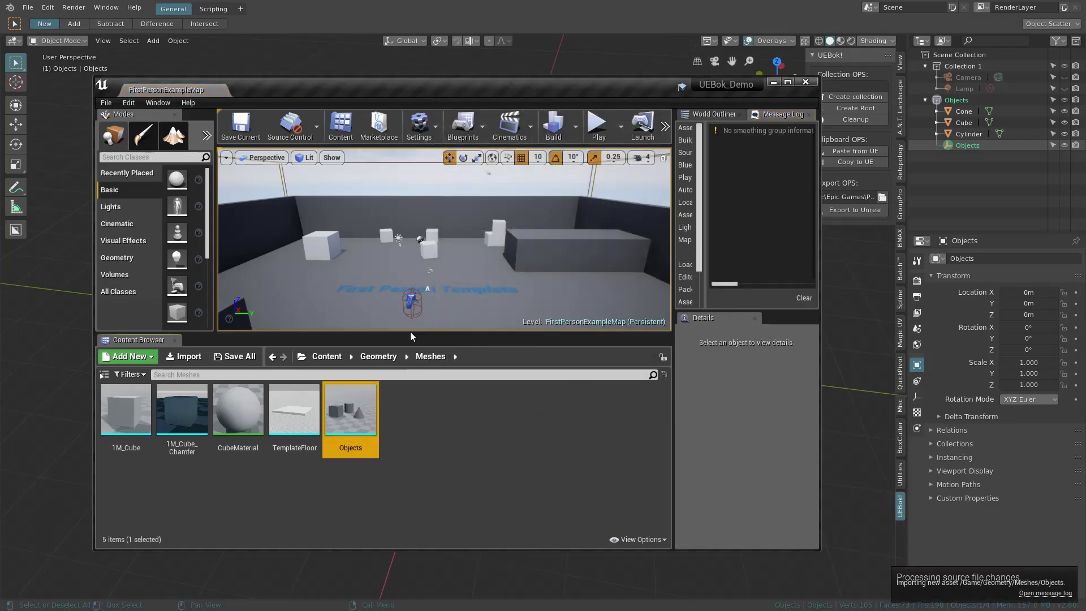
Maximise the editor, enlarge the viewport, place the Objects mesh beside the First Person Template text and raise it along Z.
left_click(787, 82)
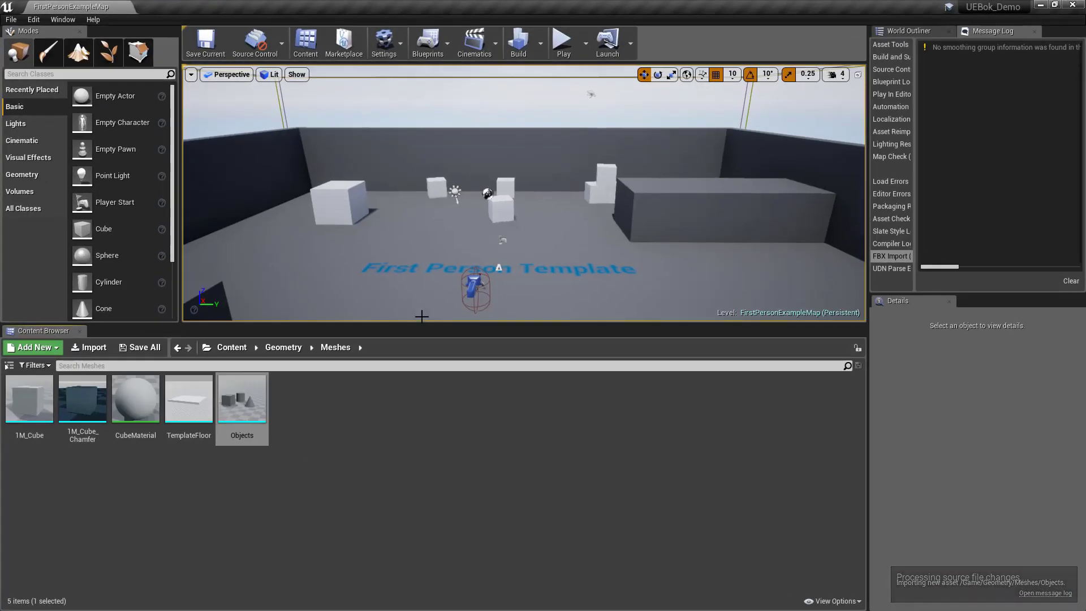
left_click_drag(454, 323, 453, 464)
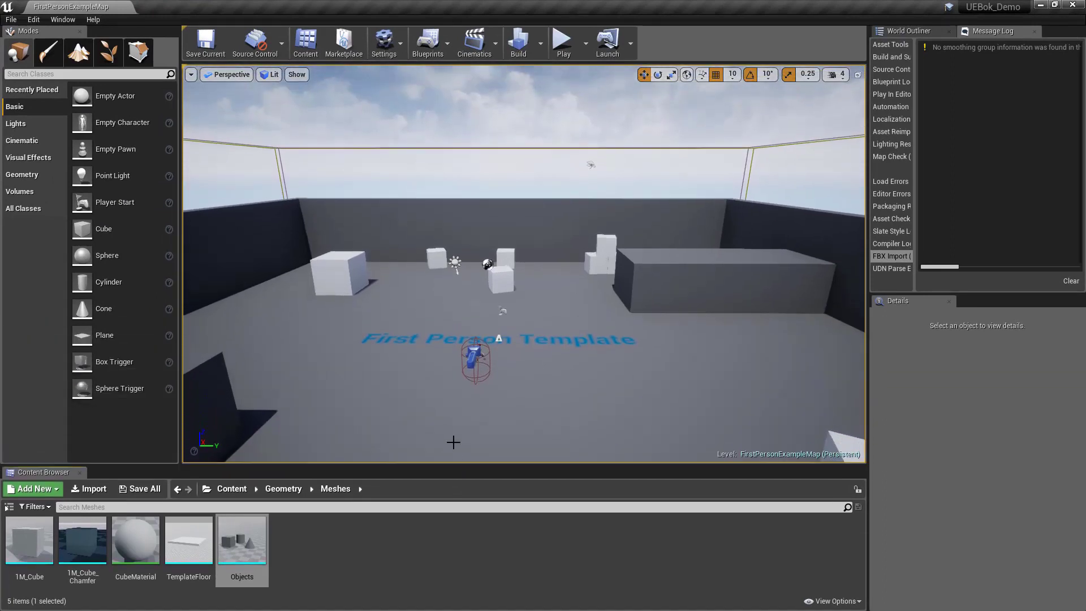
left_click_drag(245, 532, 501, 372)
scroll(532, 380, "up", 2)
middle_click_drag(536, 381, 576, 382)
left_click_drag(611, 358, 441, 345, "alt")
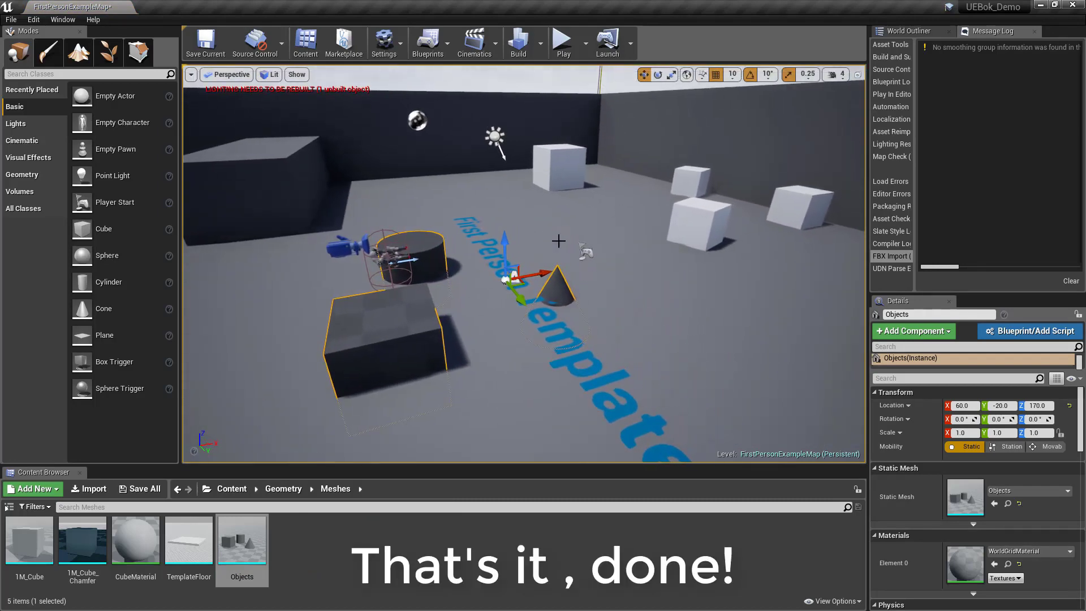
left_click_drag(504, 244, 506, 209)
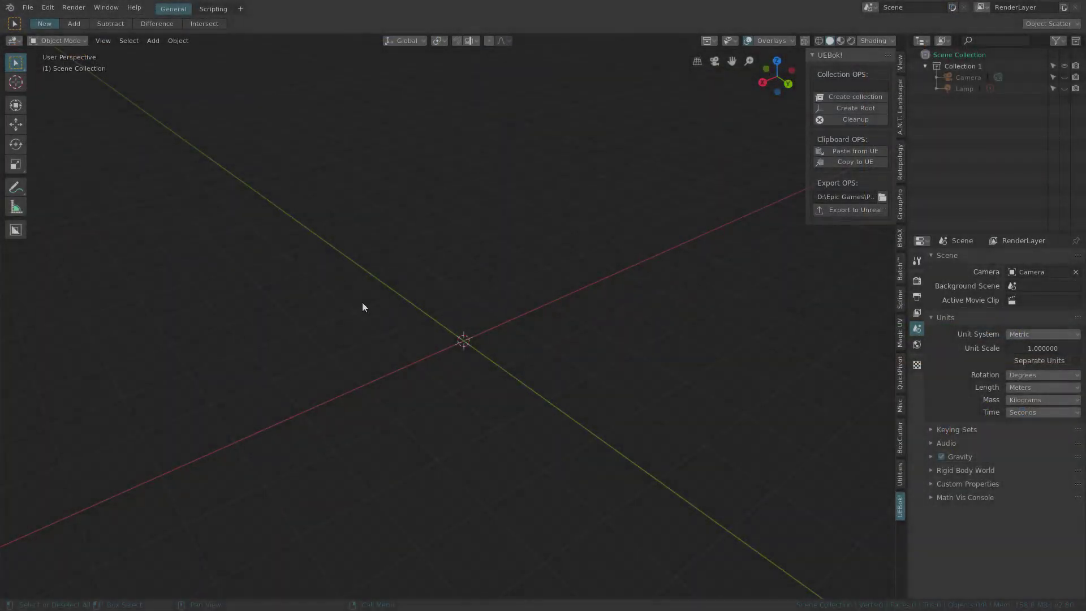
Switch to Blender and open the recent sample scene containing the modular building models.
middle_click_drag(381, 297, 413, 300)
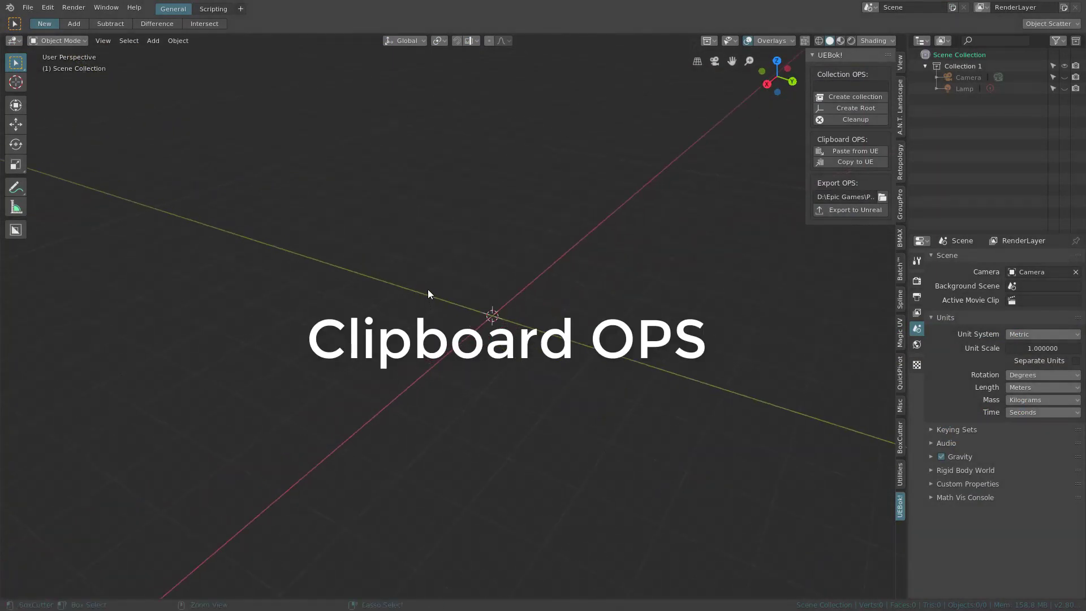
key("ctrl+s")
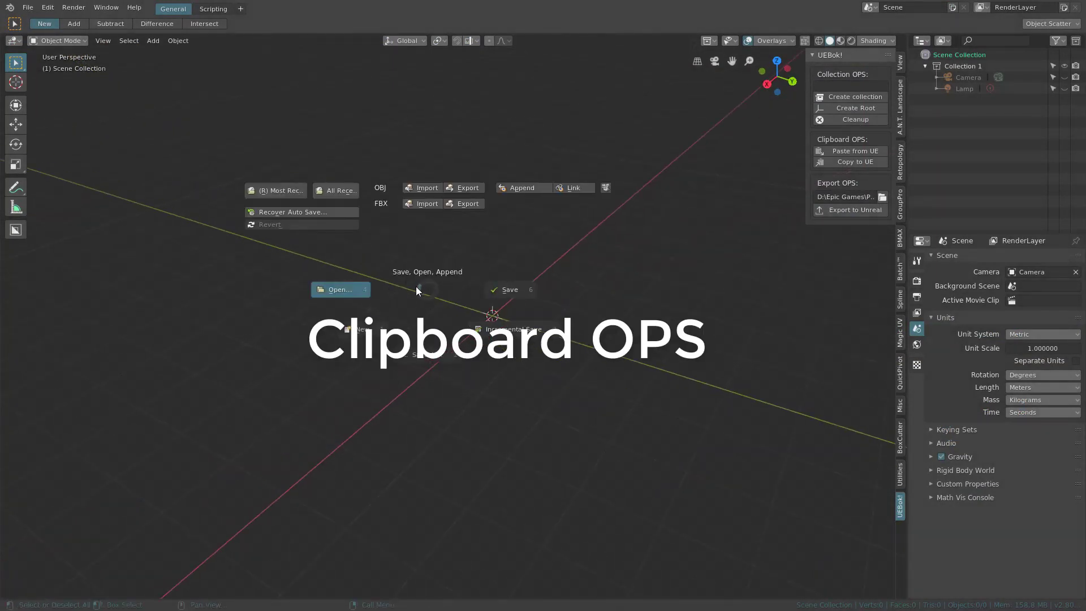
left_click(346, 192)
left_click(334, 191)
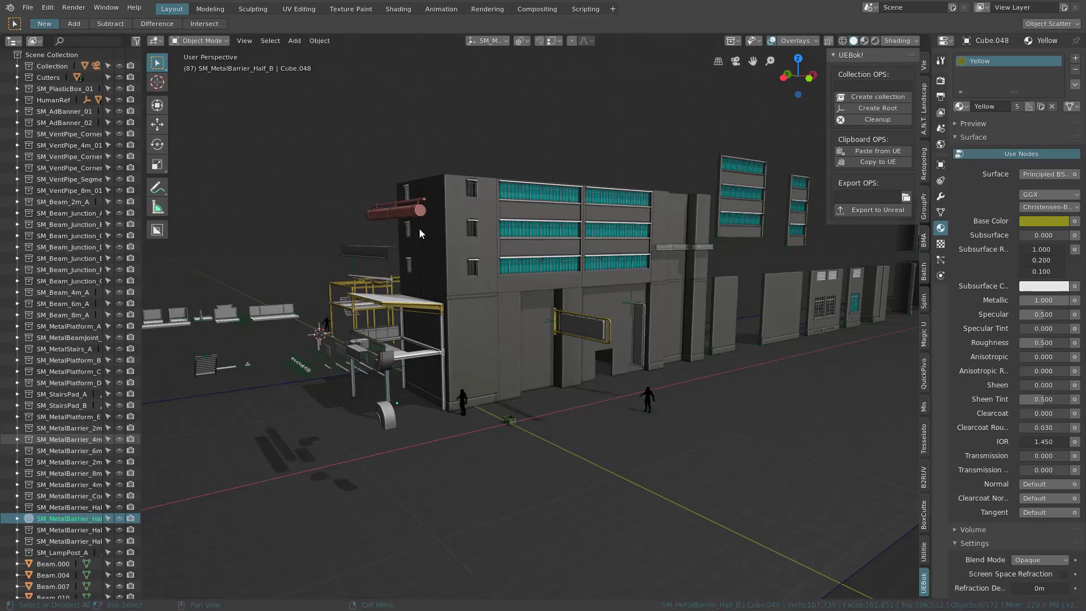
Examine the metal platform beside the building by selecting its frame, roof, beam and barrier pieces.
middle_click_drag(538, 267, 439, 328)
scroll(439, 327, "up", 3)
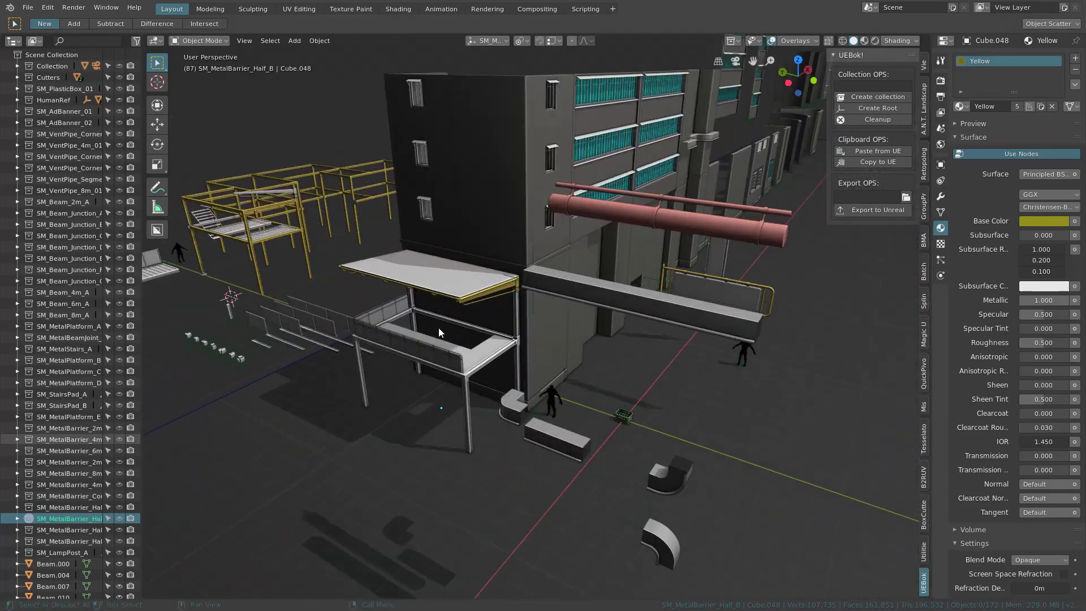
left_click(466, 382)
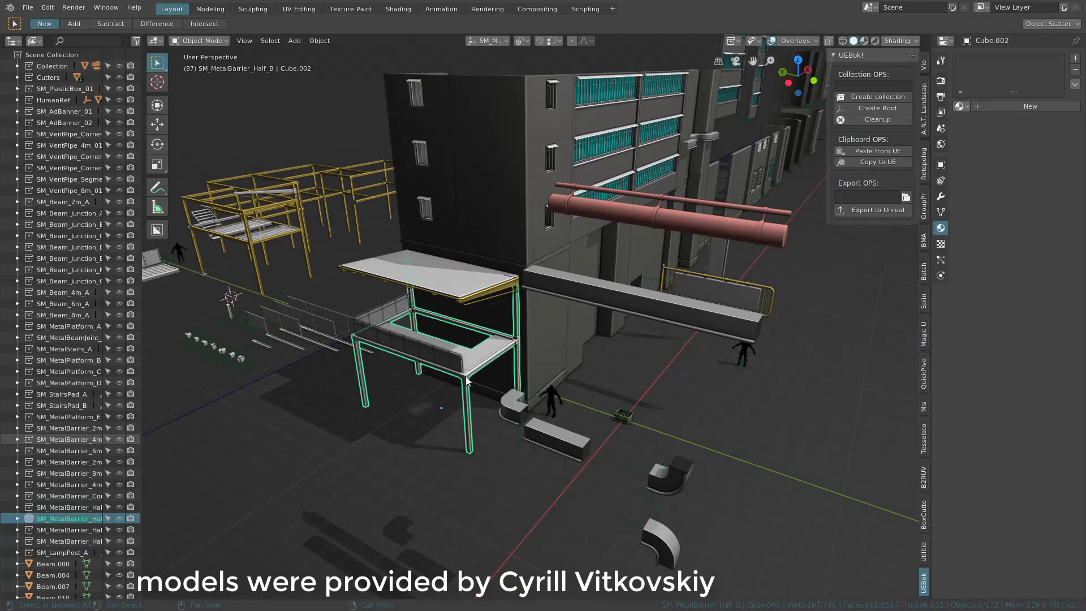
left_click(473, 297, "shift")
left_click(483, 298, "shift")
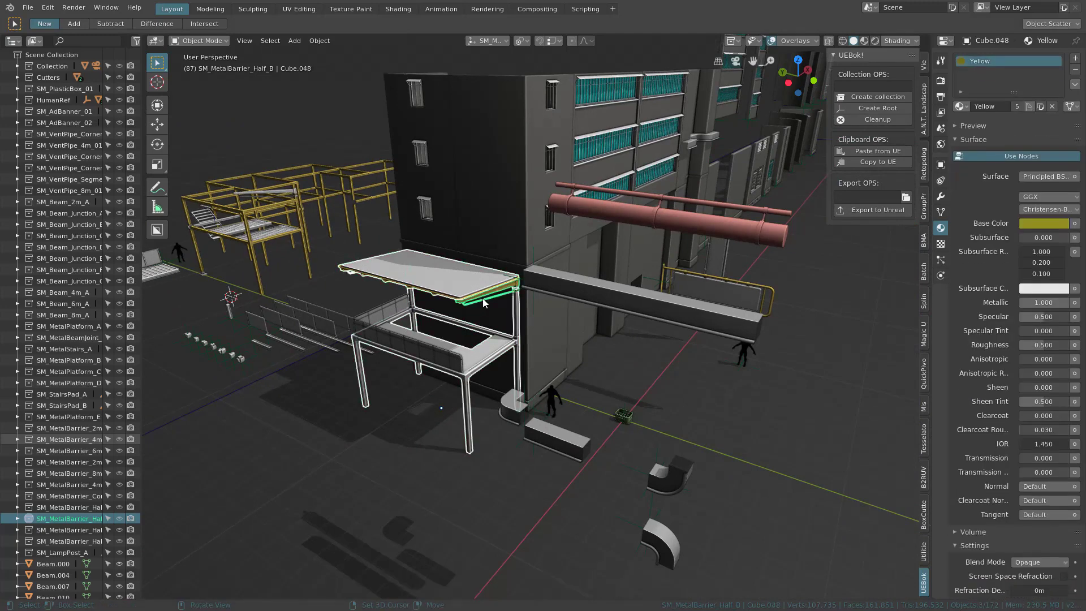
left_click(431, 354, "shift")
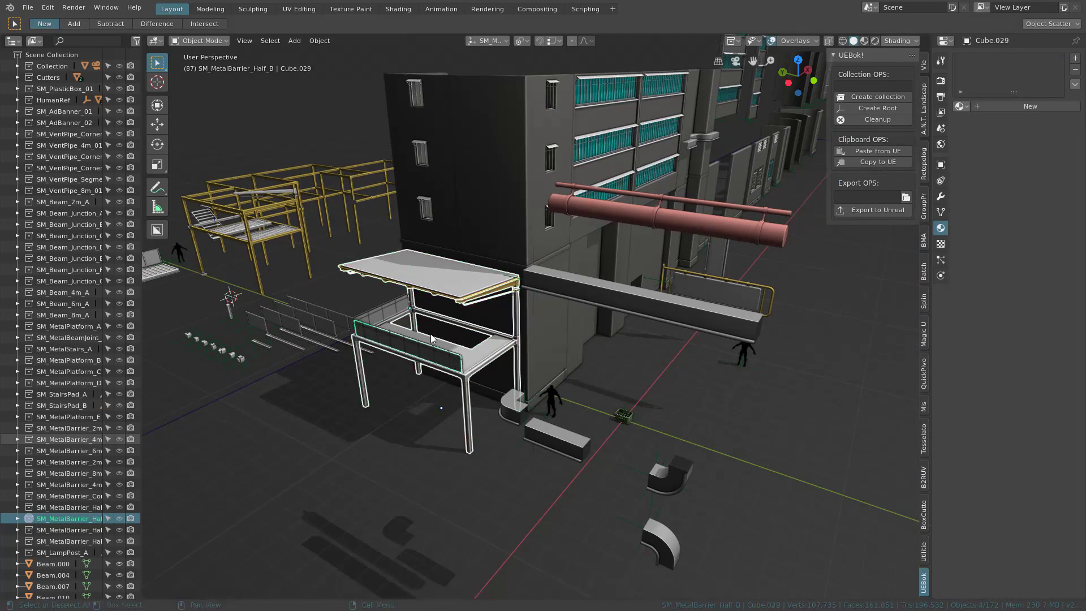
Select the ad banner on the building's front, set the export path to Content\Geometry\Meshes and export the banner's collection to Unreal.
mouse_move(467, 339)
middle_mouse_down()
mouse_move(542, 299)
mouse_move(478, 288)
mouse_move(568, 310)
mouse_move(487, 301)
mouse_move(464, 326)
middle_mouse_up()
scroll(441, 327, "down", 3)
left_click(466, 325)
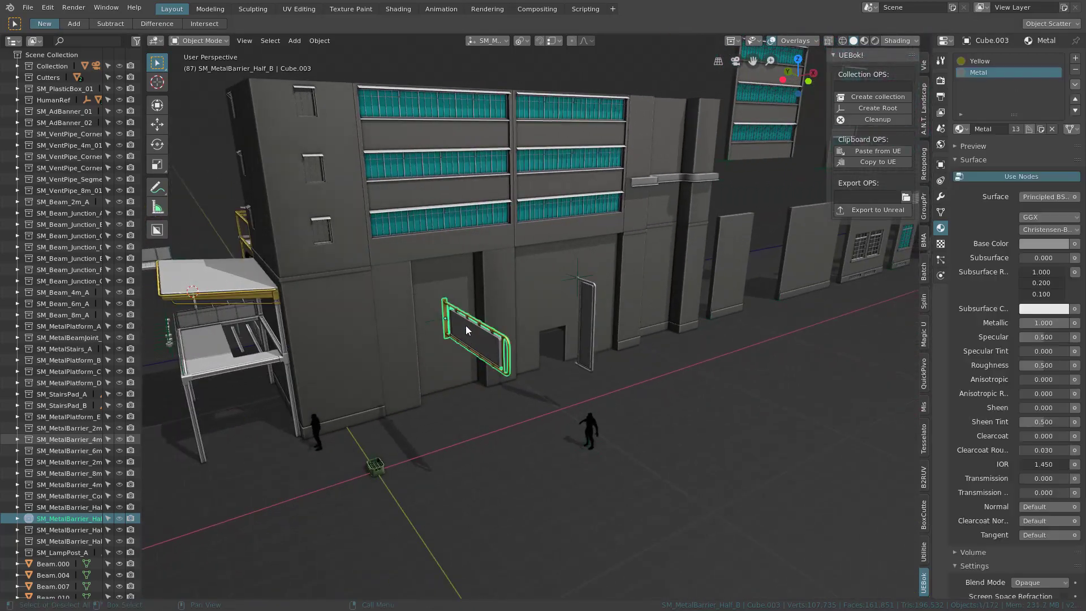
left_click(891, 197)
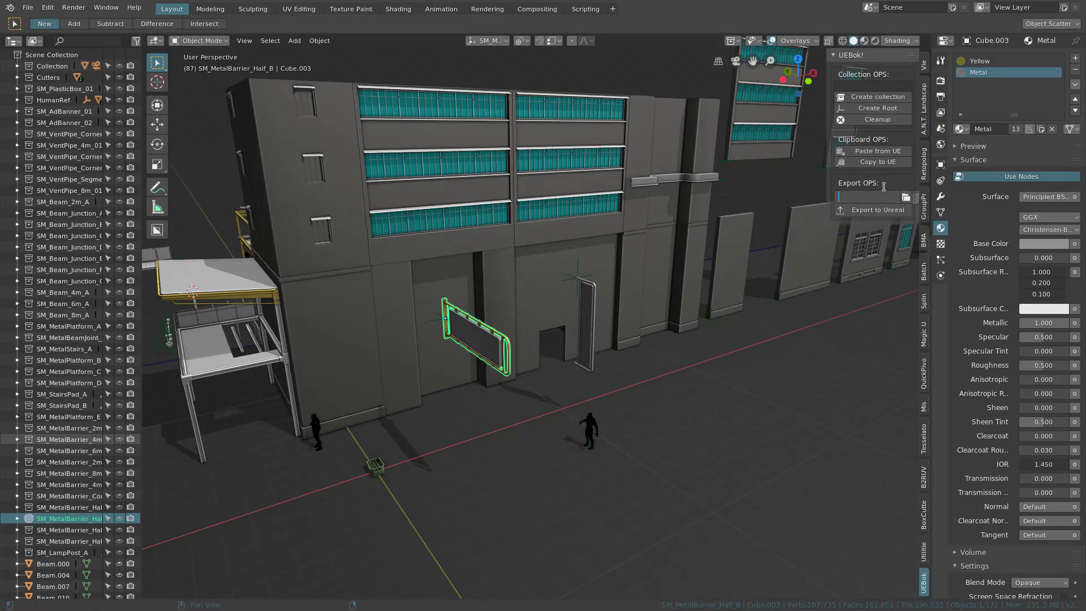
left_click(907, 198)
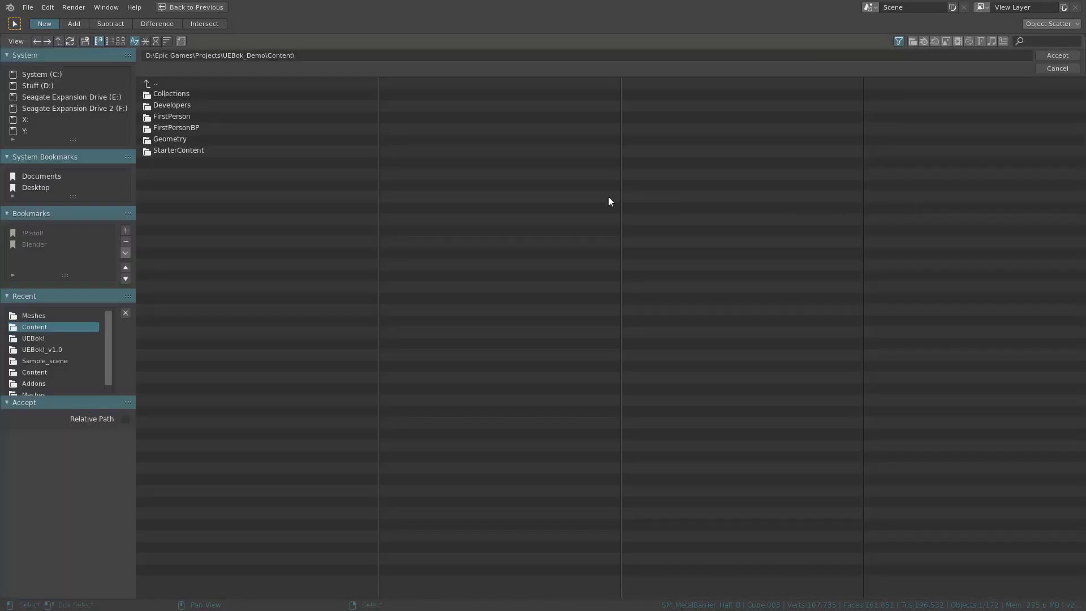
left_click(169, 146)
left_click(169, 94)
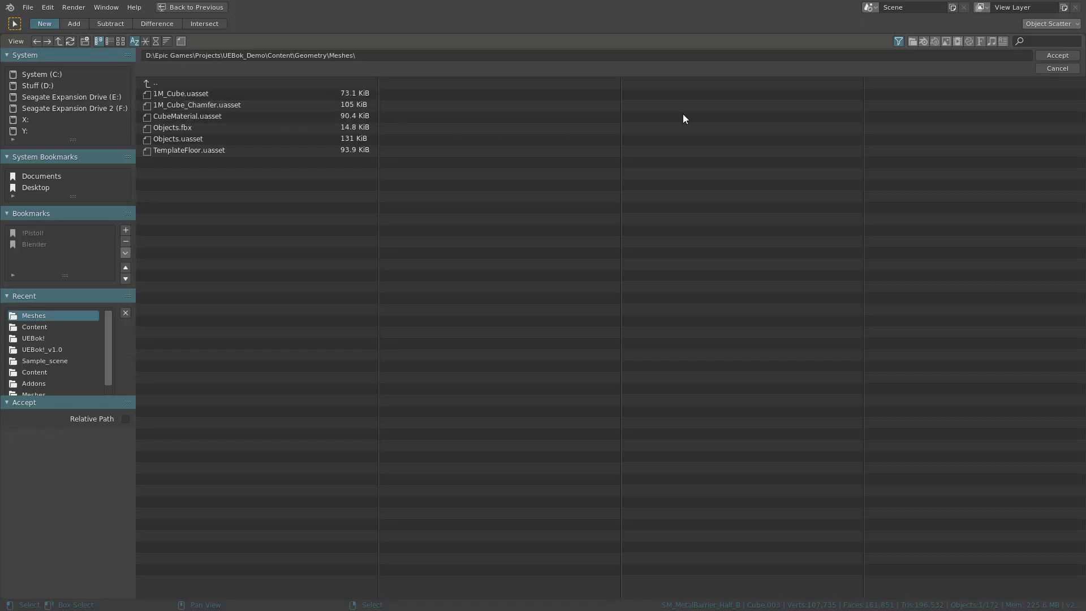
left_click(1057, 55)
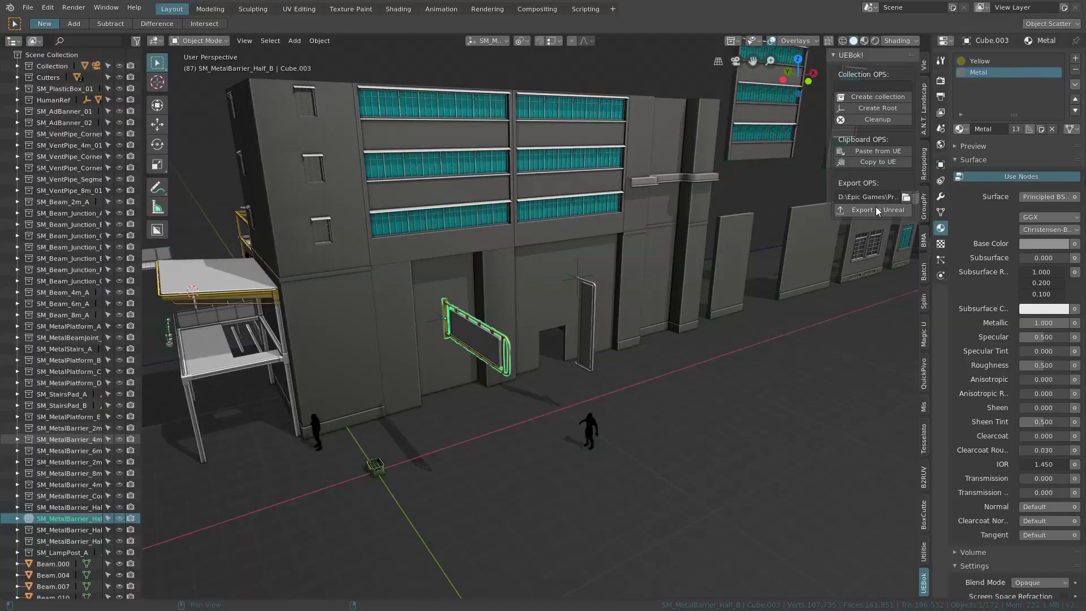
left_click(876, 208)
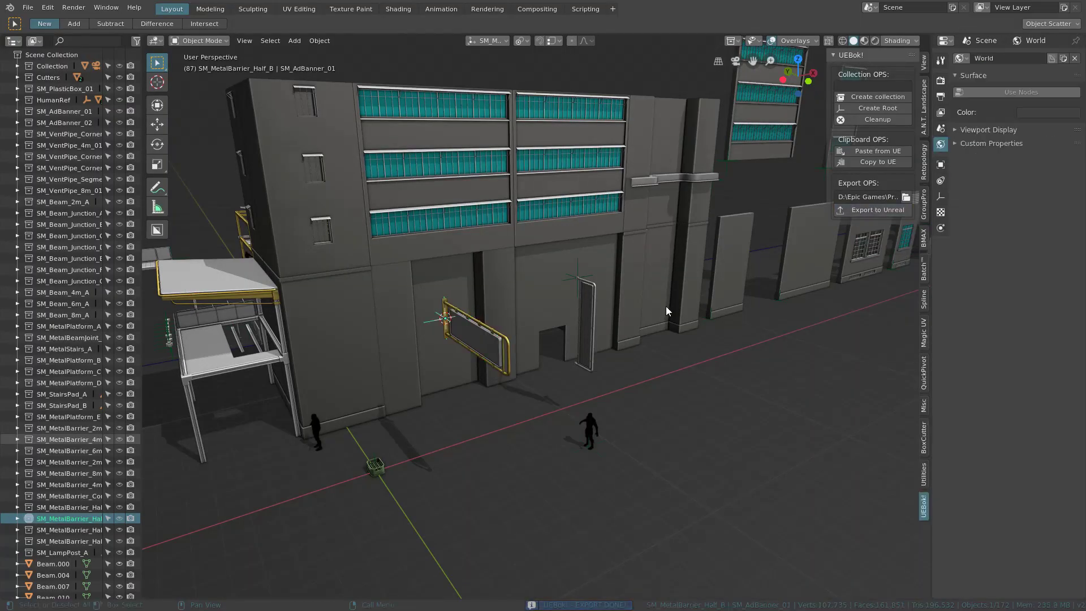
Select the glazed curved building corner at the far end of the model row and export its collection to Unreal.
middle_click_drag(727, 310, 469, 347, "shift")
middle_click_drag(742, 285, 627, 227)
left_click(639, 244)
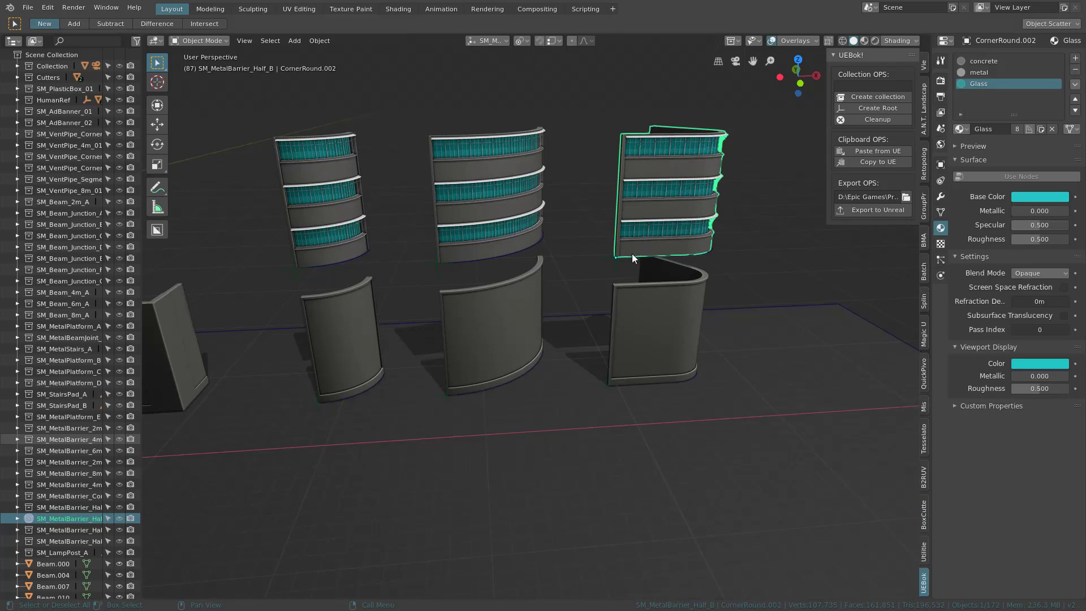
left_click(874, 212)
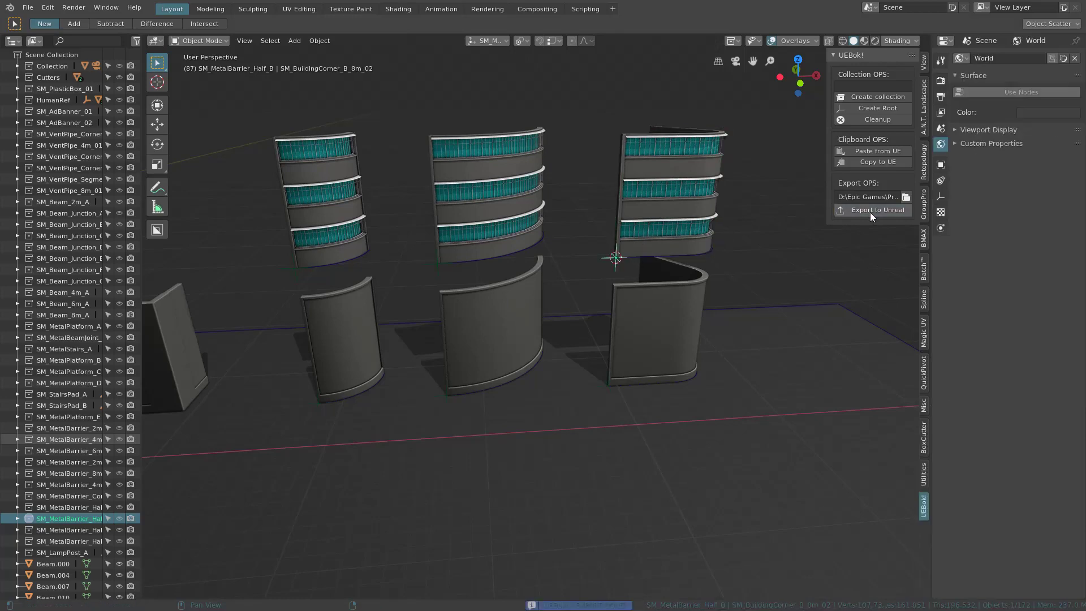
middle_click_drag(538, 284, 692, 267, "shift")
scroll(487, 307, "down", 2)
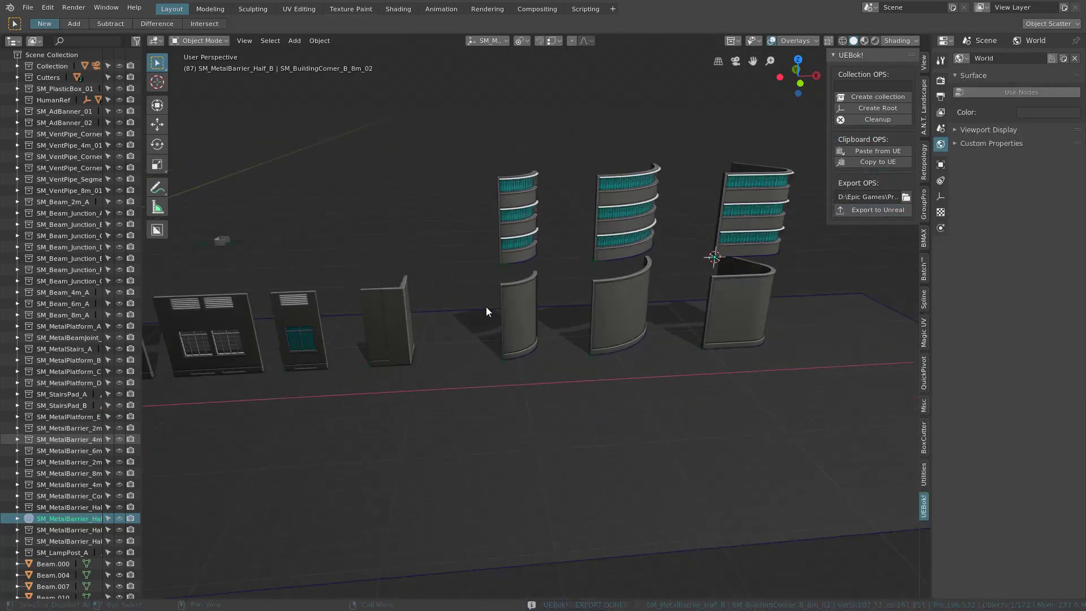
middle_click_drag(486, 308, 388, 310)
middle_click_drag(388, 310, 519, 293, "shift")
scroll(524, 301, "down", 3)
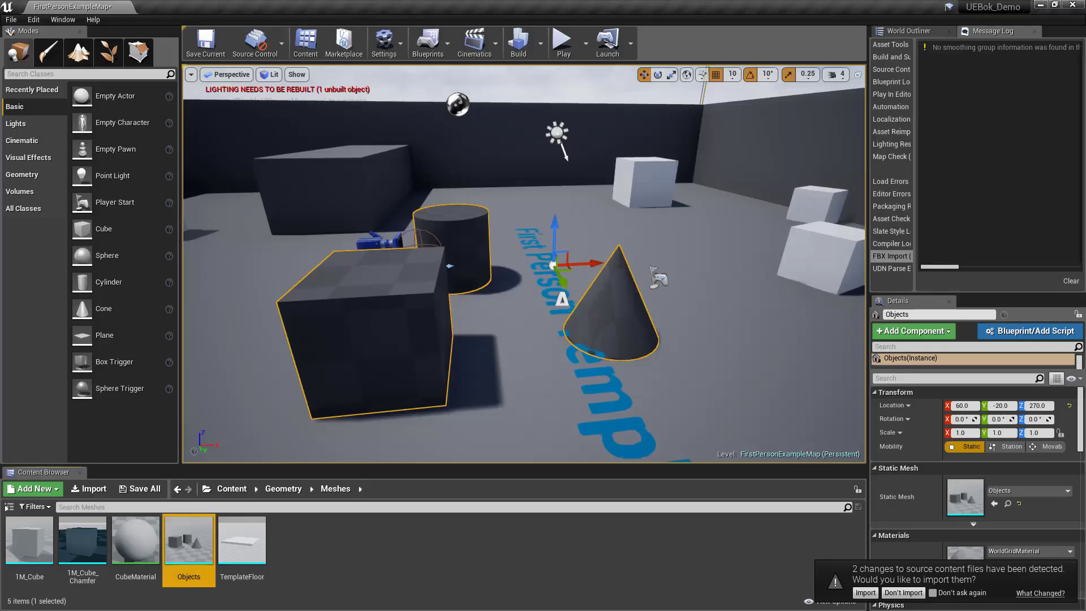
Switch to Unreal Editor and import the two exported meshes with the default FBX import options.
left_click(866, 593)
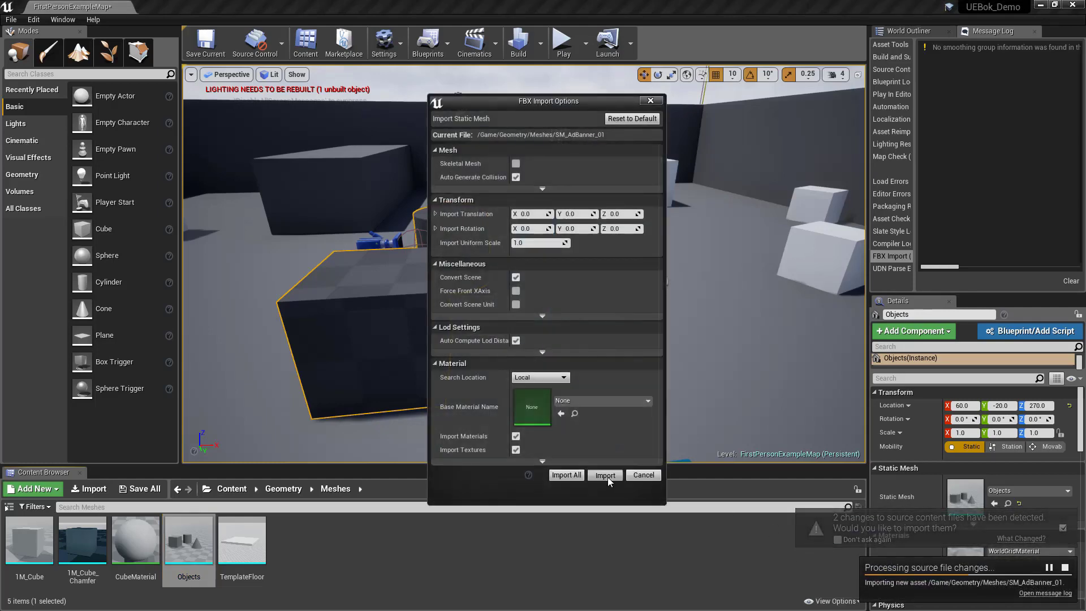
left_click(606, 476)
left_click(607, 476)
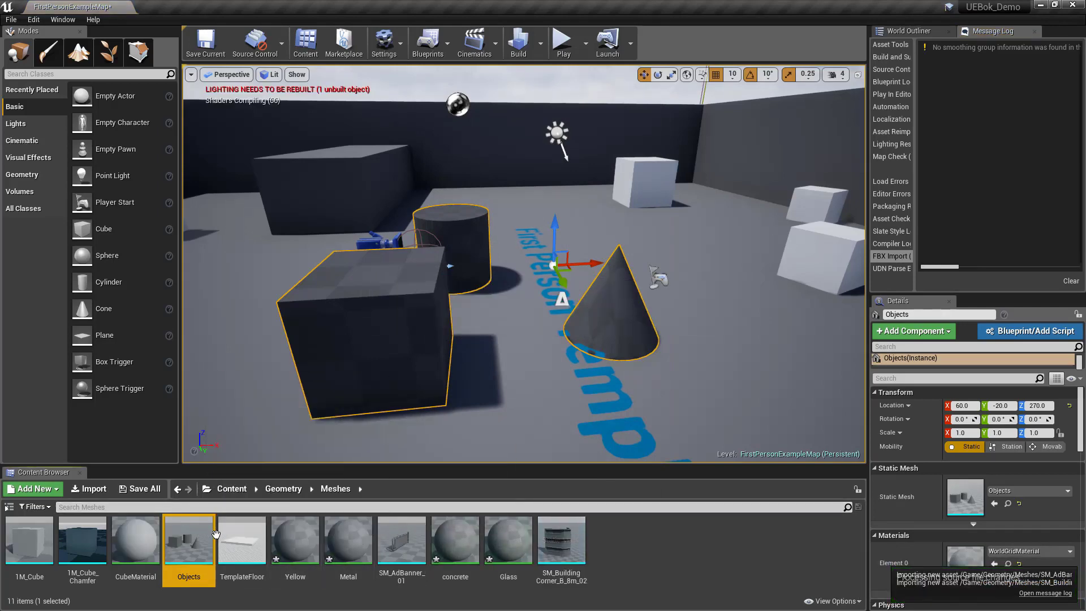
Place SM_AdBanner_01 and SM_BuildingCorner_B_8m_02 in the level near the First Person Template text.
left_click(560, 536)
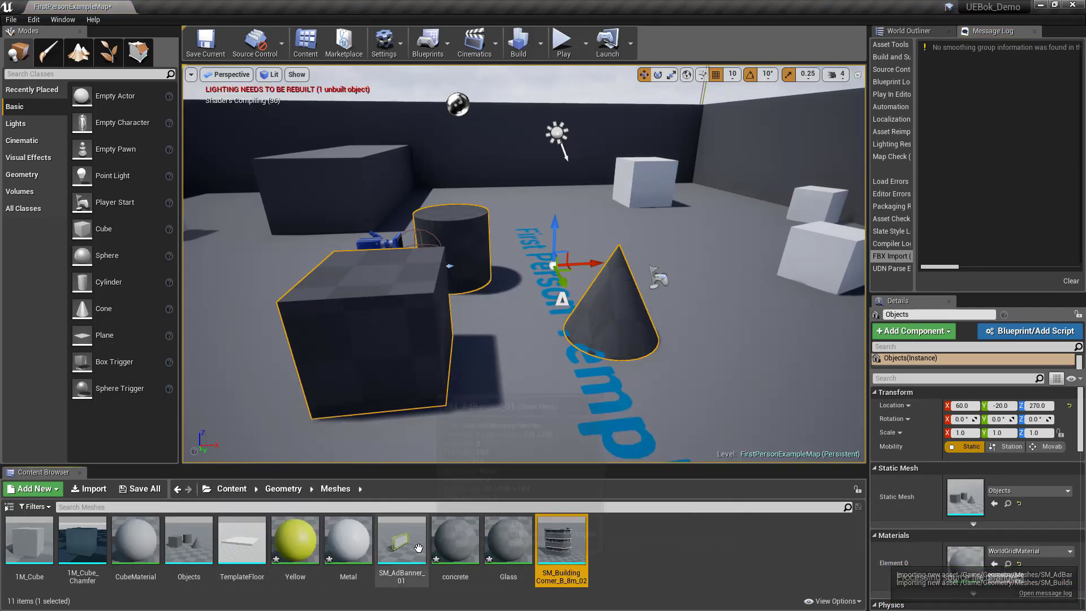
left_click(401, 540)
scroll(496, 369, "down", 3)
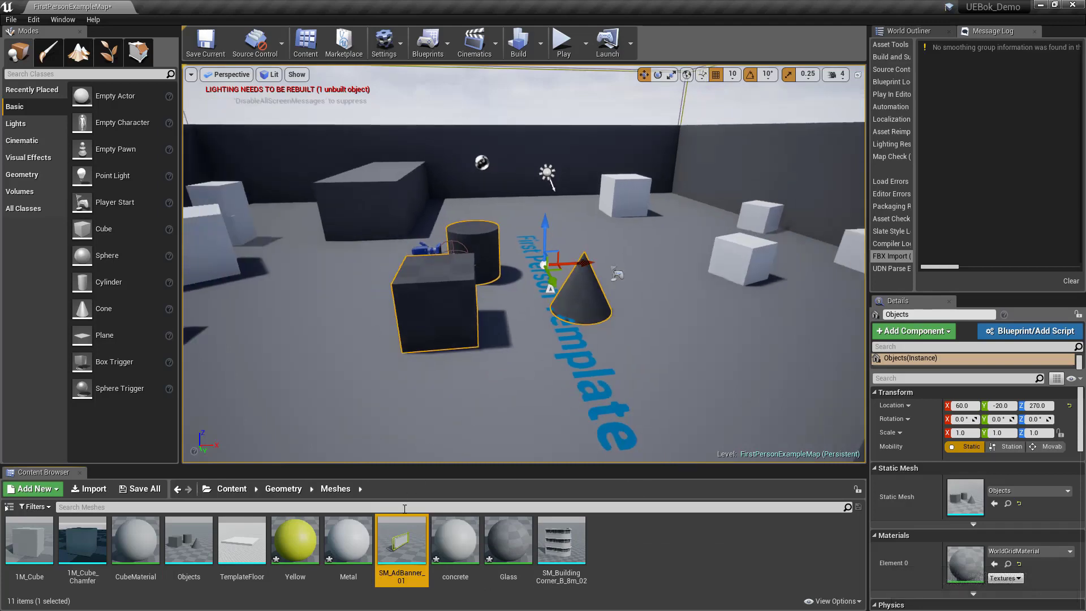
left_click_drag(400, 540, 537, 333)
right_click_drag(433, 328, 476, 344)
left_click_drag(564, 541, 246, 379)
right_click_drag(340, 350, 319, 316)
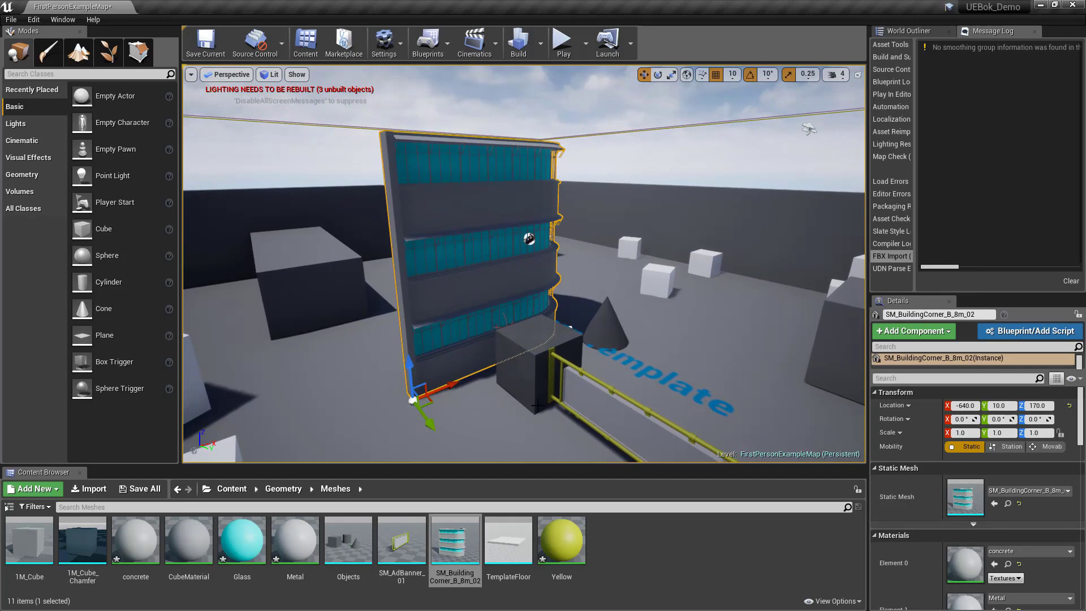
Select both the ad banner and the building corner in the level and copy them.
left_click(583, 398)
left_click(499, 295, "ctrl")
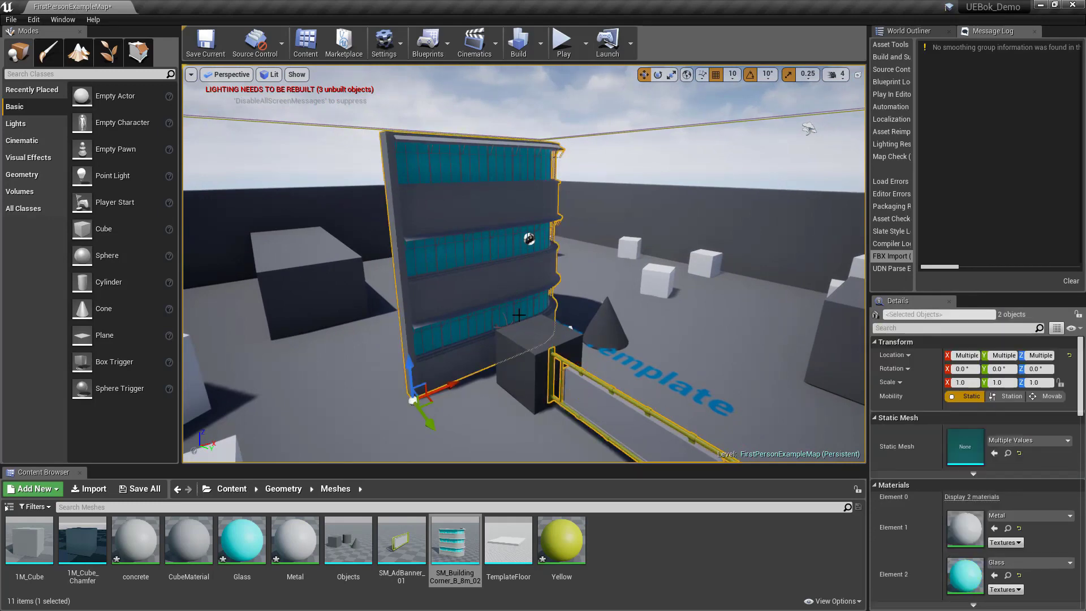
right_click(514, 305)
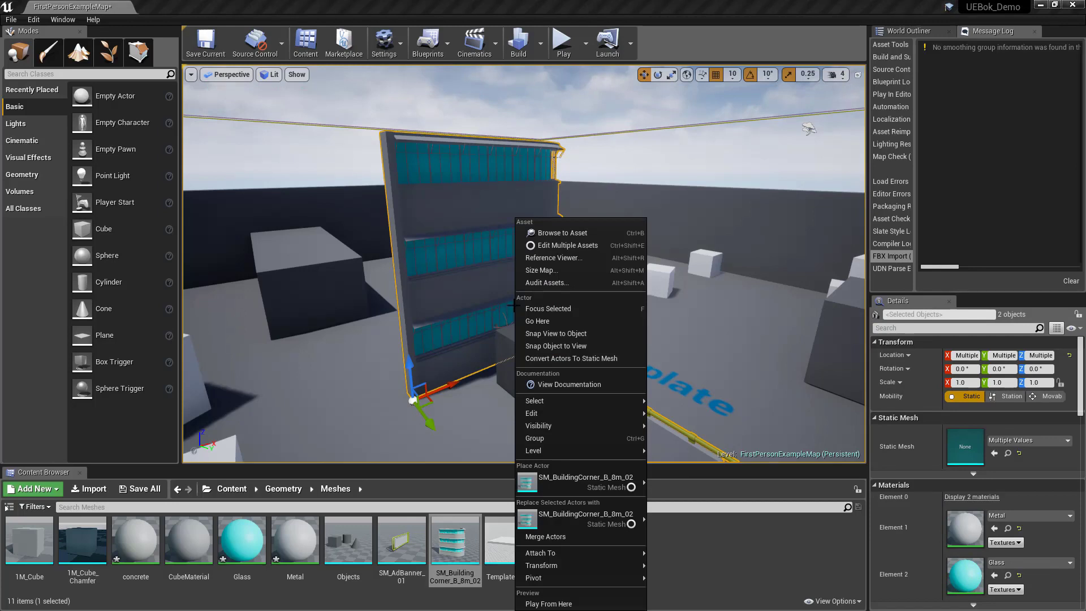
mouse_move(551, 572)
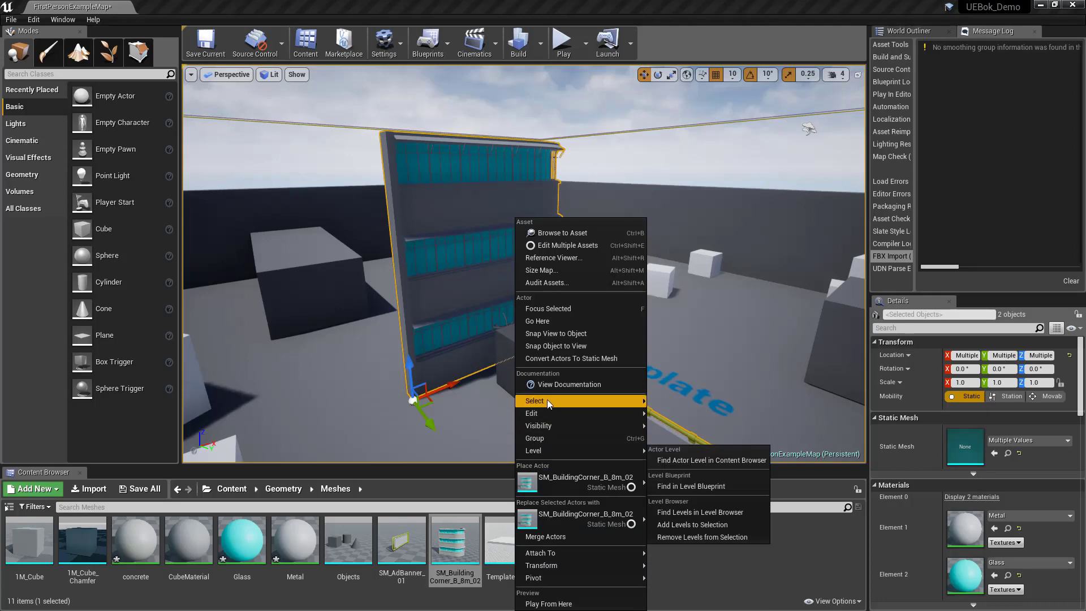
mouse_move(547, 399)
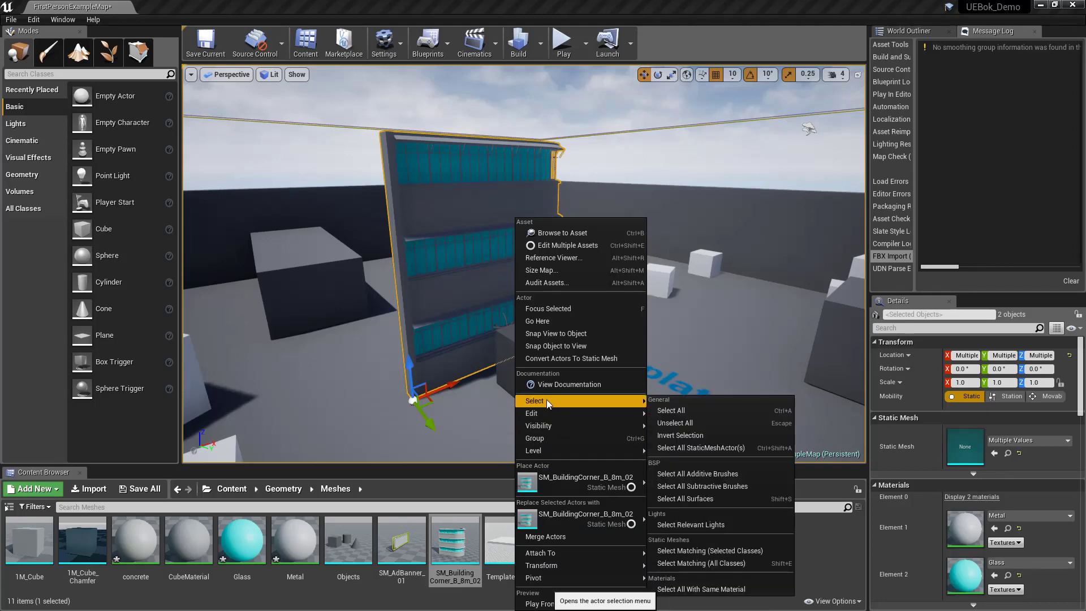
mouse_move(533, 419)
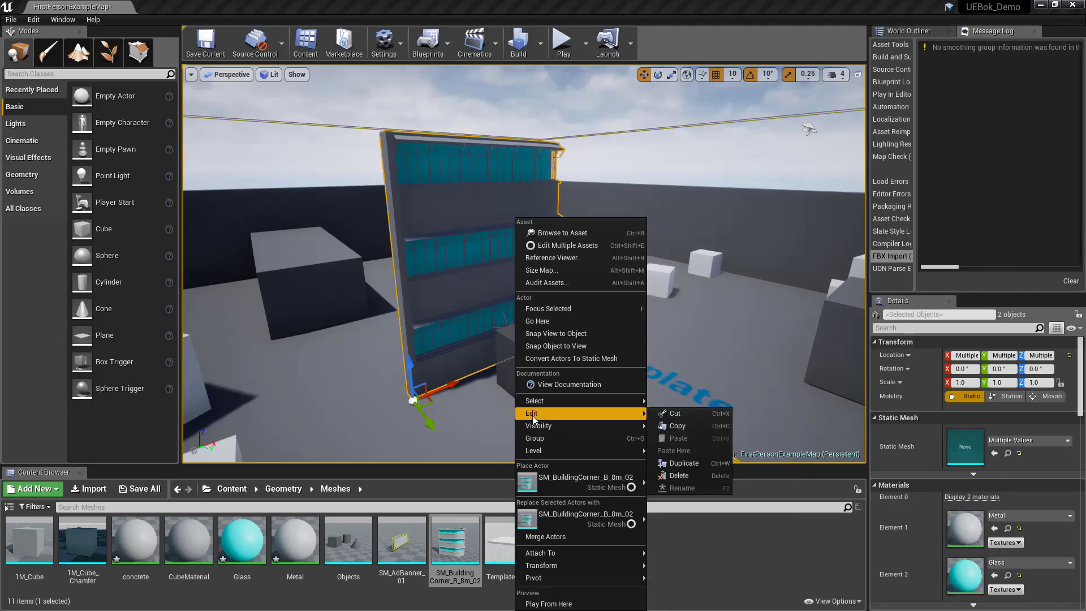
left_click(695, 425)
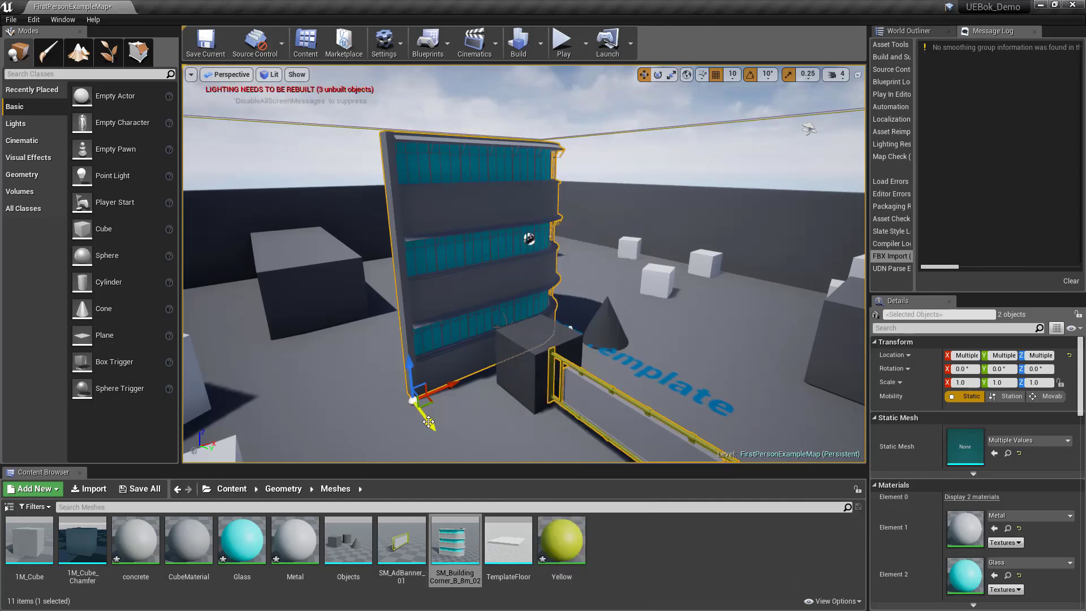
Switch to Blender and paste the copied Unreal objects into the scene with the UEBok! add-on.
key("alt+Tab")
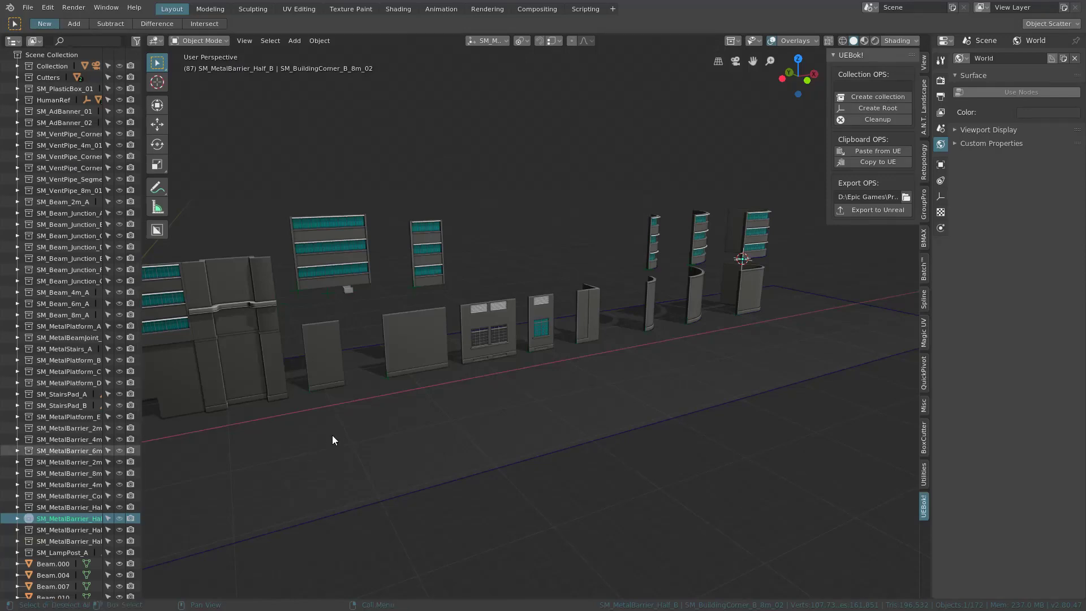
middle_click_drag(331, 436, 510, 374)
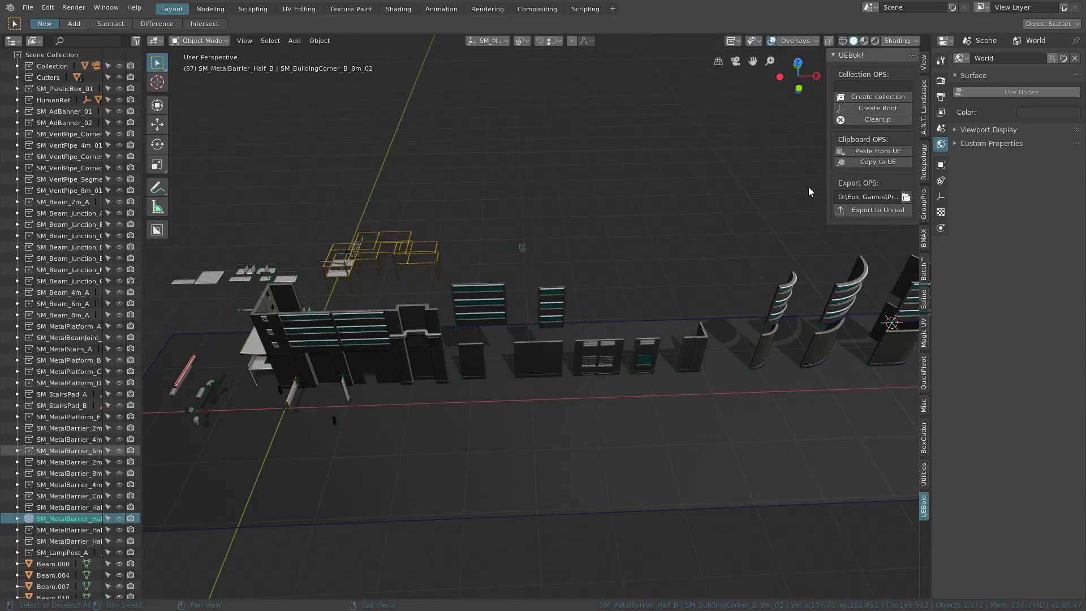
left_click(884, 151)
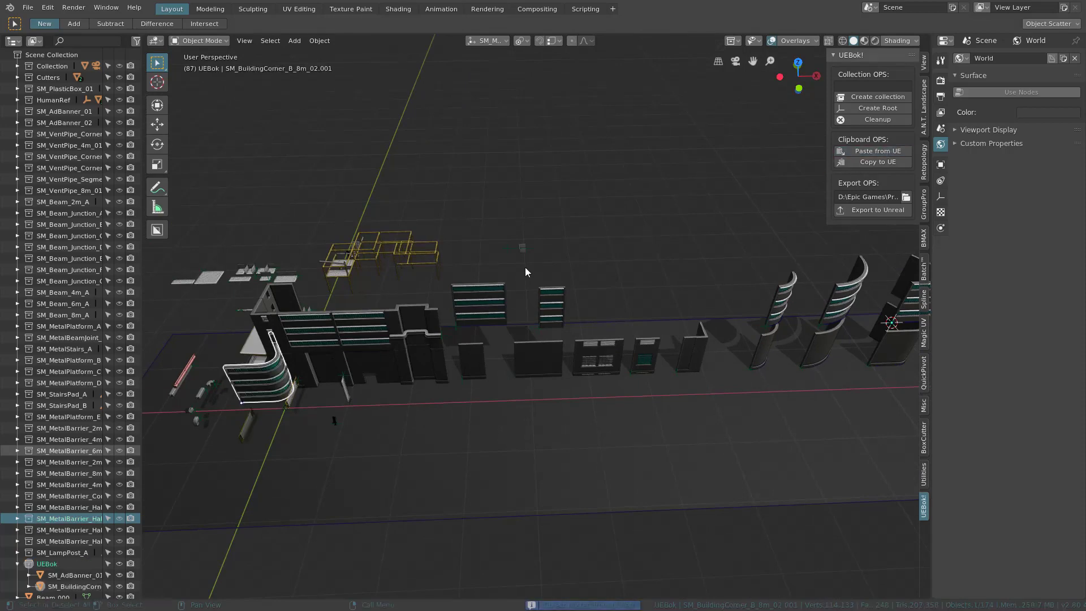
Move the pasted building corner horizontally clear of the building, about 1.91 m in X and -17.1 m in Y.
middle_click_drag(287, 357, 497, 341, "shift")
scroll(477, 379, "up", 3)
key("g")
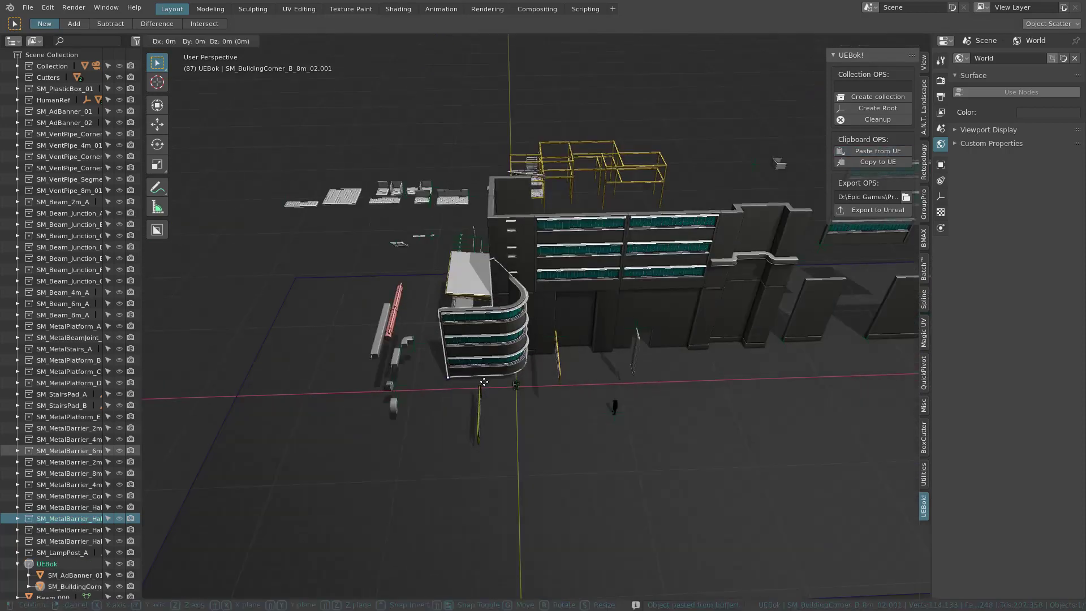
key("shift+z")
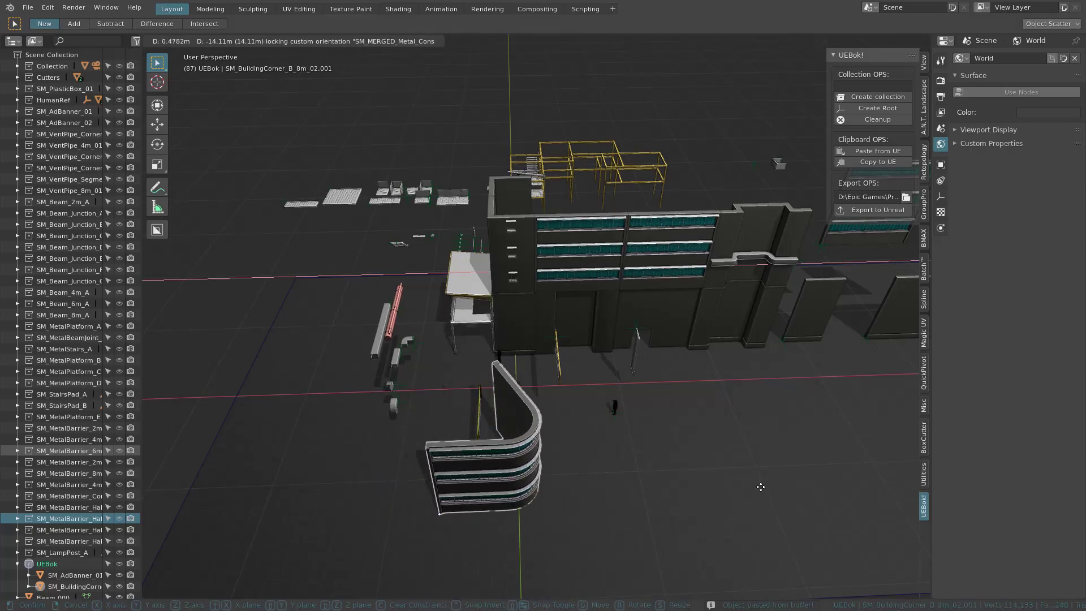
left_click(654, 497)
middle_click_drag(653, 493, 616, 379)
right_click(616, 379)
mouse_move(620, 376)
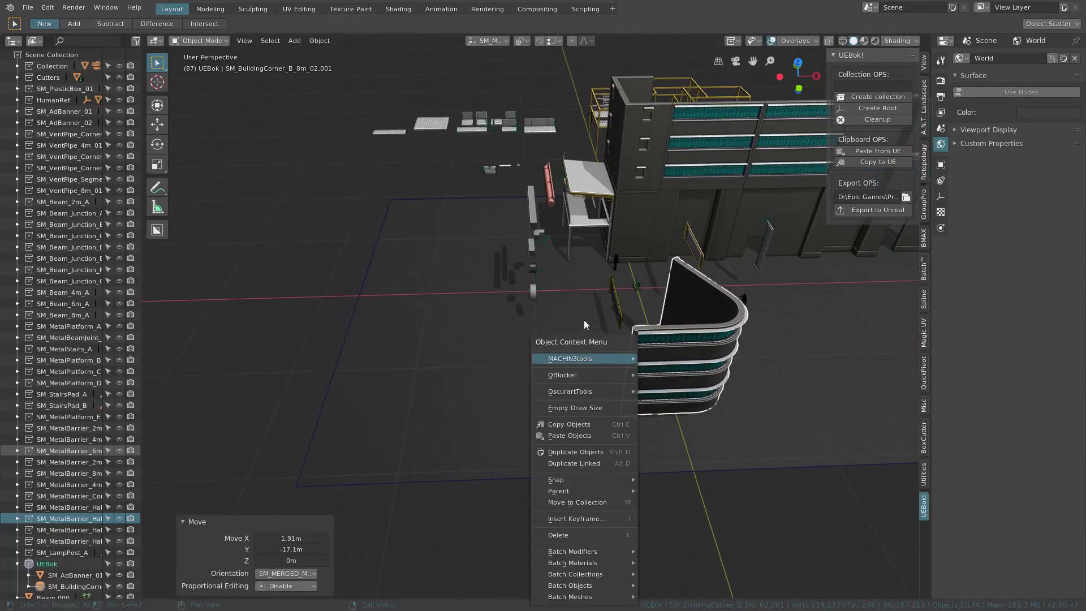
key("Escape")
scroll(649, 351, "up", 2)
scroll(650, 351, "up", 1)
right_click(632, 361)
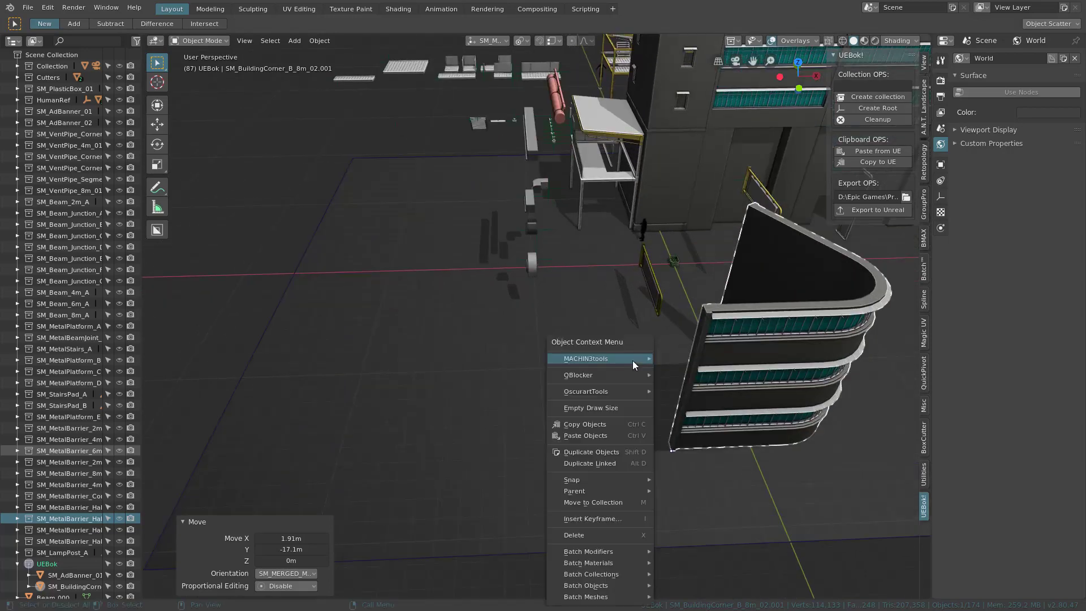
key("Escape")
Select the pasted ad banner and examine the entries in the UEBok collection.
middle_click_drag(616, 364, 596, 335)
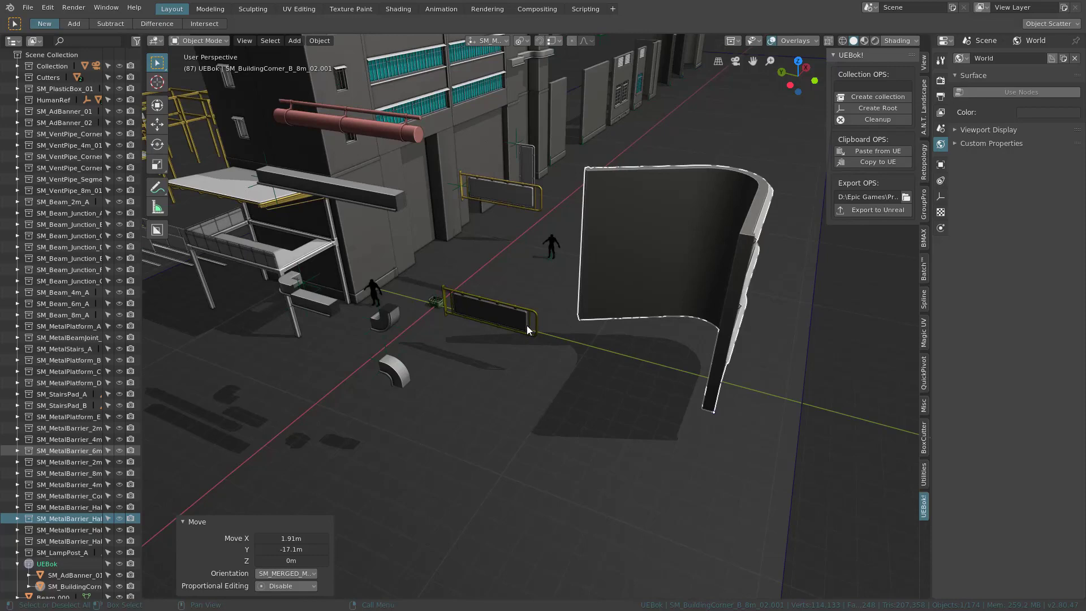
left_click(527, 325)
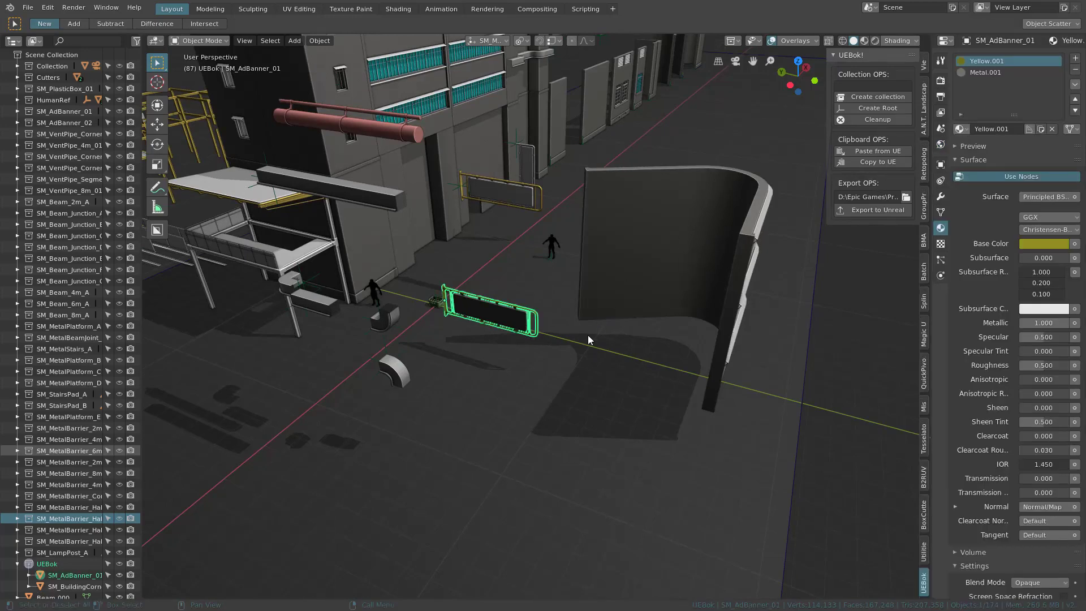
scroll(66, 544, "down", 10)
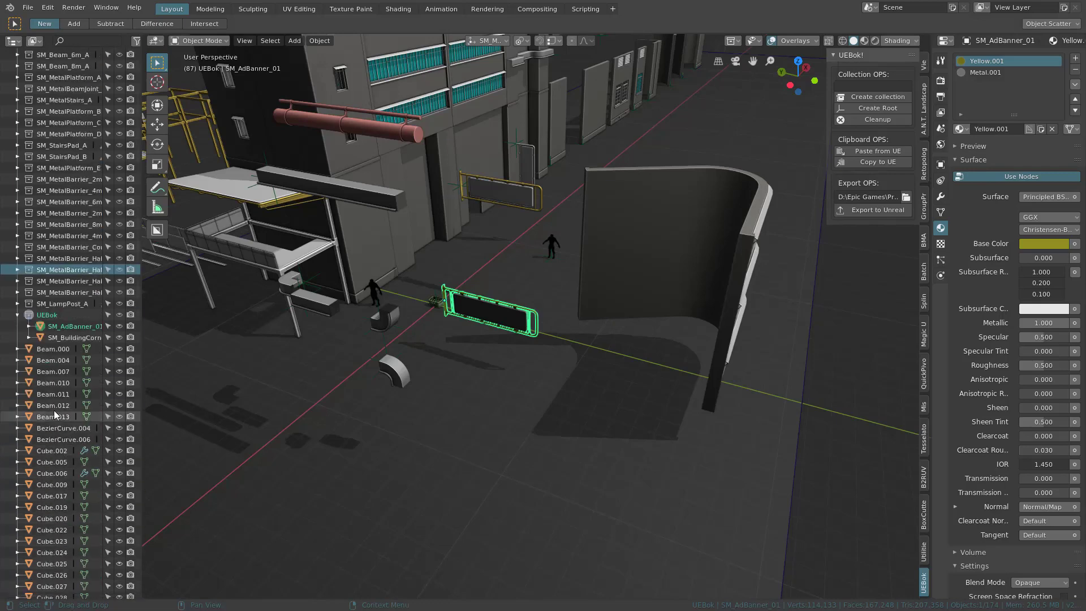
left_click(56, 316)
left_click(64, 324)
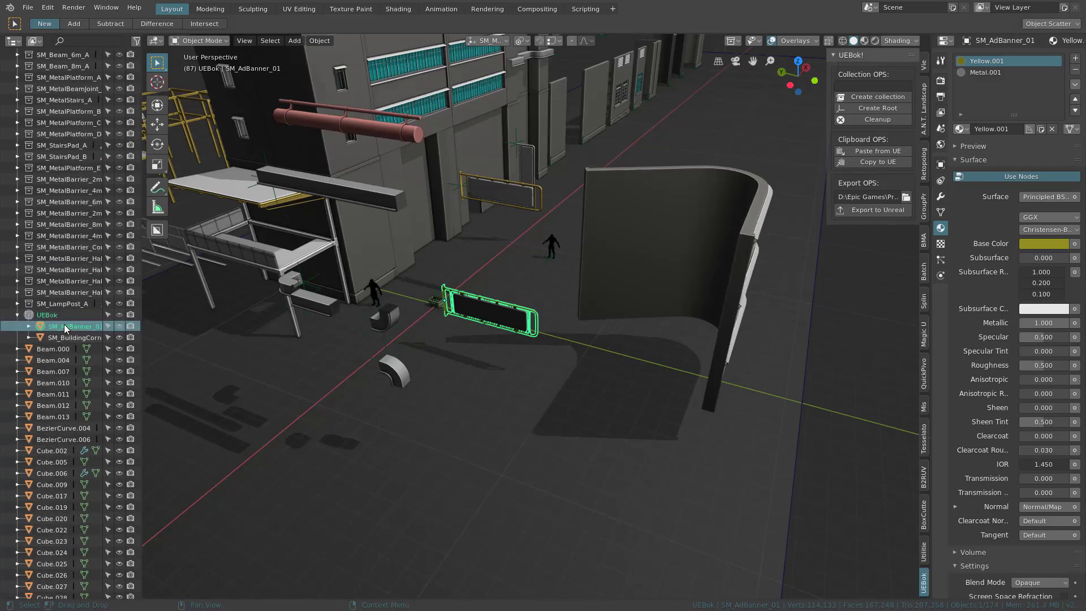
left_click(66, 335)
Move the pasted ad banner beyond the building corner, about 4.48 m in X, -14.8 m in Y and -3.72 m in Z.
left_click(79, 329)
key("g")
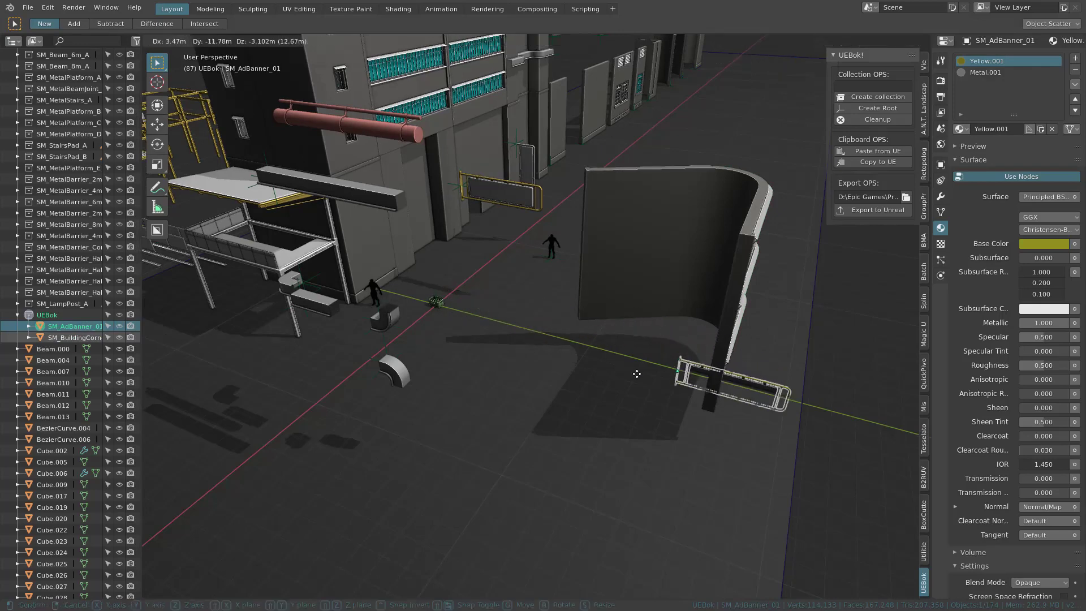
left_click(746, 314)
Select the pasted building corner and ad banner together and isolate them with Focus.
middle_click_drag(664, 285, 542, 341, "shift")
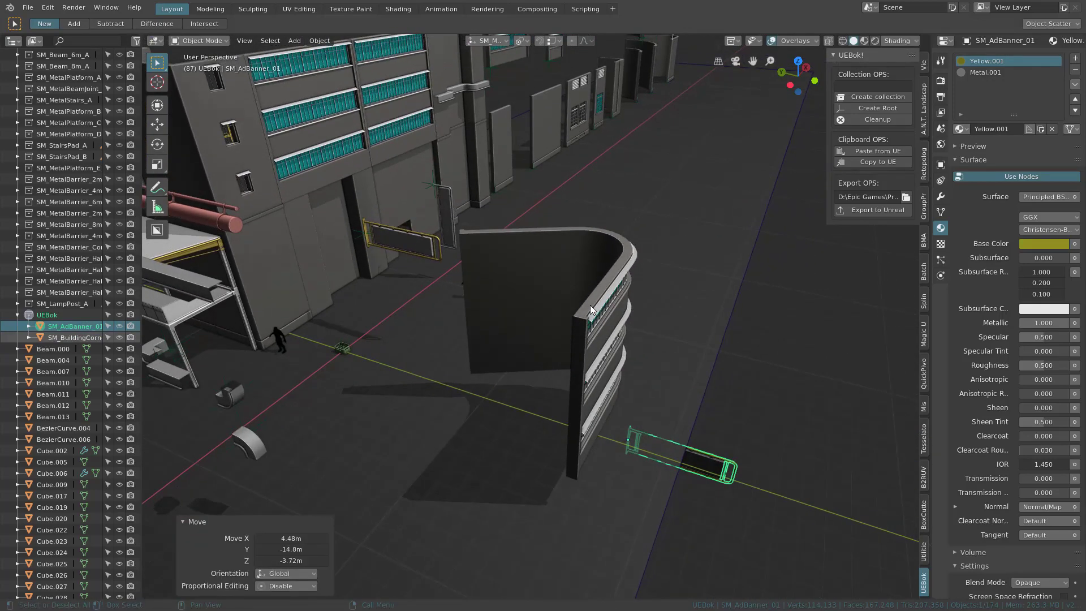
left_click(590, 304)
left_click(723, 471, "shift")
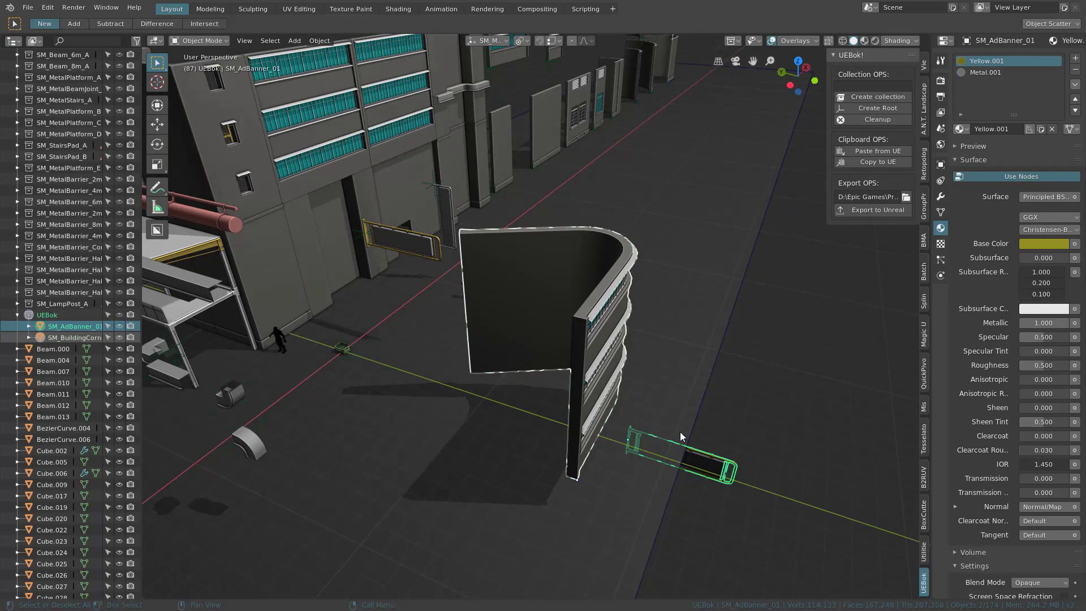
key("f")
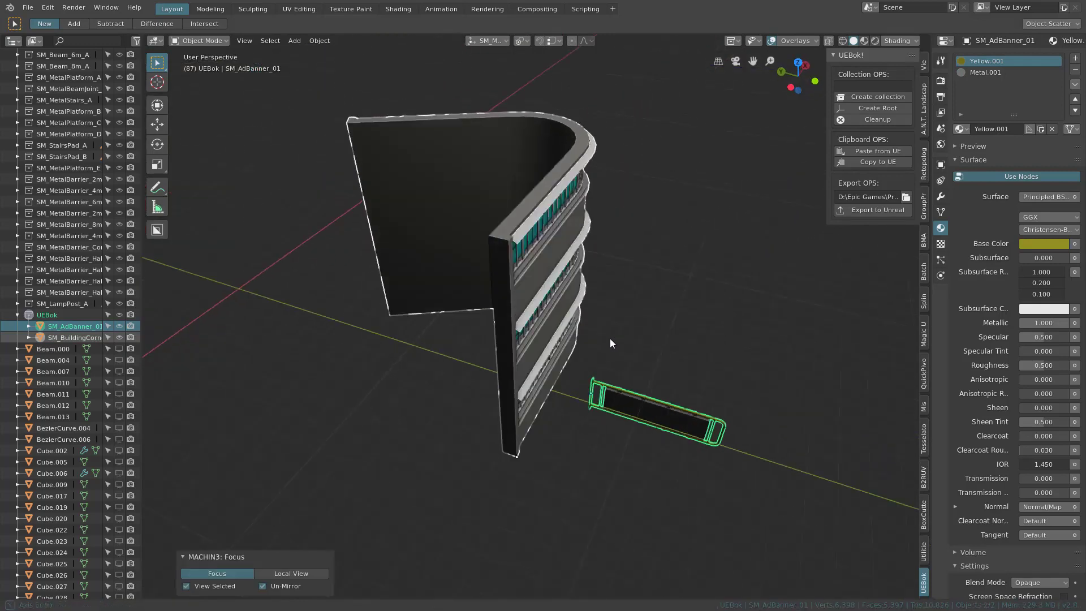
Duplicate the pasted building corner and rotate the copy 120° about the Z axis.
middle_click_drag(610, 339, 558, 318)
left_click(568, 343, "shift")
middle_click_drag(530, 260, 494, 416)
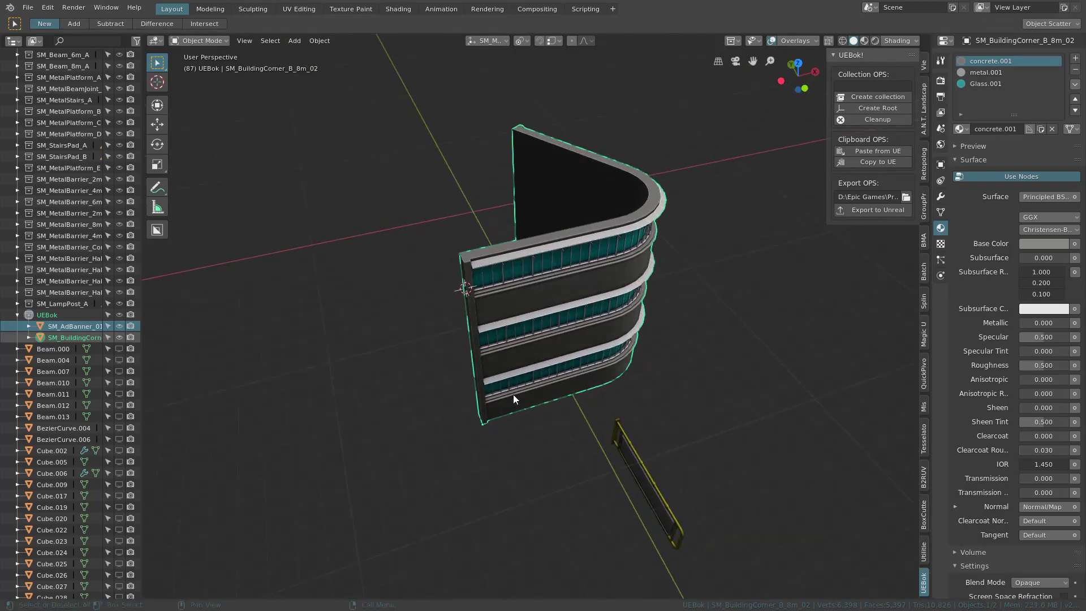
key("shift+d")
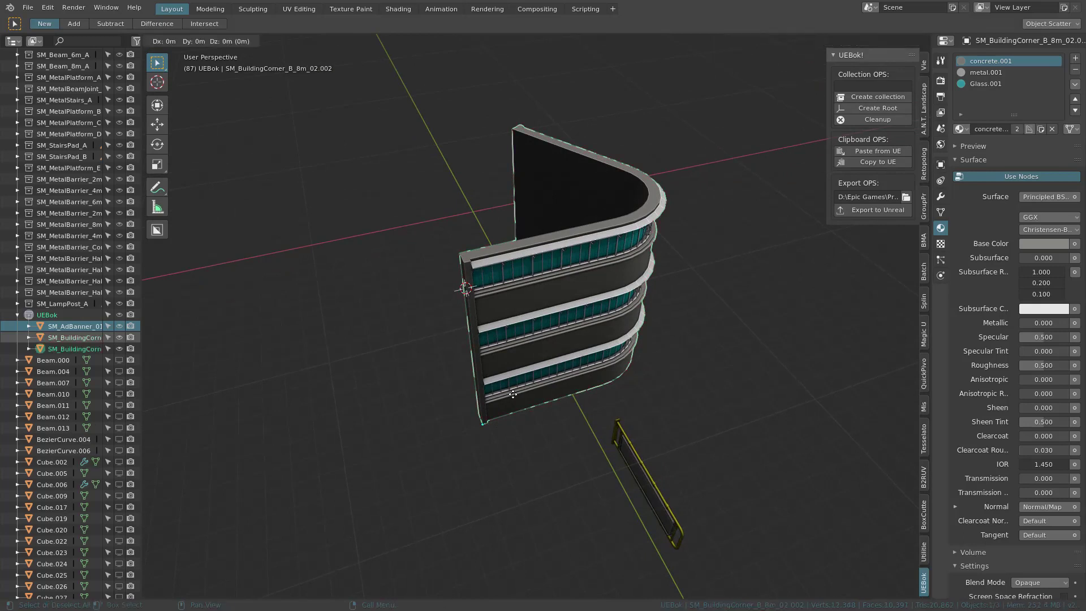
key("r")
key("z")
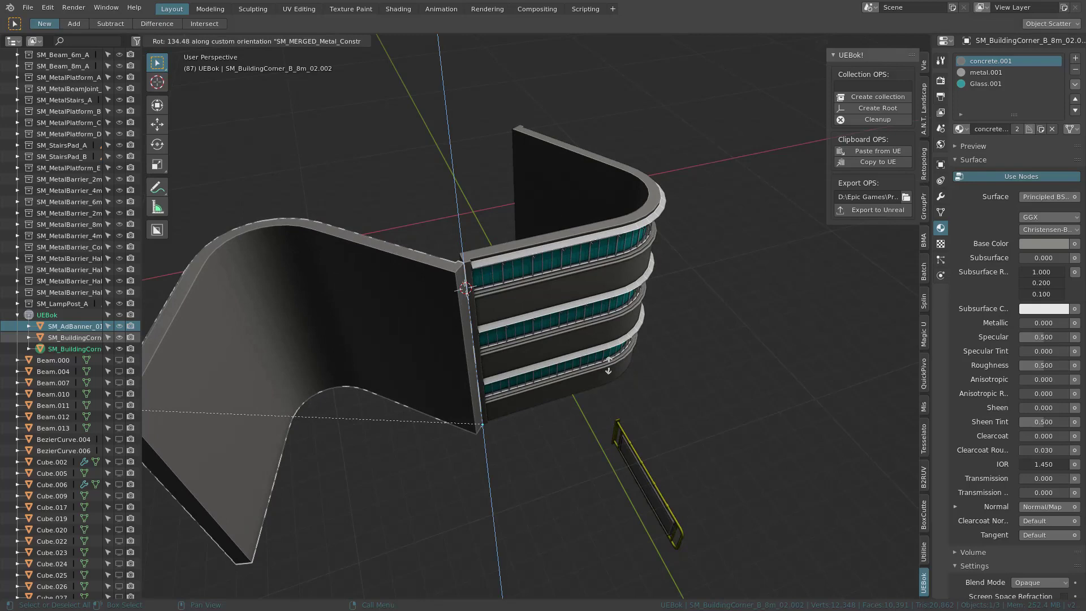
type("120")
key("Return")
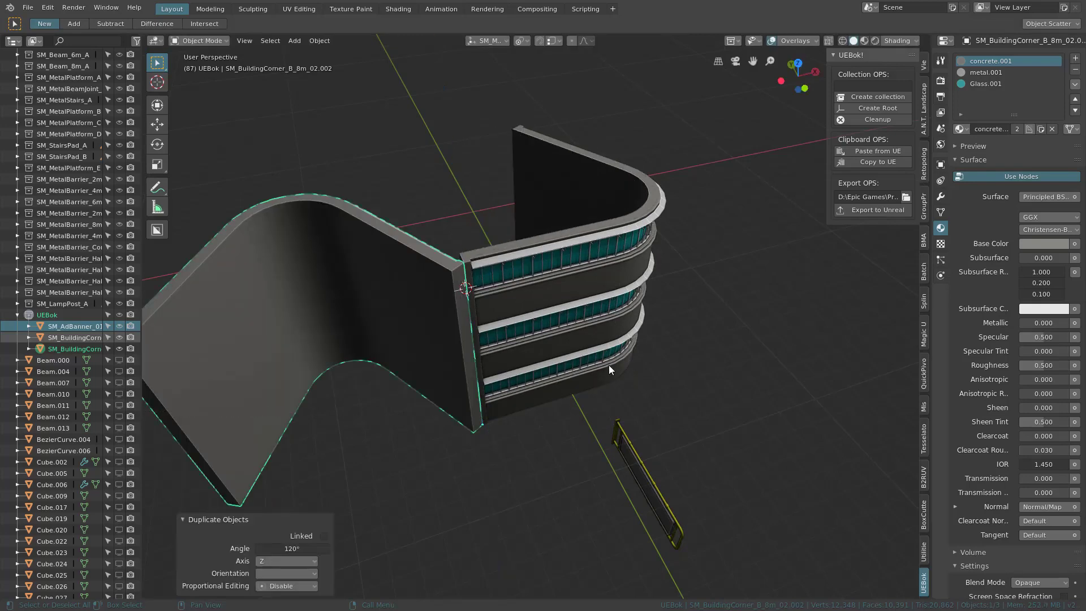
middle_click_drag(633, 294, 470, 258)
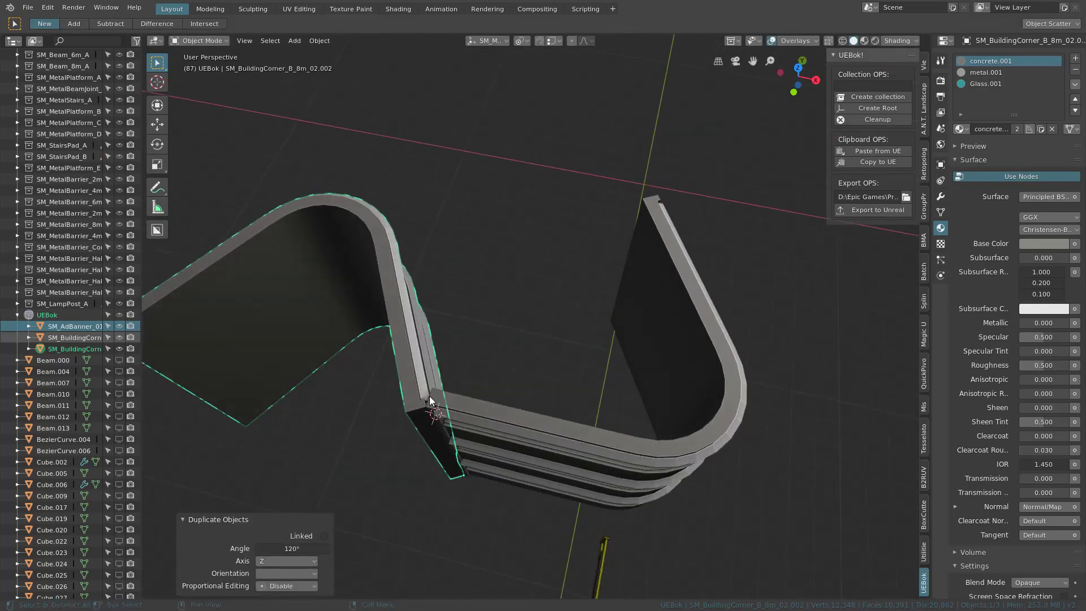
Move the rotated building corner copy 4.61 m in X and 8.01 m in Y to meet the original corner's open end.
key("g")
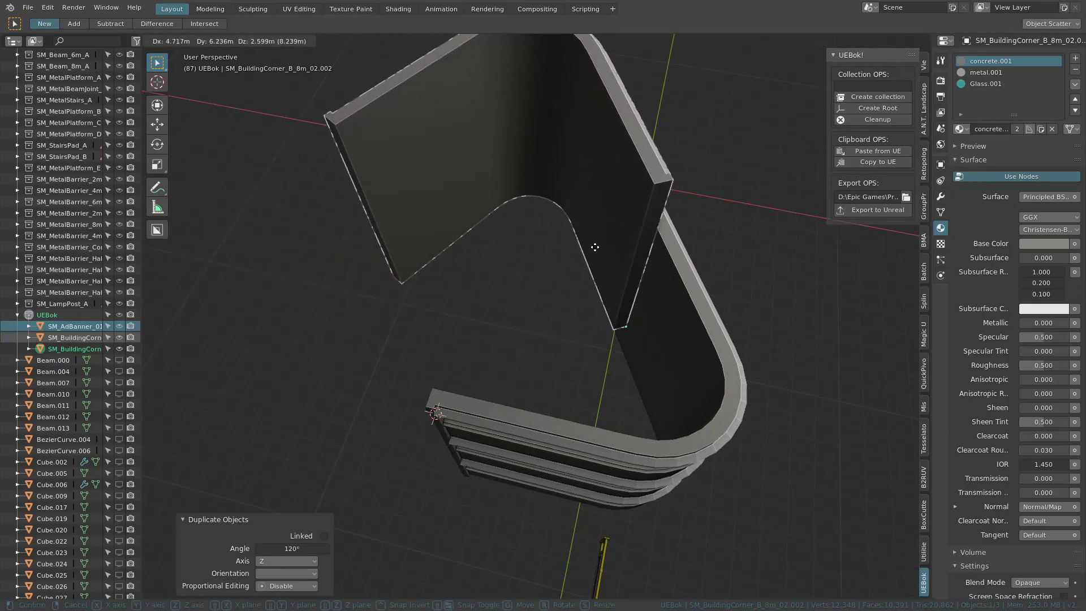
key("shift+z")
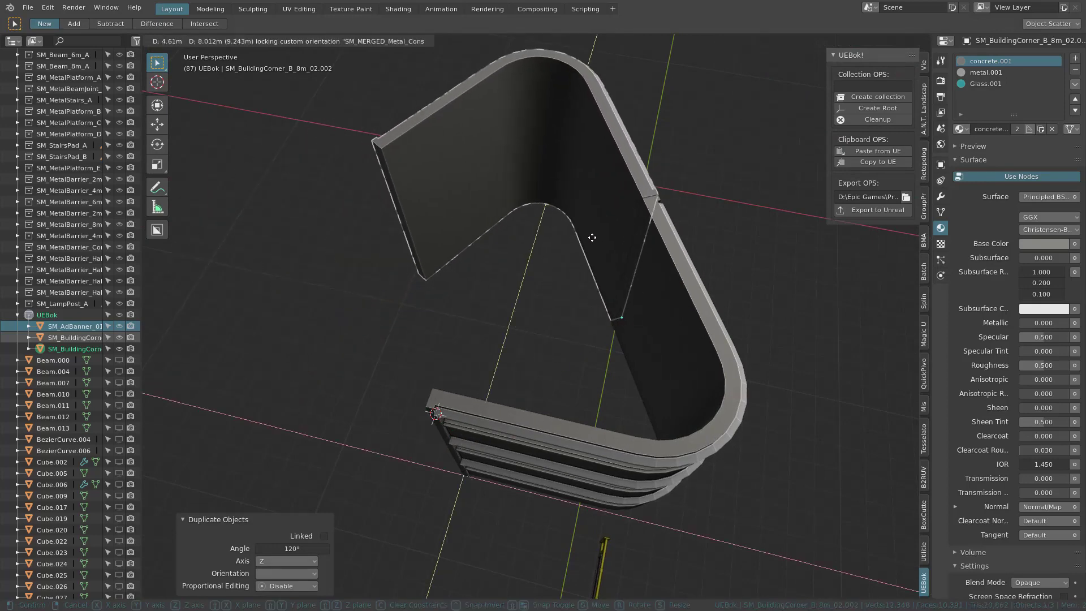
left_click(592, 238)
middle_click_drag(492, 295, 573, 268)
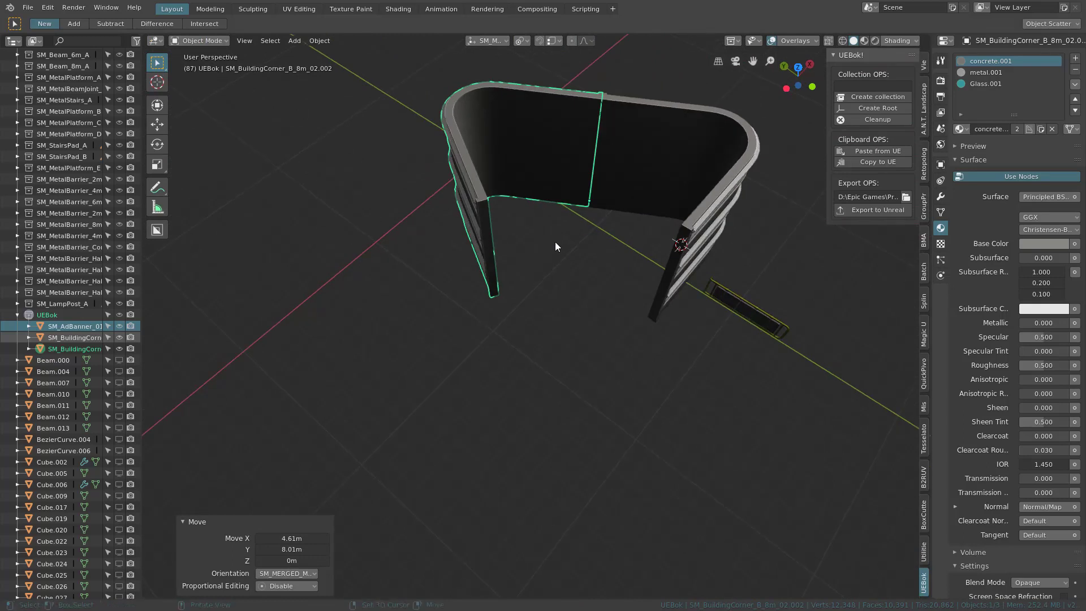
Duplicate the second building corner and rotate the new copy 120° about the Z axis.
key("shift+d")
type("r")
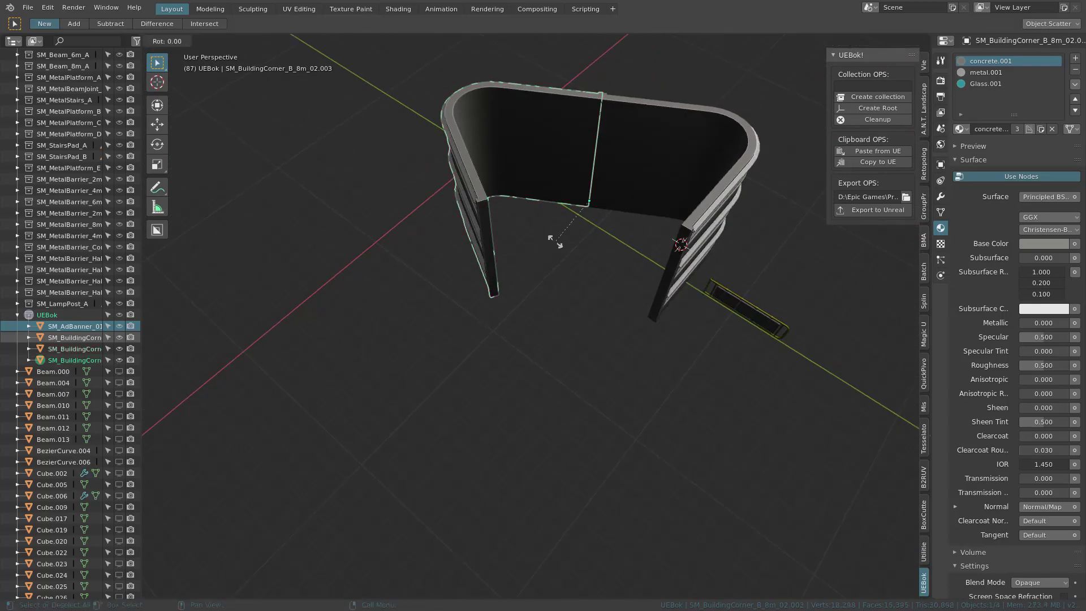
type("z10")
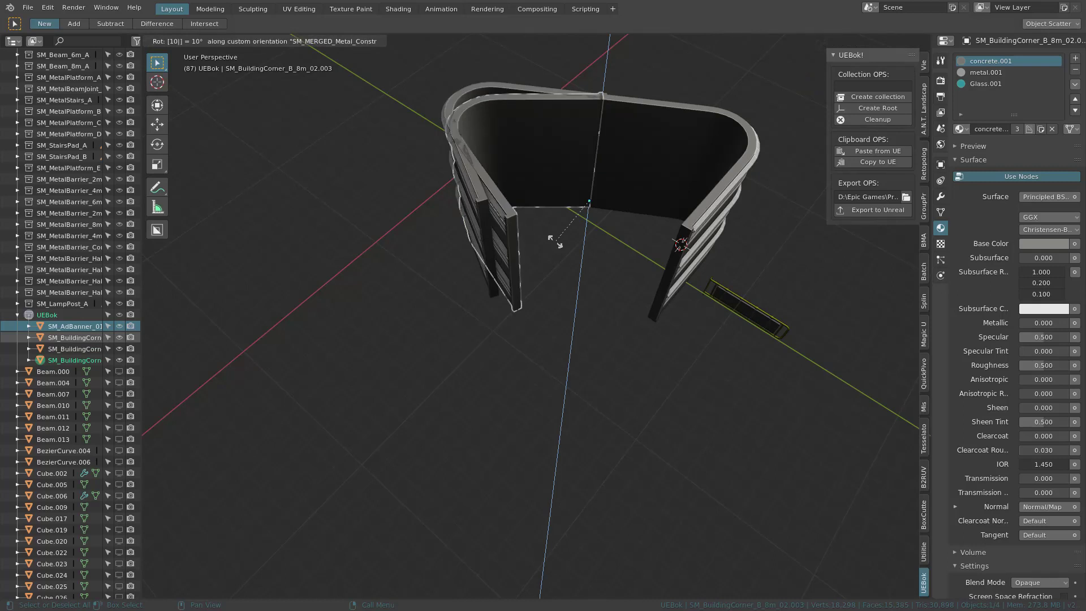
key("BackSpace")
key("BackSpace")
type("12")
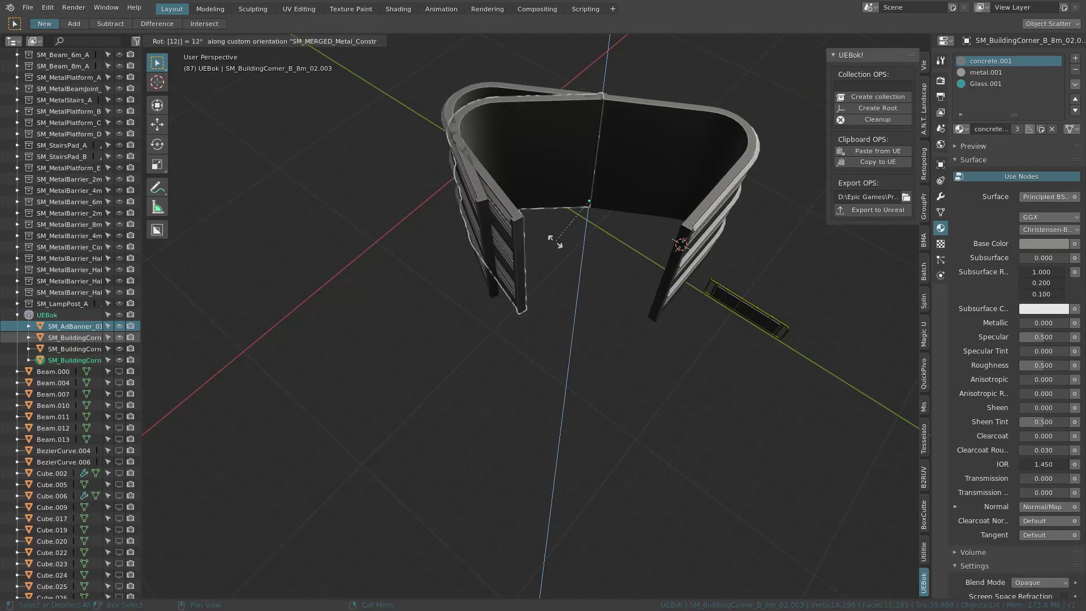
type("0")
key("Return")
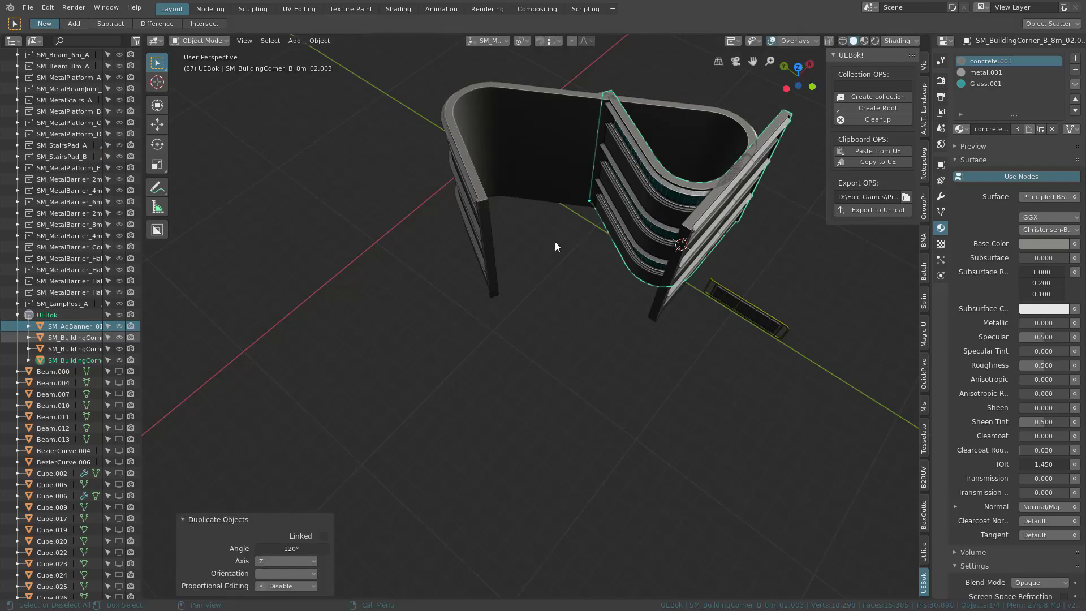
Move the third building corner about -9.19 m in X and -0.03 m in Y to close the triangular building.
key("g")
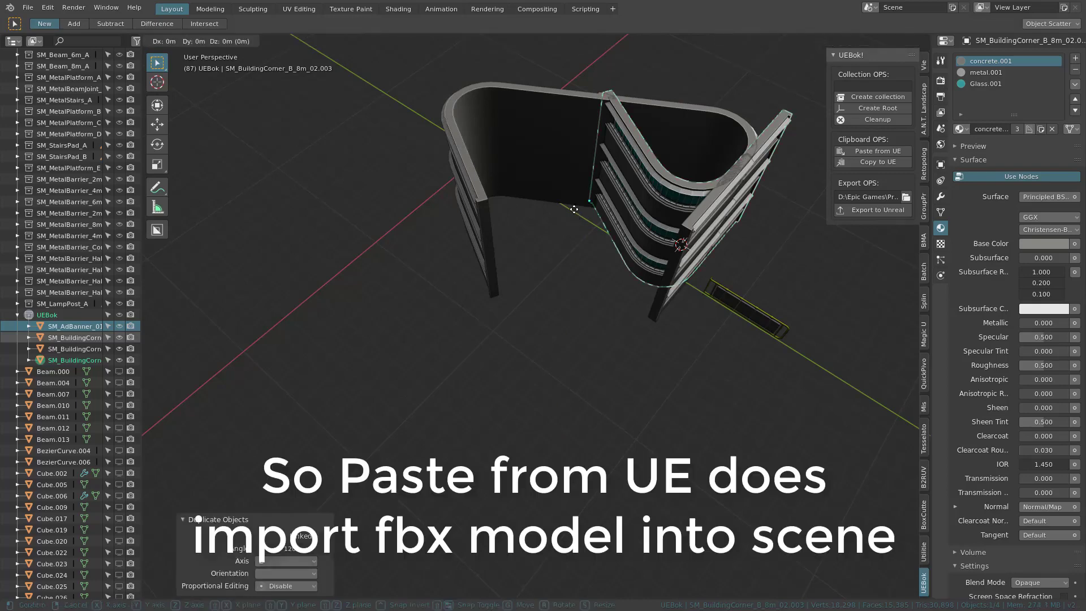
key("shift+z")
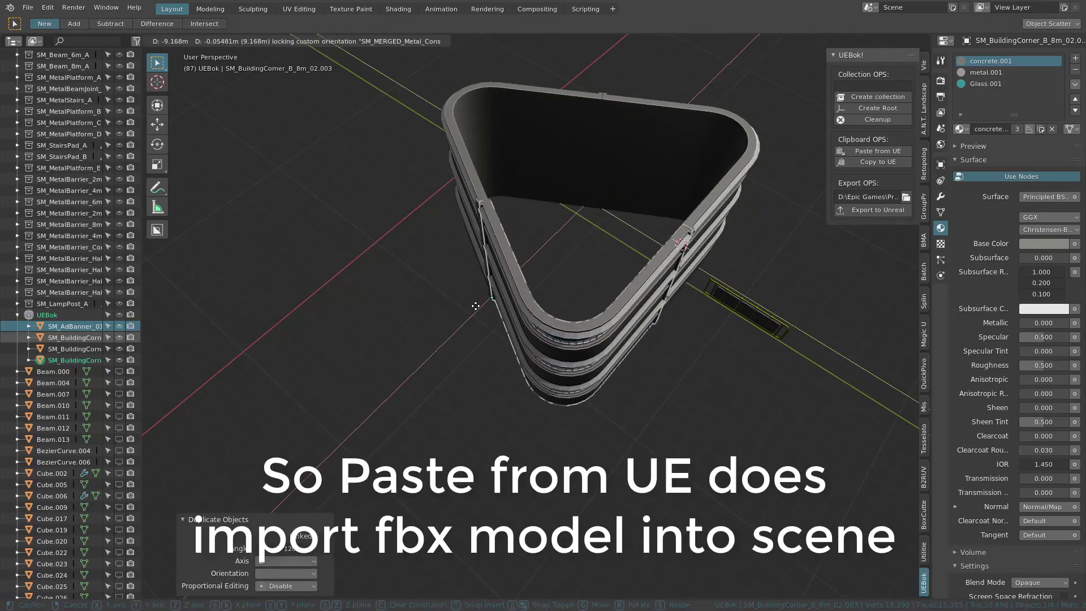
left_click(476, 306)
middle_click_drag(591, 238, 533, 258)
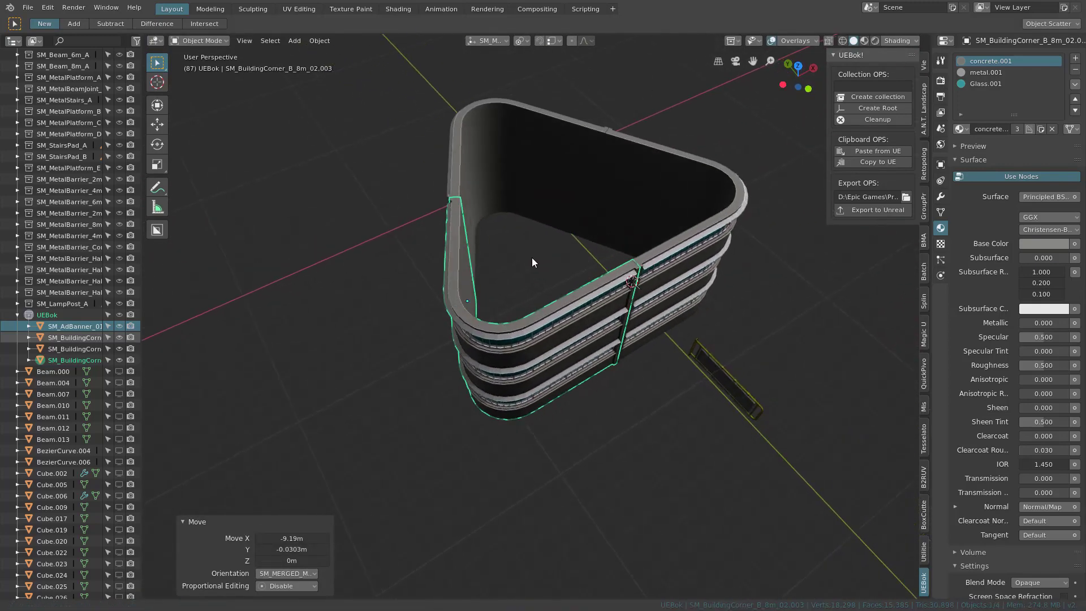
Raise the ad banner 6.1 m along the Z axis.
left_click(724, 375)
mouse_move(679, 368)
middle_mouse_down()
mouse_move(673, 331)
mouse_move(690, 378)
middle_mouse_up()
key("g")
key("z")
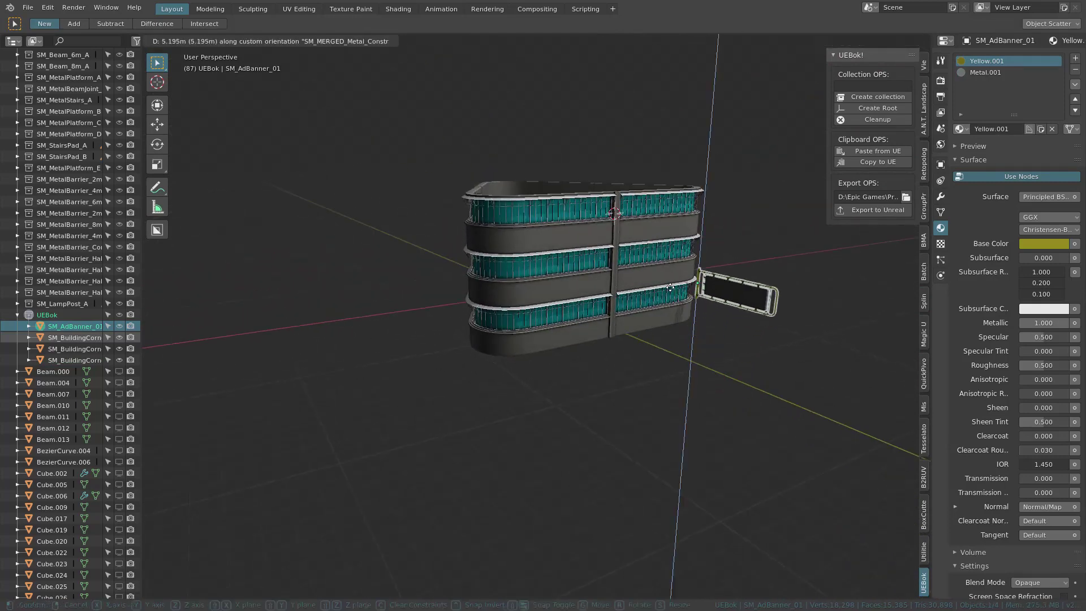
left_click(724, 264)
scroll(723, 263, "up", 2)
scroll(702, 266, "up", 3)
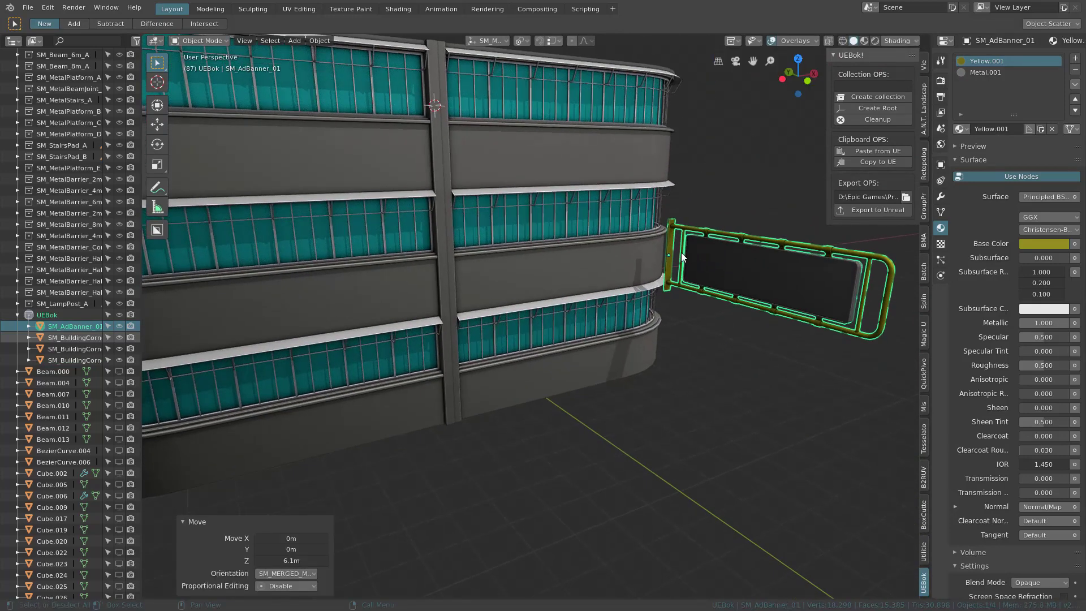
Place the ad banner against the building wall, moving it about -0.75, 1.25 and 2.34 m in XYZ, plus -0.555 m along the custom Y axis.
key("g")
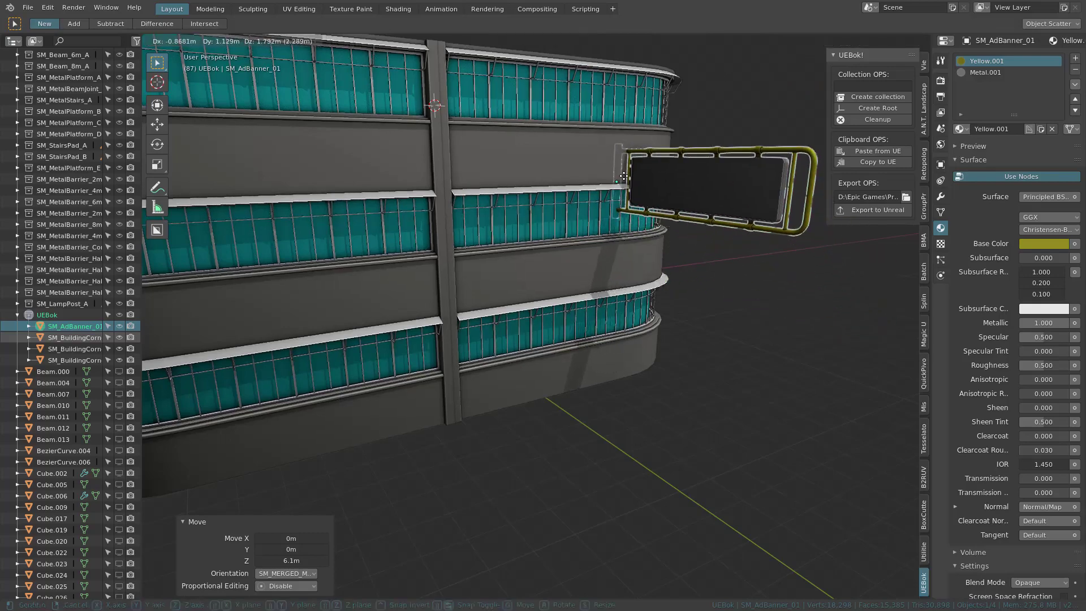
left_click(610, 160)
middle_click_drag(610, 161, 545, 242)
key("g")
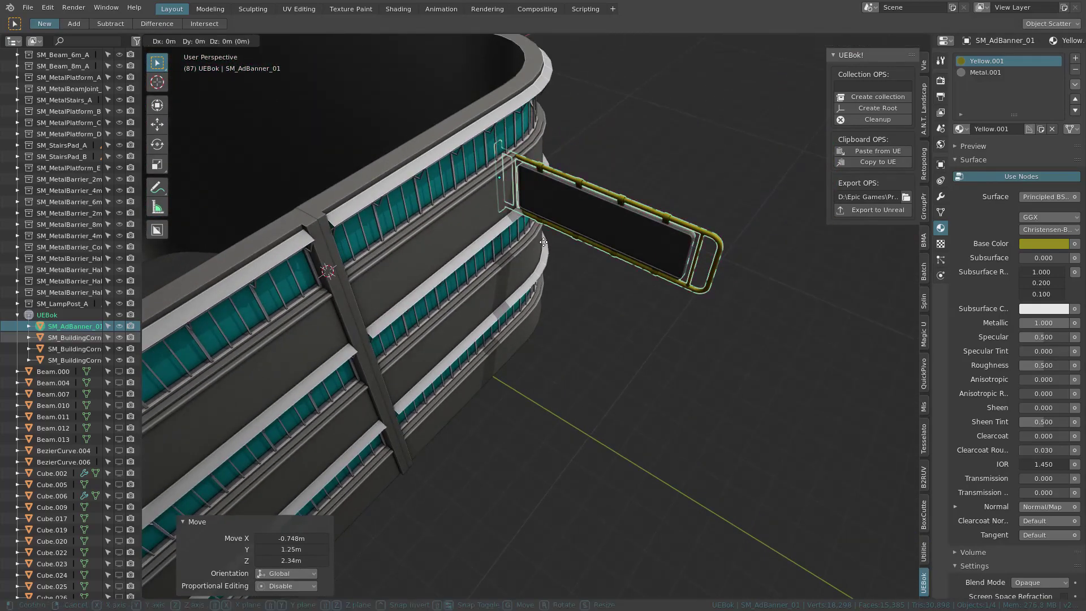
key("x")
key("y")
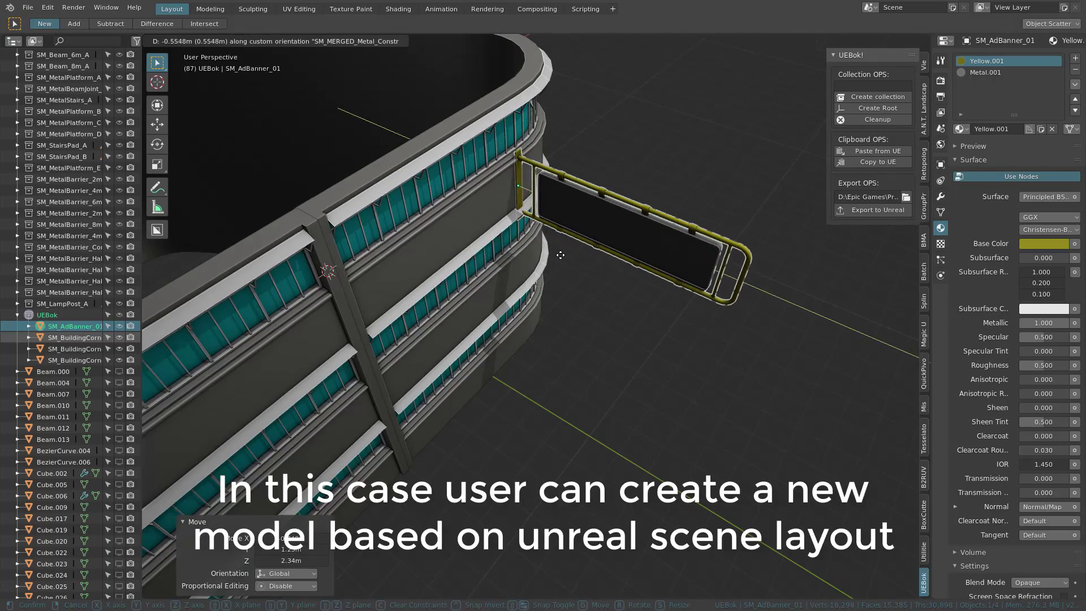
left_click(561, 255)
middle_click_drag(568, 291, 565, 240)
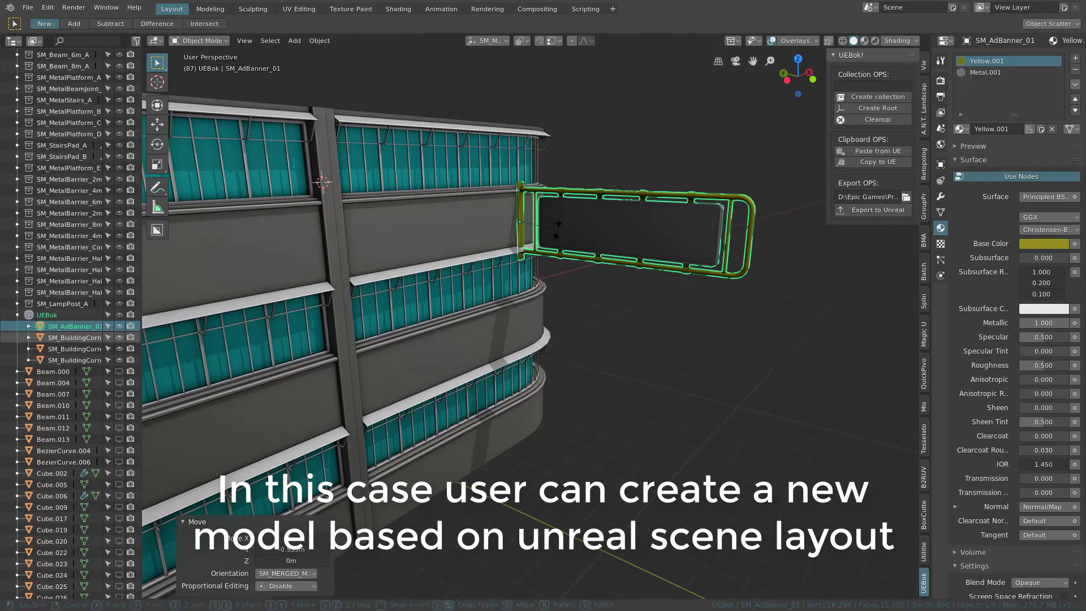
Scale the ad banner down uniformly to about 0.627.
key("s")
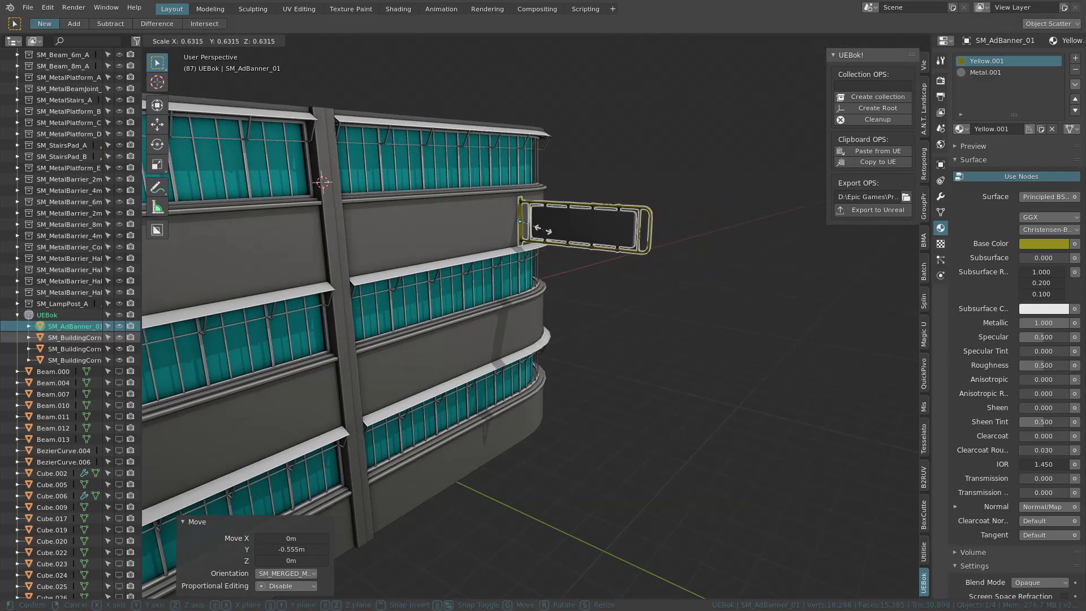
left_click(542, 229)
middle_click_drag(534, 254, 505, 246)
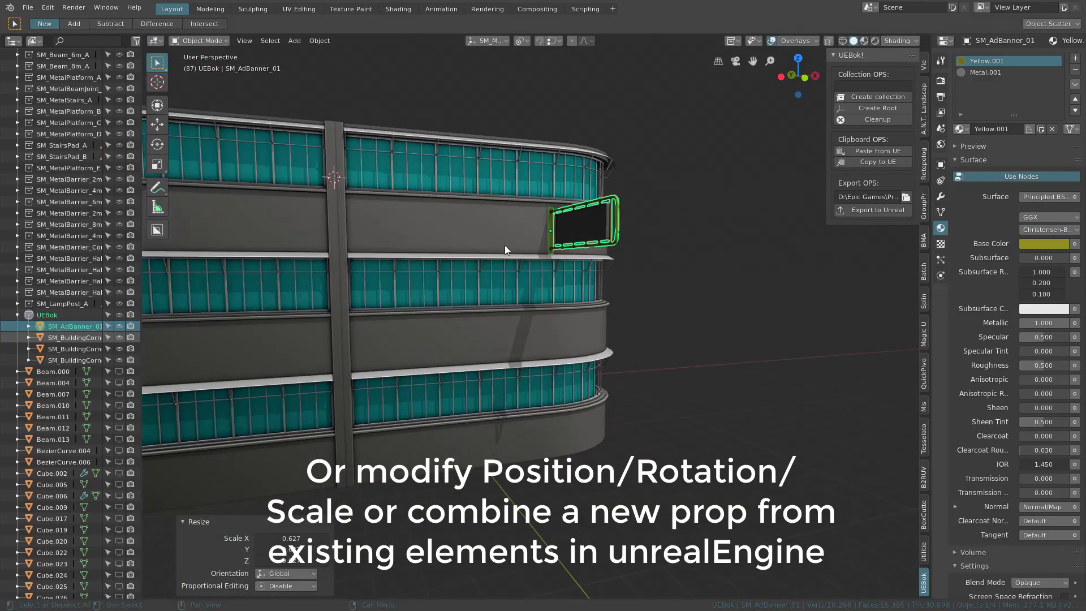
Duplicate the ad banner about -4.55 m along the X axis, keeping no extra objects beyond the copy.
key("shift+d")
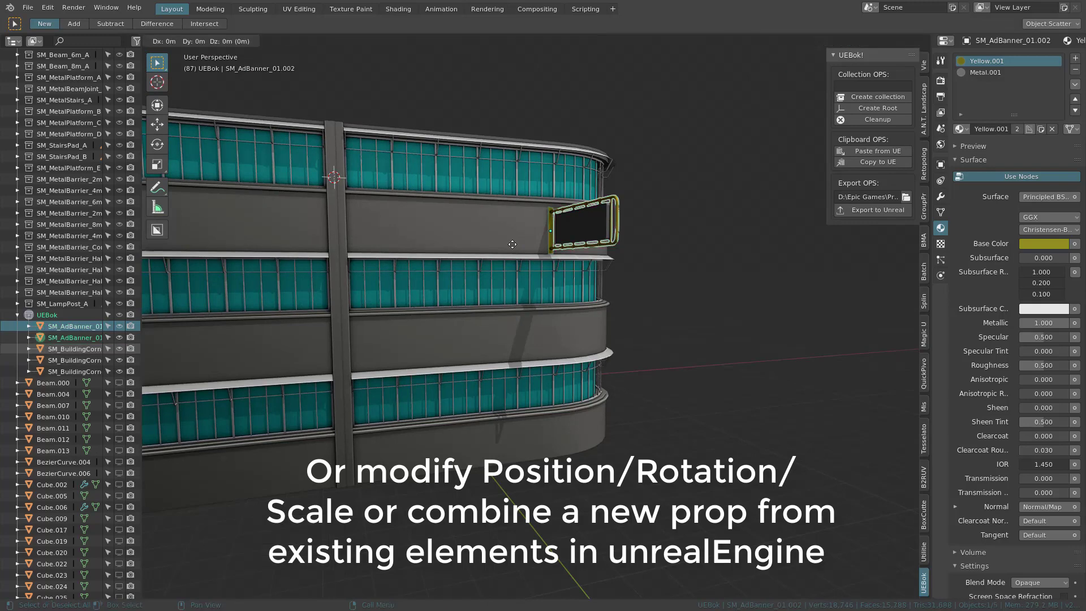
key("x")
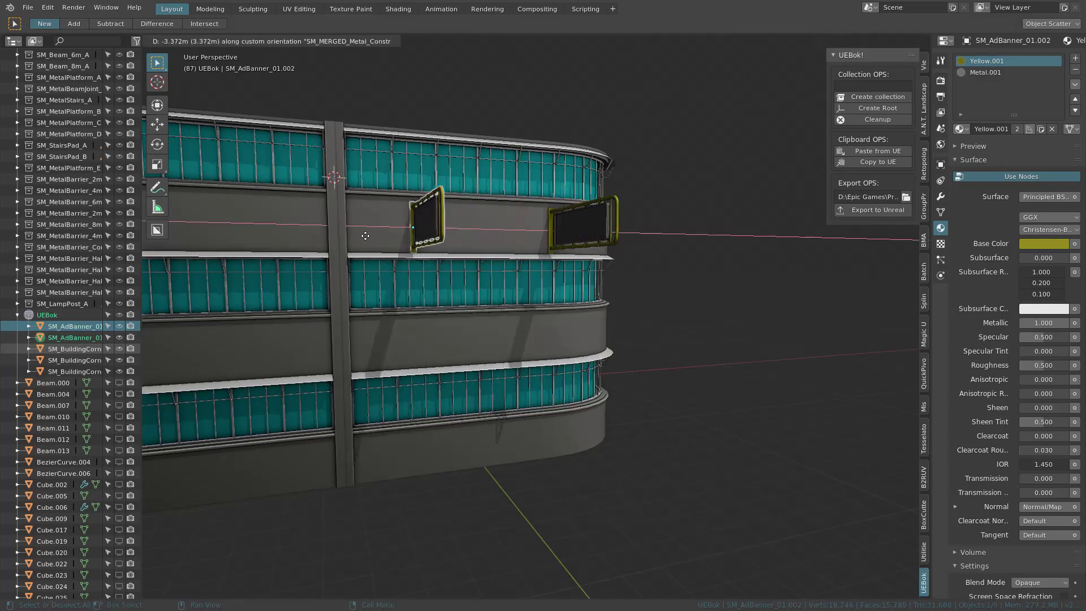
left_click(399, 244)
middle_click_drag(401, 246, 450, 219)
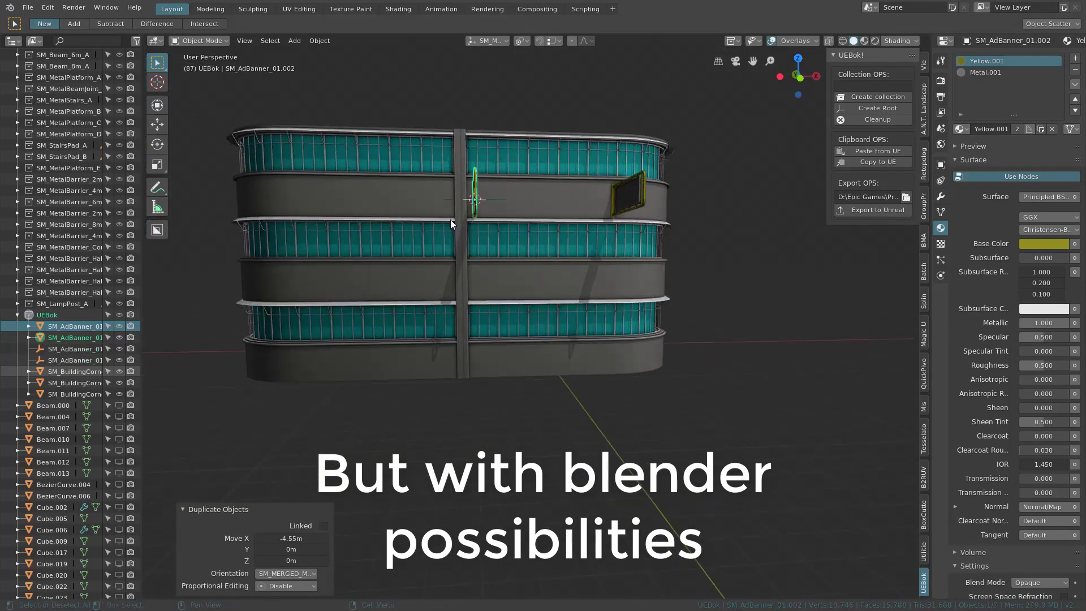
key("ctrl+z")
middle_click_drag(457, 215, 483, 206)
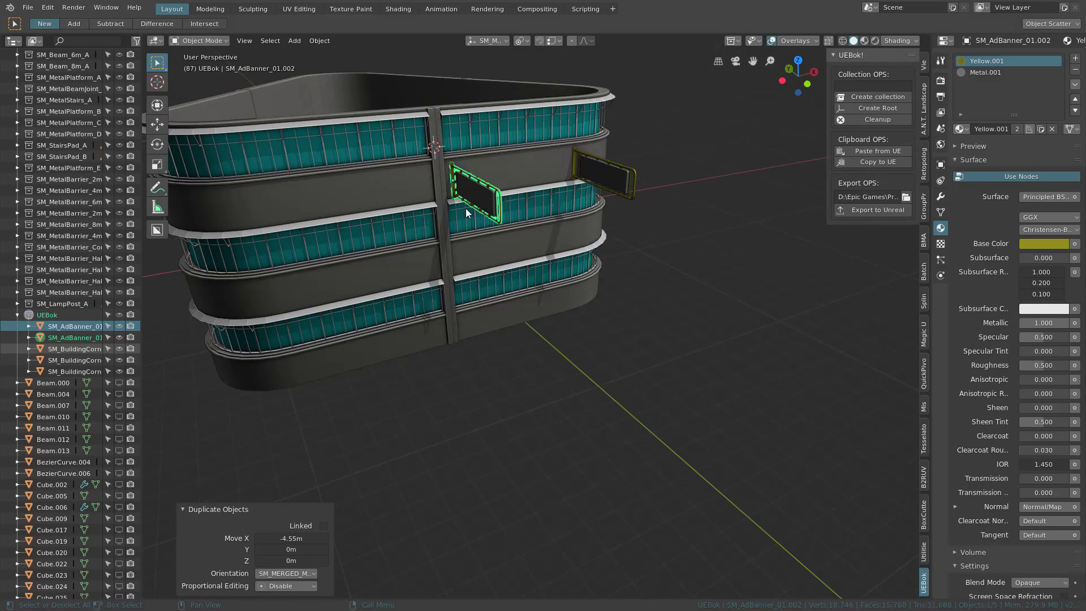
Slide the duplicated ad banner farther in negative X, past the vertical column onto the neighbouring building corner.
key("g")
key("x")
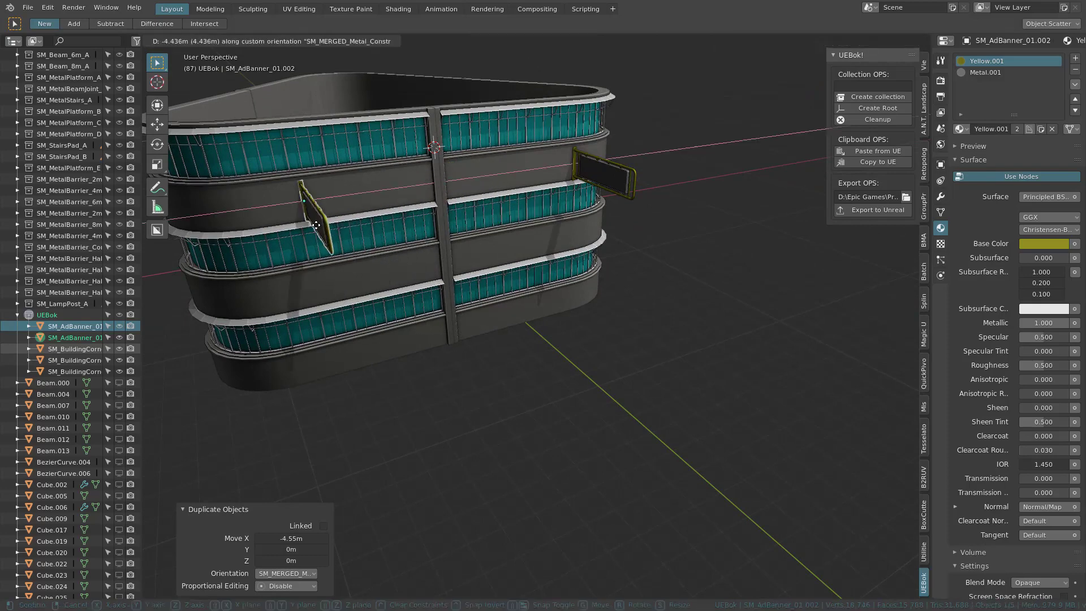
left_click(291, 227)
middle_click_drag(419, 239, 514, 249)
Duplicate the three building corners together and place the copies 8 m higher along Z.
left_click(528, 223)
left_click(589, 217, "shift")
left_click(418, 220, "shift")
middle_click_drag(418, 220, 449, 201)
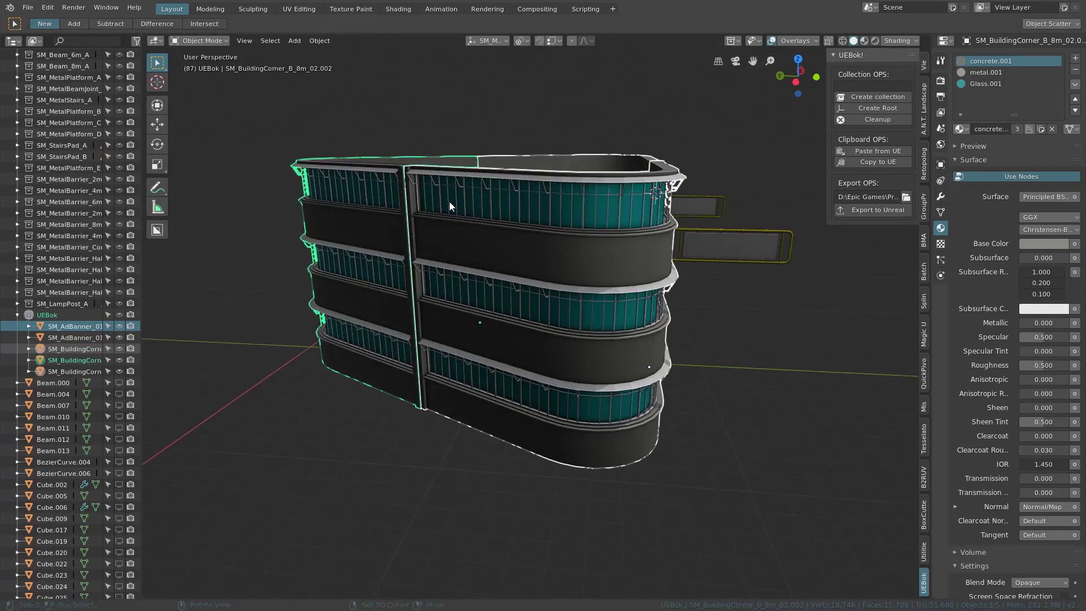
key("shift+d")
type("z8")
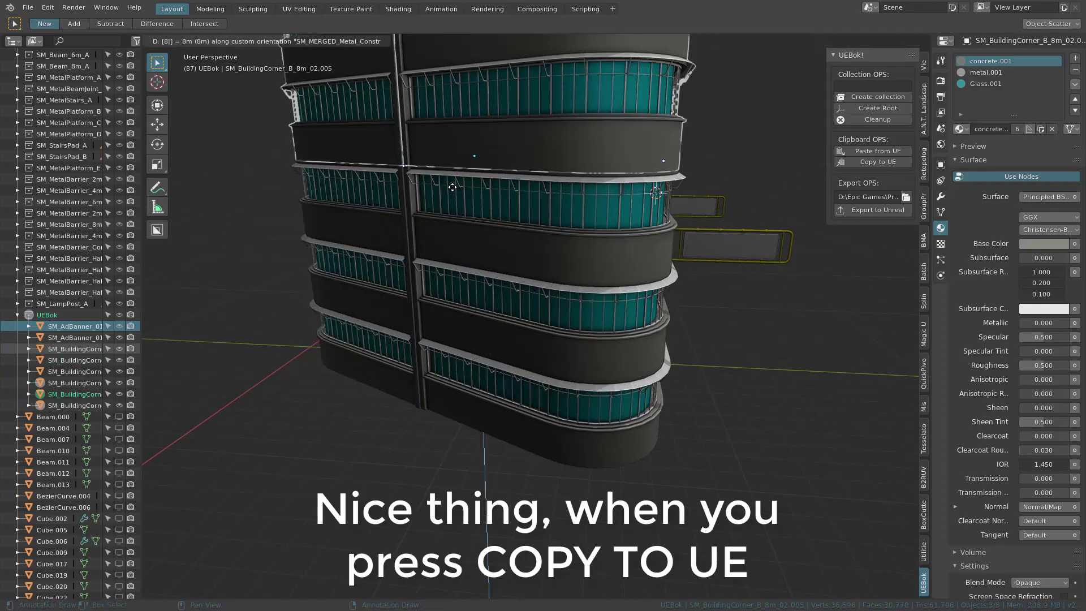
key("Return")
middle_click_drag(622, 161, 565, 312)
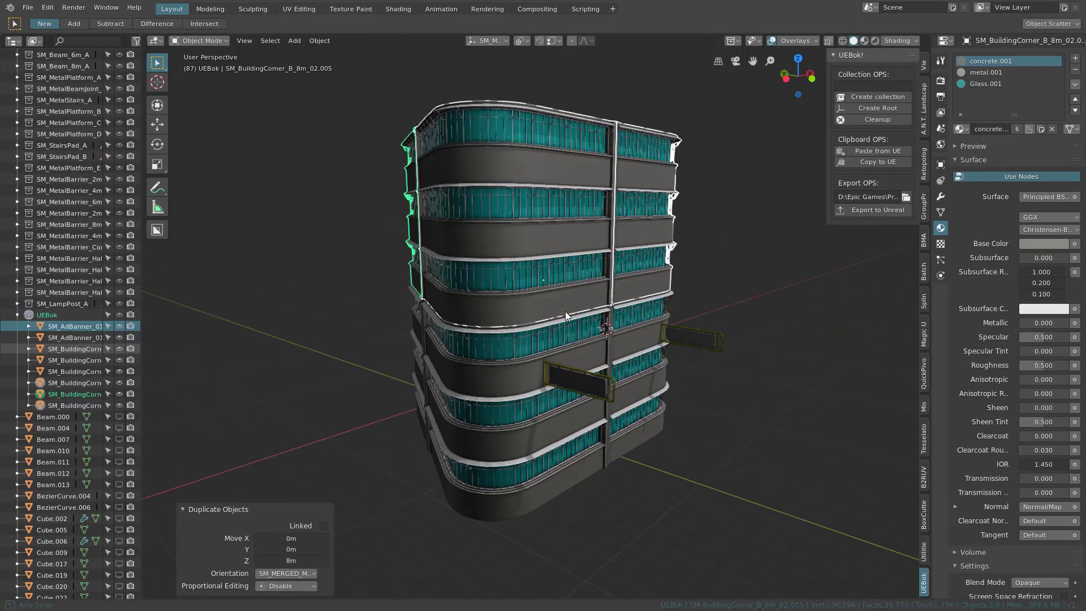
Select both ad banners and all six building corners of the assembled tower.
left_click(577, 349)
left_click(591, 379, "shift")
left_click(702, 340, "shift")
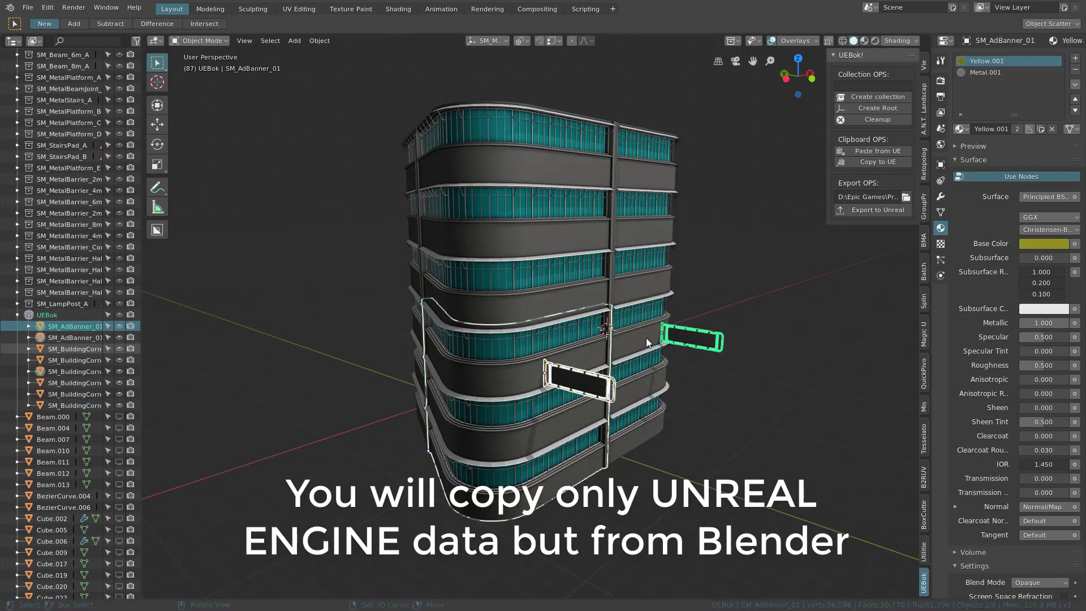
left_click(646, 338, "shift")
left_click(633, 281, "shift")
left_click(532, 264, "shift")
middle_click_drag(428, 204, 439, 228)
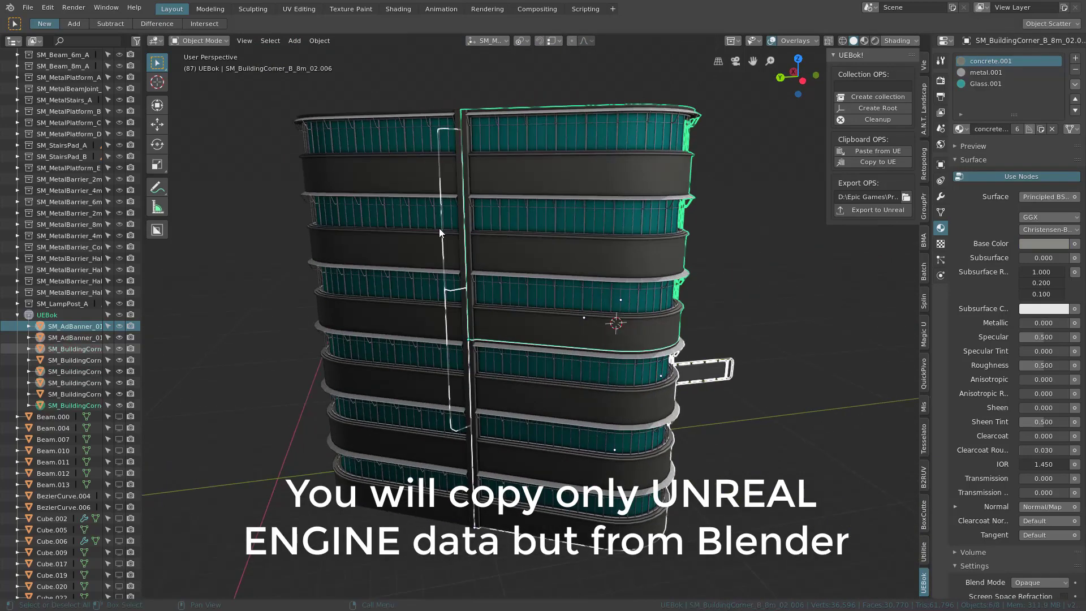
left_click(363, 294, "shift")
left_click(388, 368, "shift")
middle_click_drag(388, 368, 518, 317)
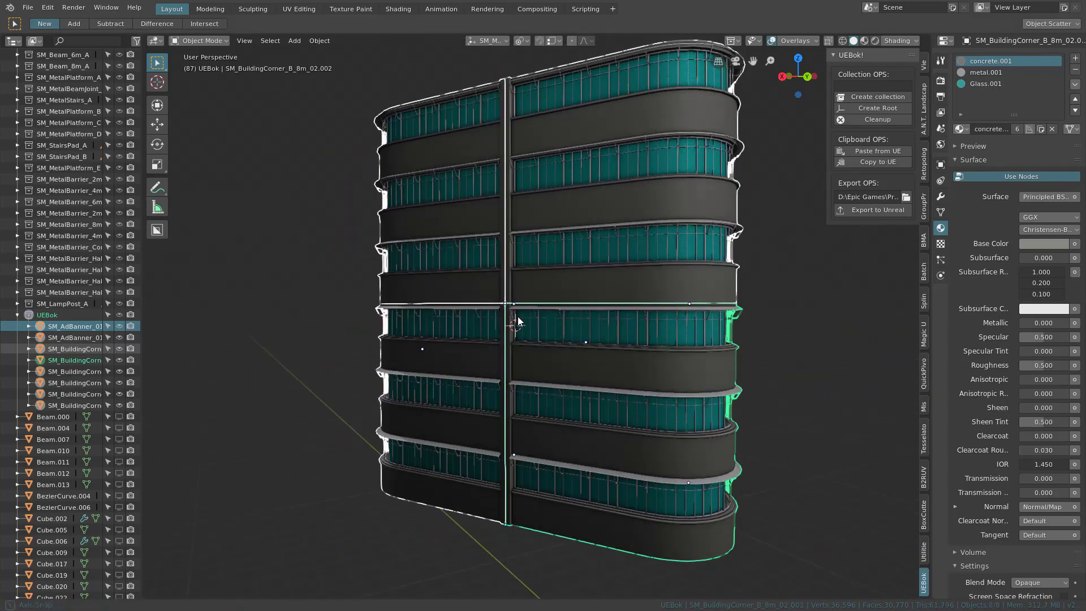
left_click(588, 271, "shift")
left_click(584, 352, "shift")
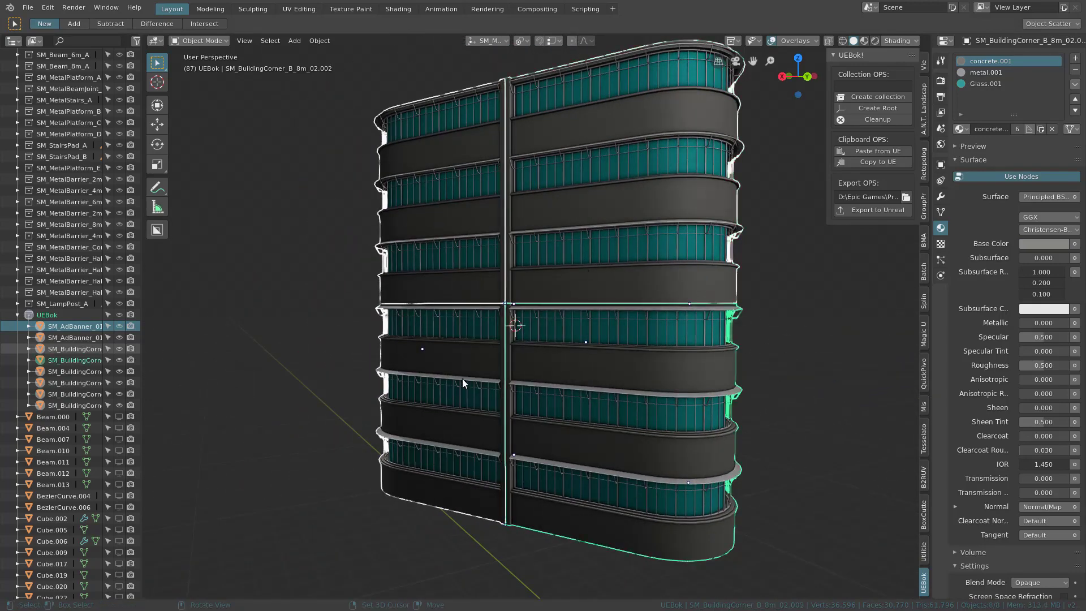
left_click(463, 378, "shift")
left_click(460, 260, "shift")
middle_click_drag(454, 232, 658, 238)
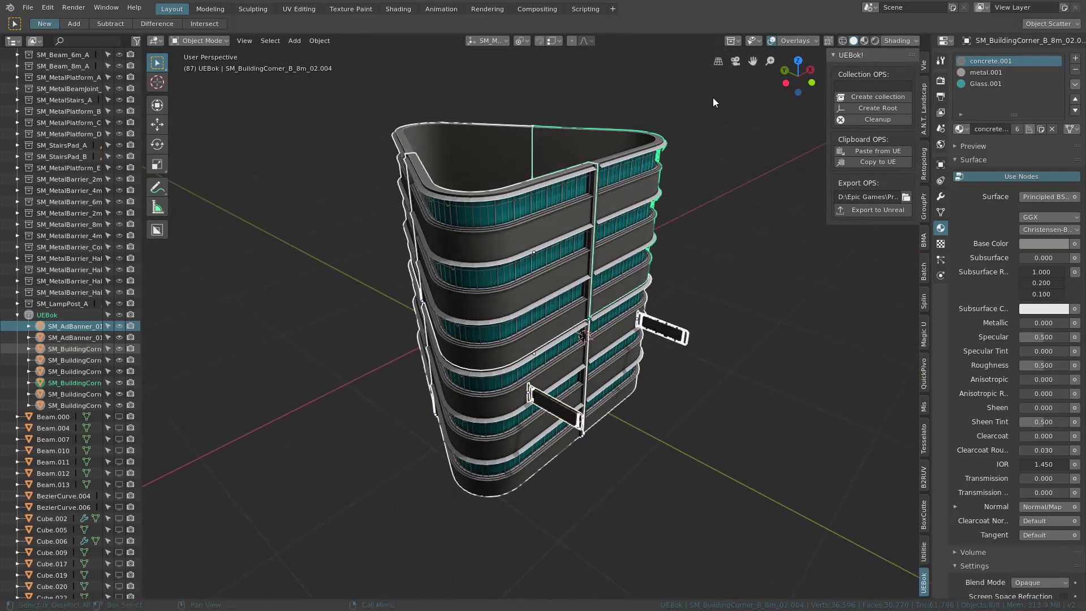
left_click_drag(713, 97, 342, 457)
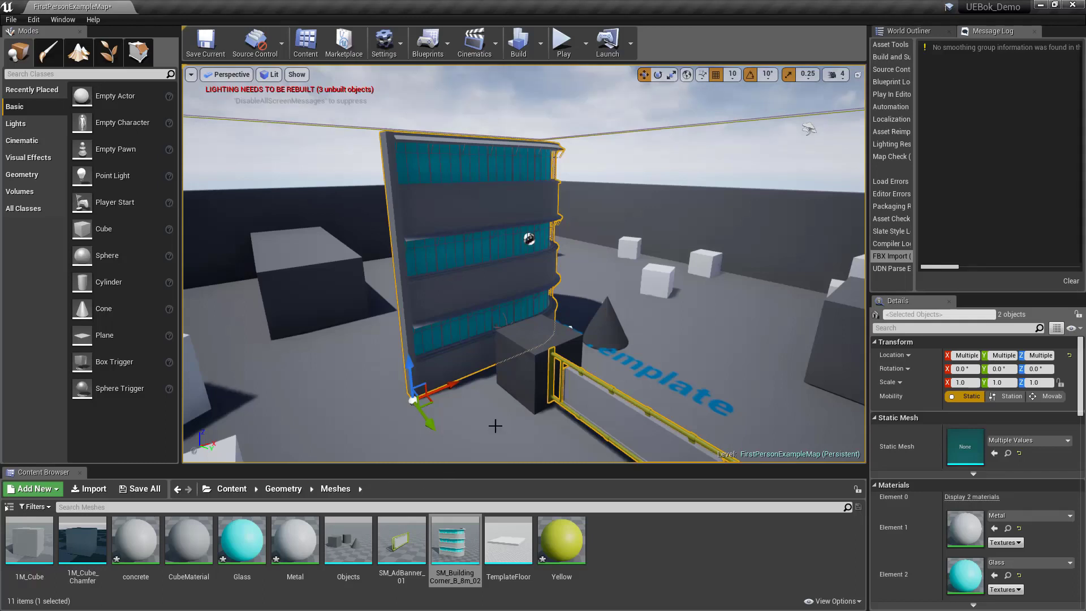
Switch to Unreal Editor and delete the selected building corner and ad banner from the level.
scroll(486, 362, "down", 5)
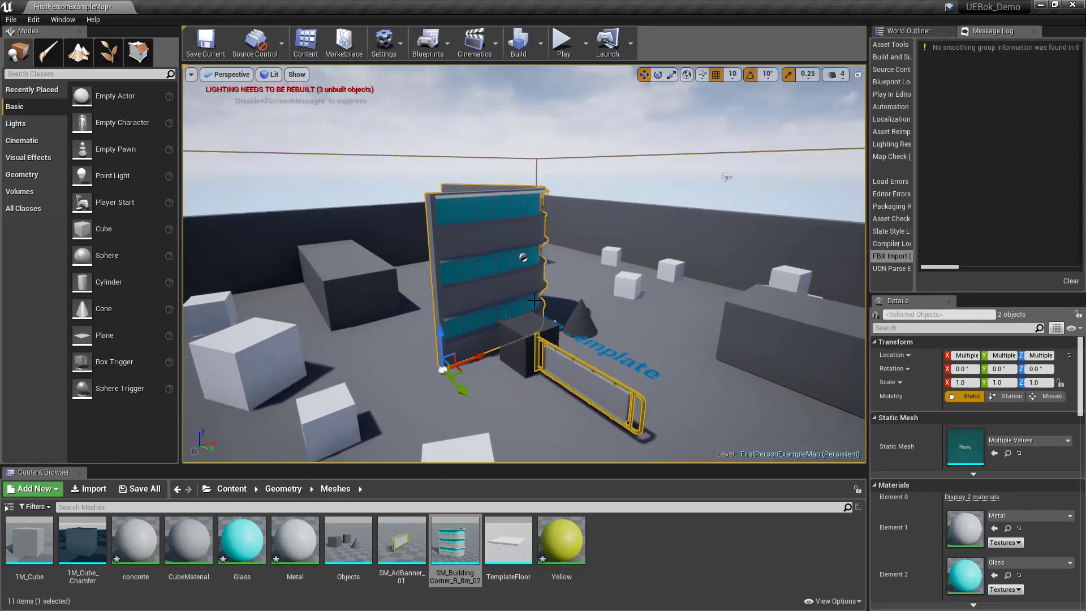
scroll(533, 300, "down", 4)
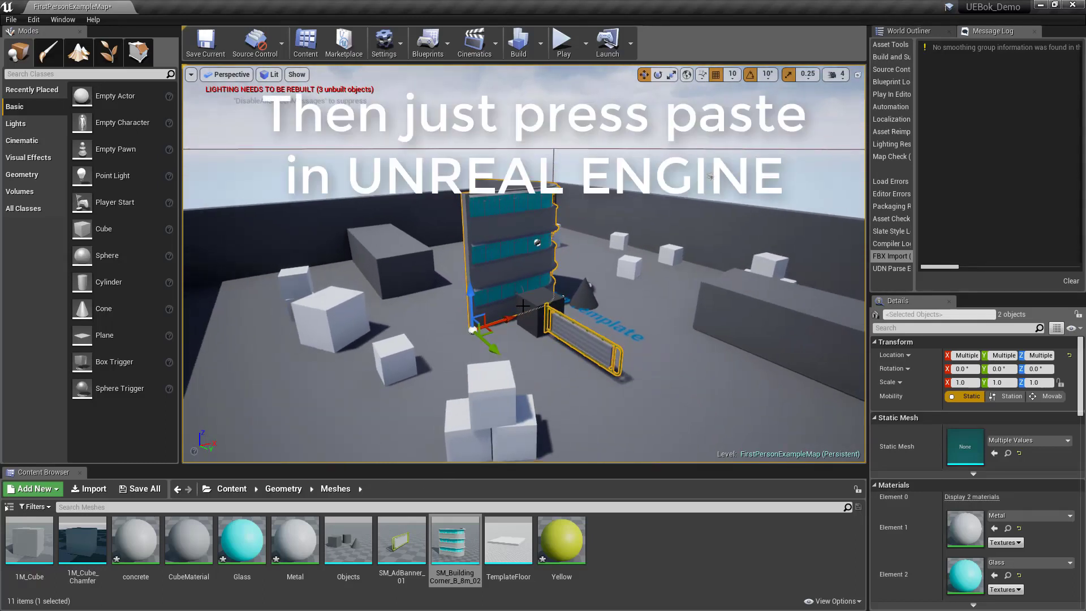
key("Delete")
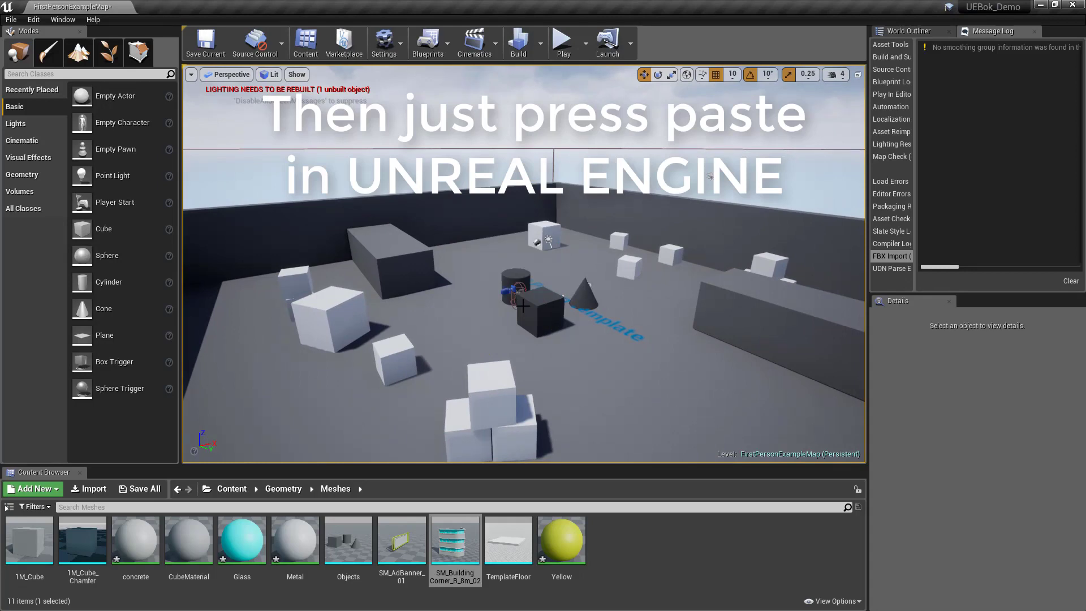
Paste the assembled tower from the clipboard into the level and view it from several sides.
right_click(523, 306)
mouse_move(554, 387)
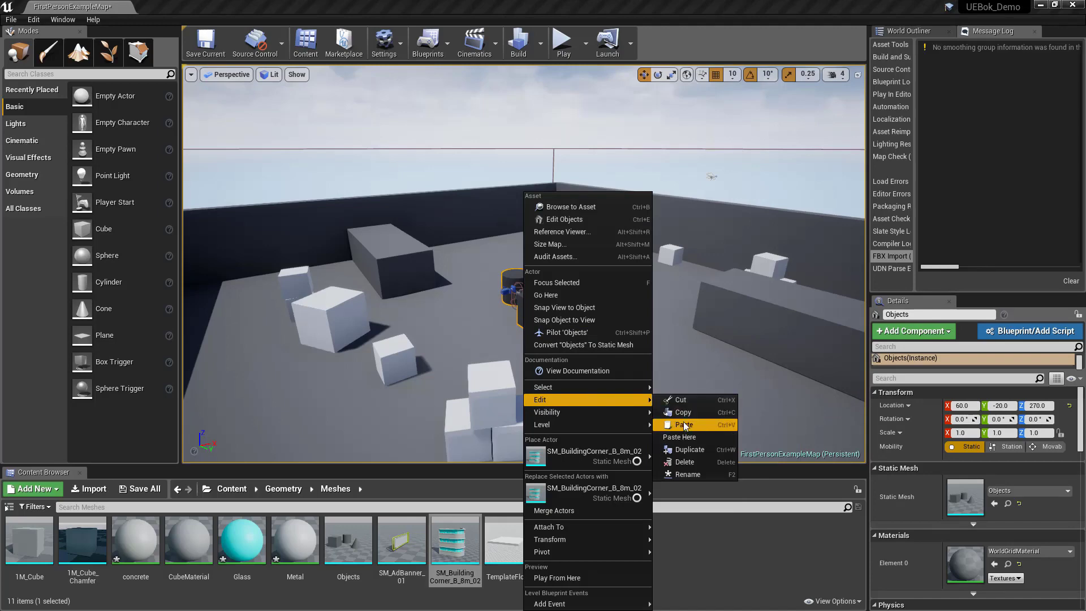
left_click(684, 424)
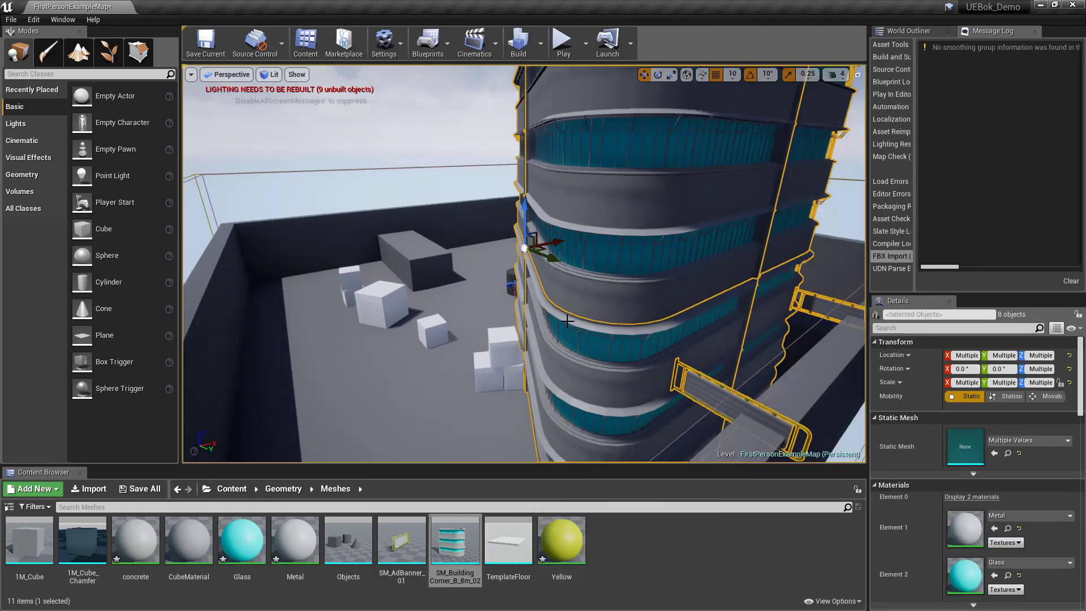
right_click_drag(551, 340, 611, 328)
right_click_drag(514, 332, 499, 336)
left_click_drag(427, 302, 316, 269)
mouse_move(458, 287)
right_mouse_down()
mouse_move(226, 298)
mouse_move(189, 289)
mouse_move(261, 317)
mouse_move(229, 304)
mouse_move(455, 293)
right_mouse_up()
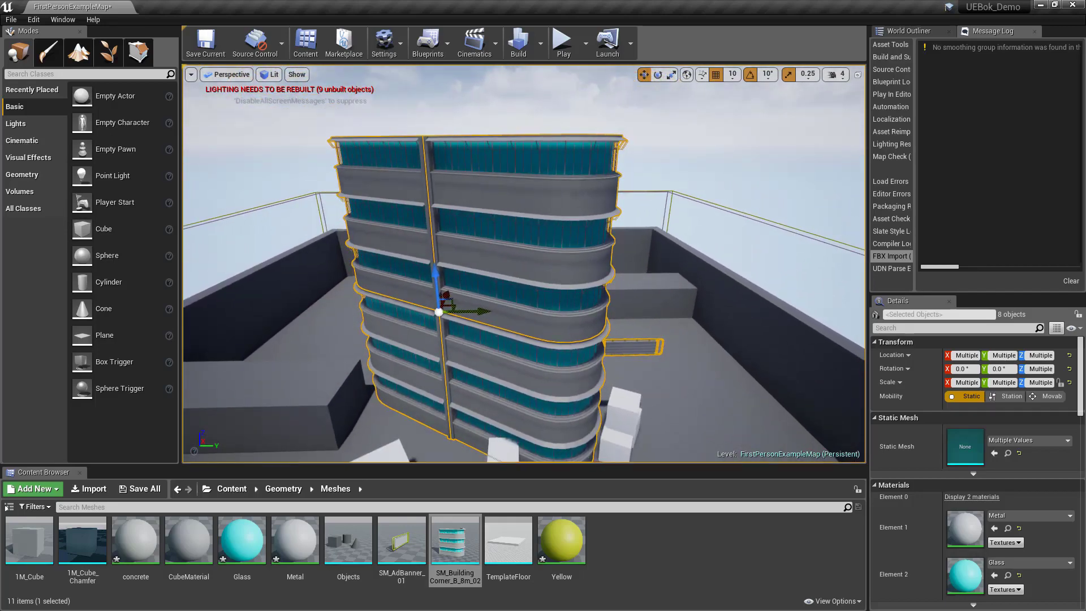
Copy the selected tower actors from the level to the clipboard.
right_click(486, 260)
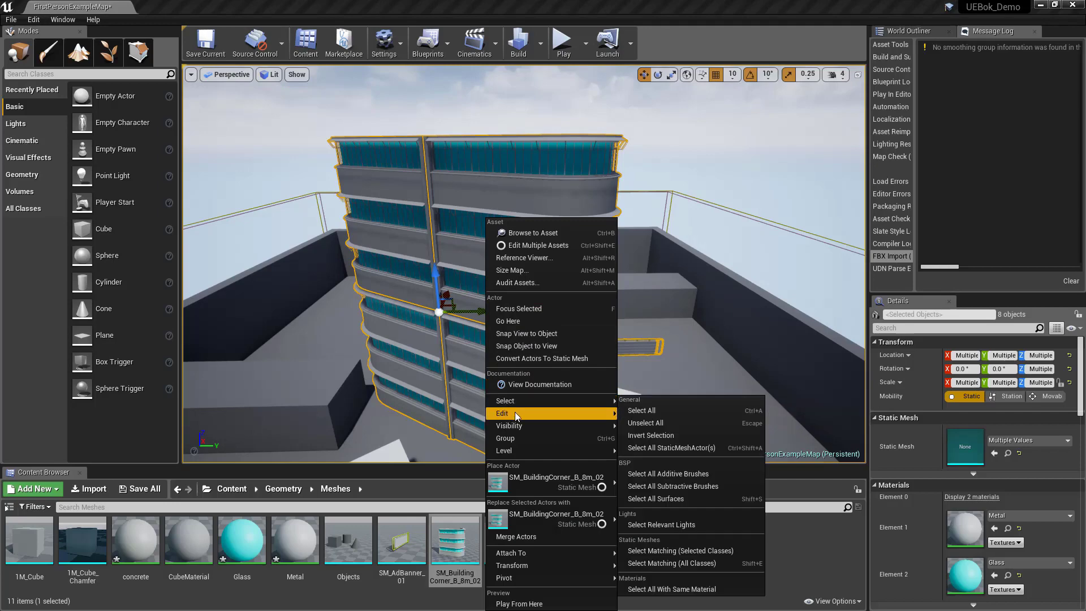
mouse_move(516, 416)
left_click(646, 428)
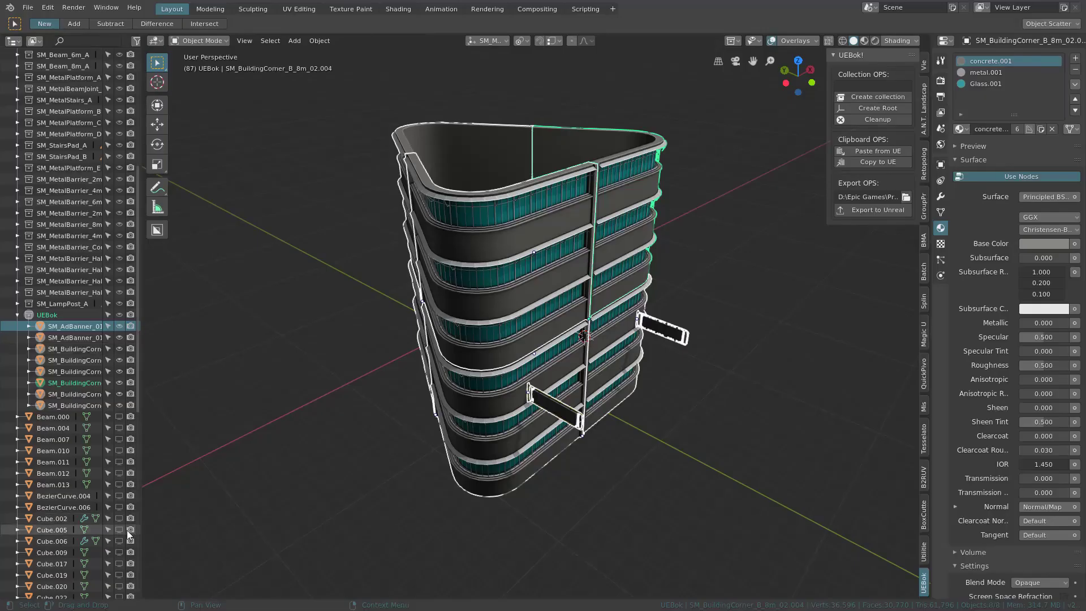
Switch to Blender, deselect the tower and leave the isolated Focus view.
middle_click_drag(429, 430, 430, 431, "shift")
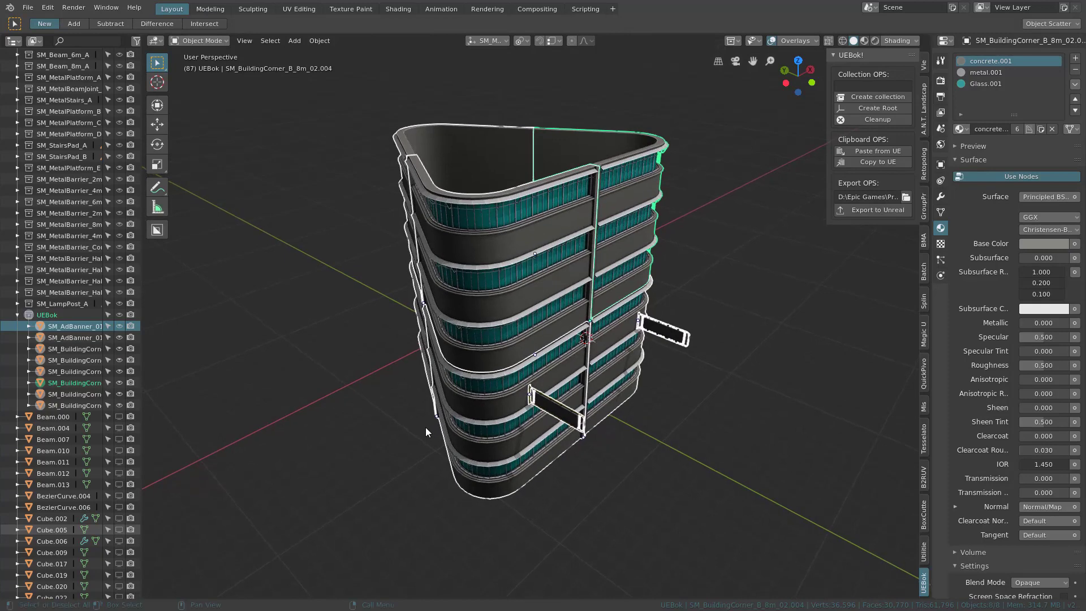
scroll(518, 361, "down", 2)
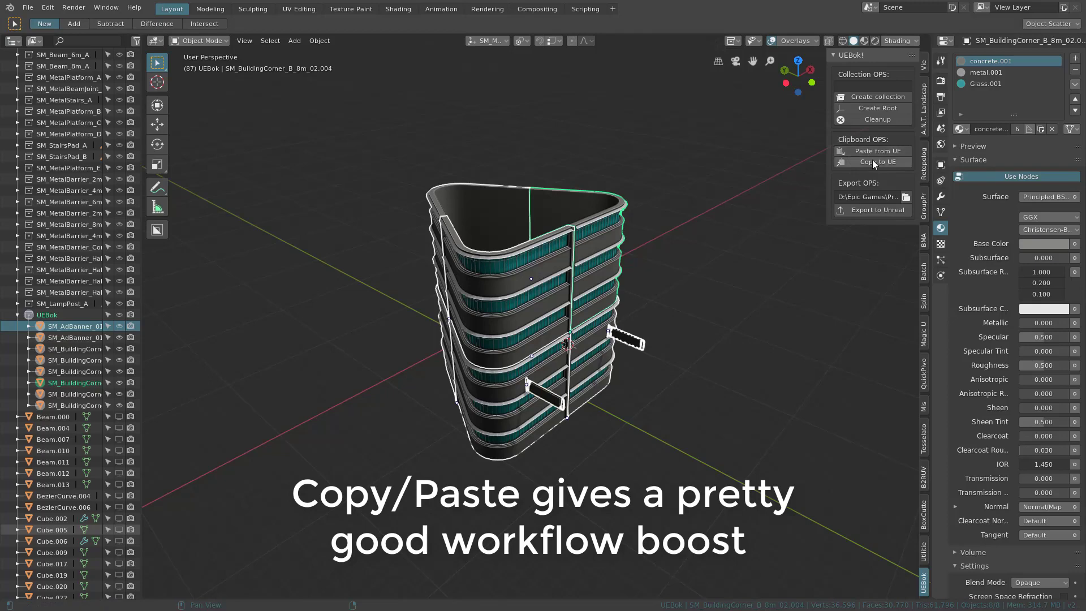
middle_click_drag(667, 238, 684, 225, "shift")
left_click(683, 225)
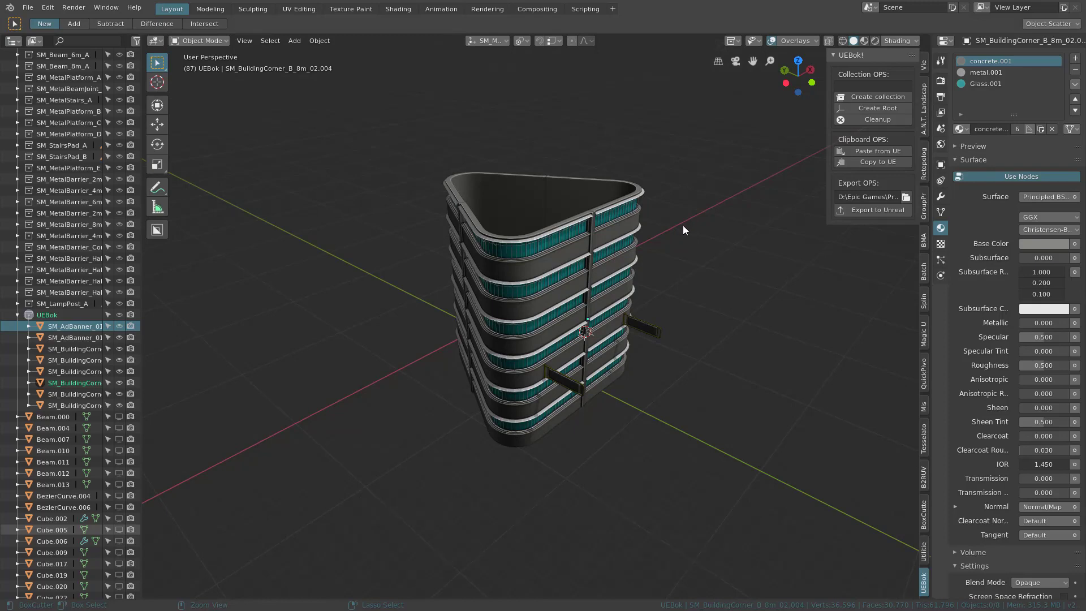
key("f")
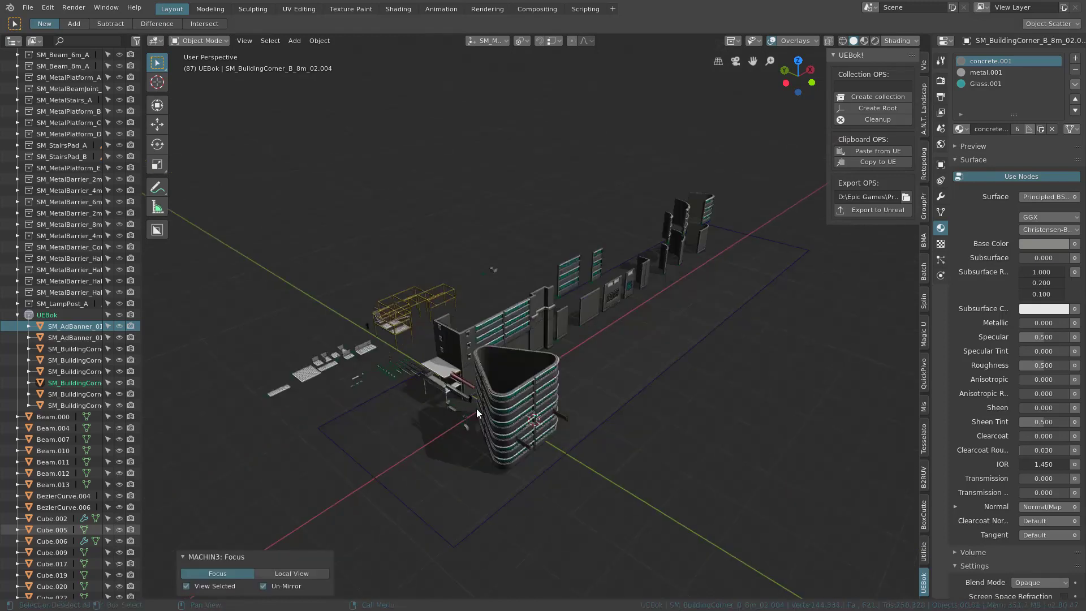
Select all six building corners and both ad banners of the tower and delete them.
middle_click_drag(517, 405, 560, 296, "shift")
scroll(560, 296, "up", 2)
left_click(583, 317)
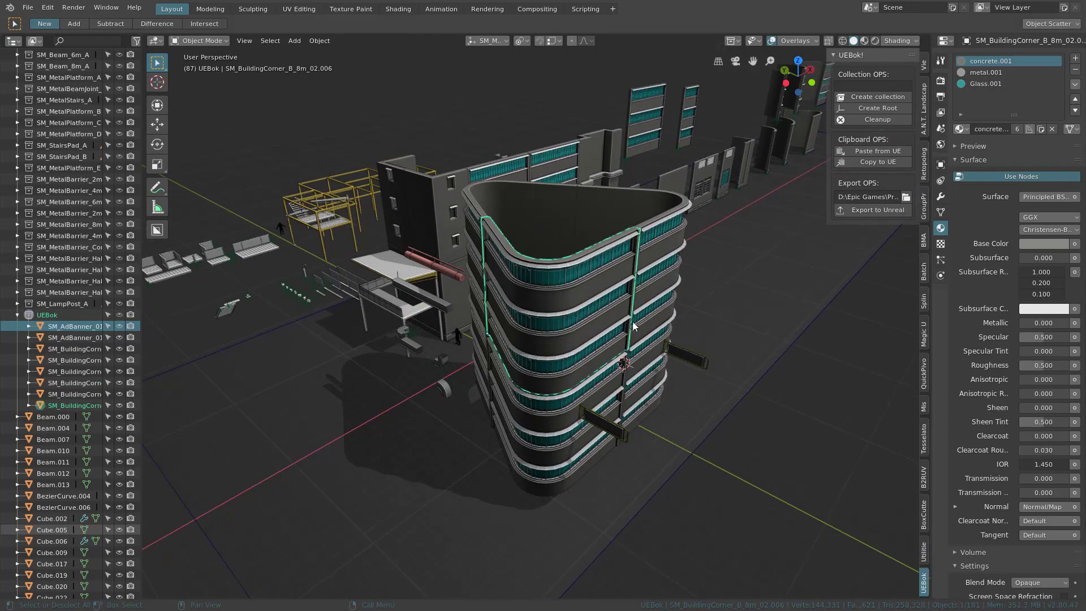
left_click(645, 341, "shift")
left_click(577, 413, "shift")
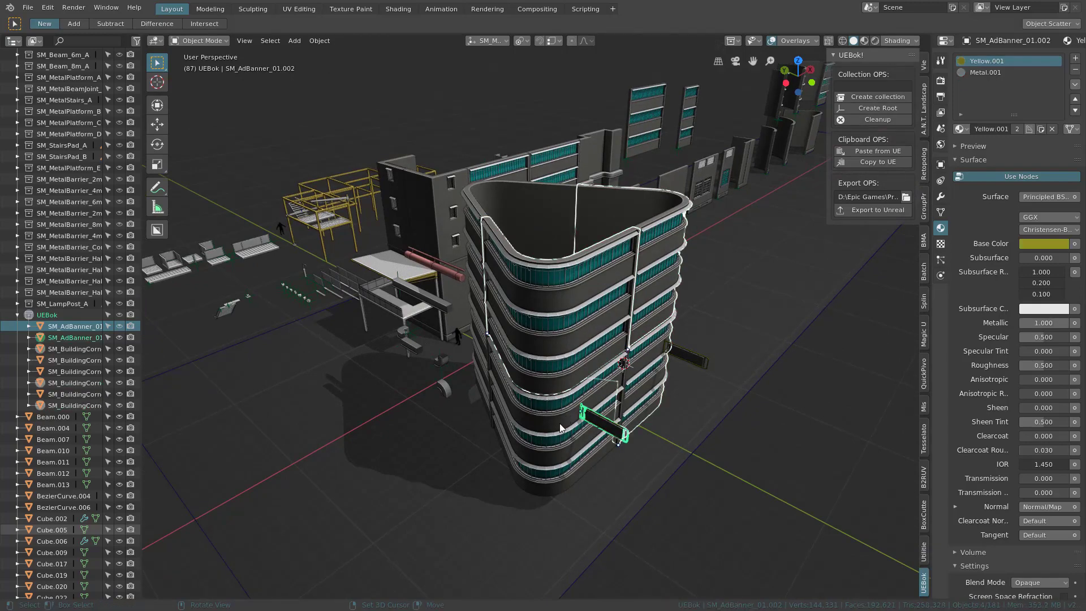
left_click(560, 424, "shift")
left_click(651, 385, "shift")
left_click(678, 353, "shift")
mouse_move(525, 327)
middle_mouse_down()
mouse_move(566, 333)
mouse_move(507, 331)
middle_mouse_up()
left_click(461, 278, "shift")
left_click(542, 438, "shift")
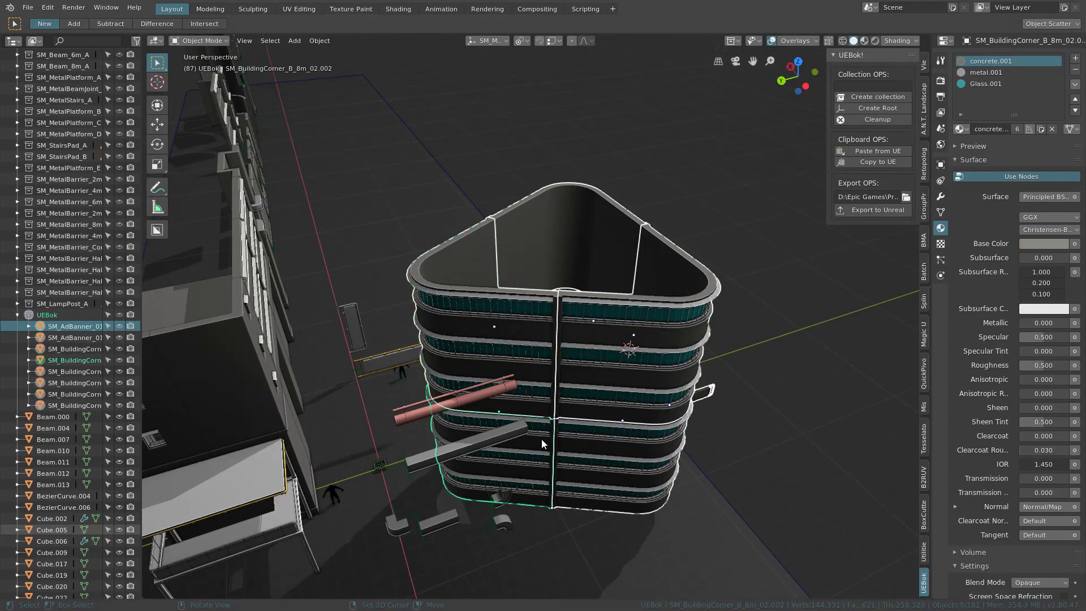
middle_click_drag(542, 439, 701, 421)
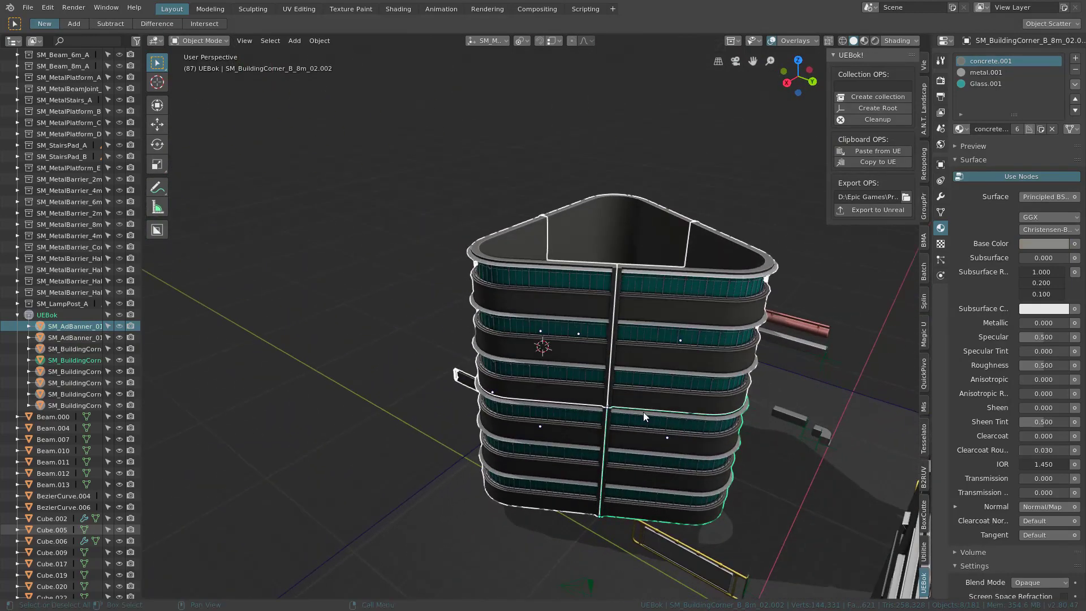
key("Delete")
Paste the copied Unreal actors into the scene with UEBok!
middle_click_drag(671, 371, 622, 306)
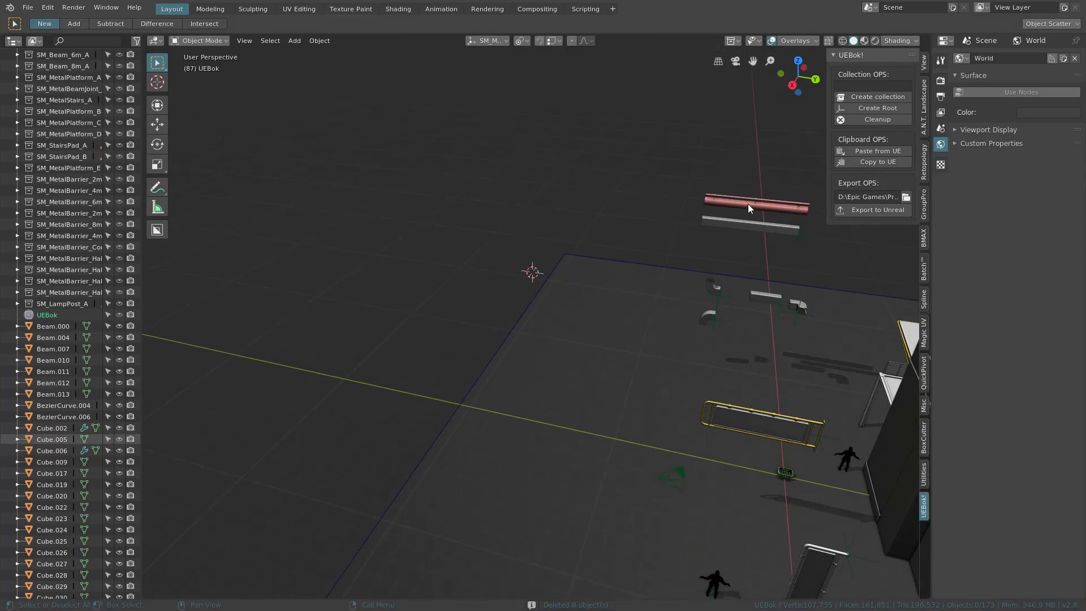
left_click(865, 156)
middle_click_drag(670, 266, 684, 311)
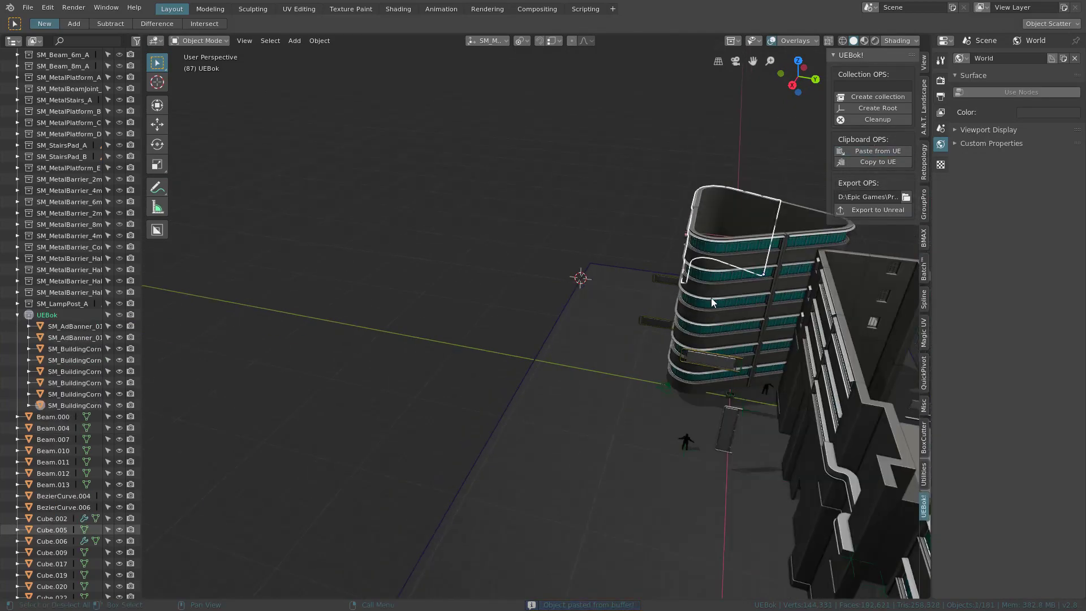
key("g")
key("x")
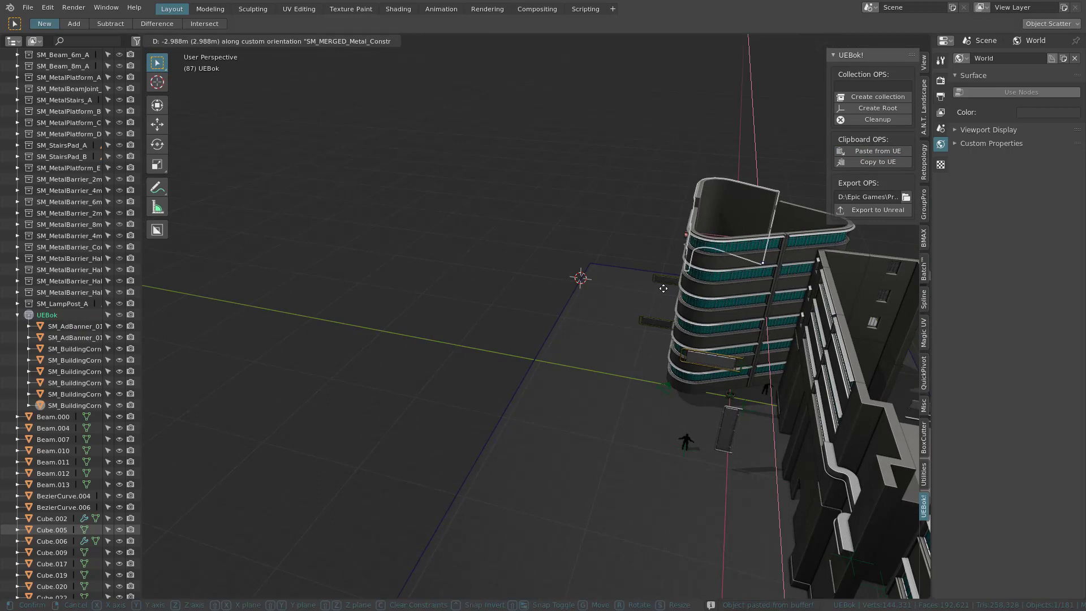
key("y")
right_click(605, 288)
Select both ad banners and all six building corners in the UEBok collection and move them -12.8 m in X and -12.7 m in Y.
middle_click_drag(677, 288, 905, 302)
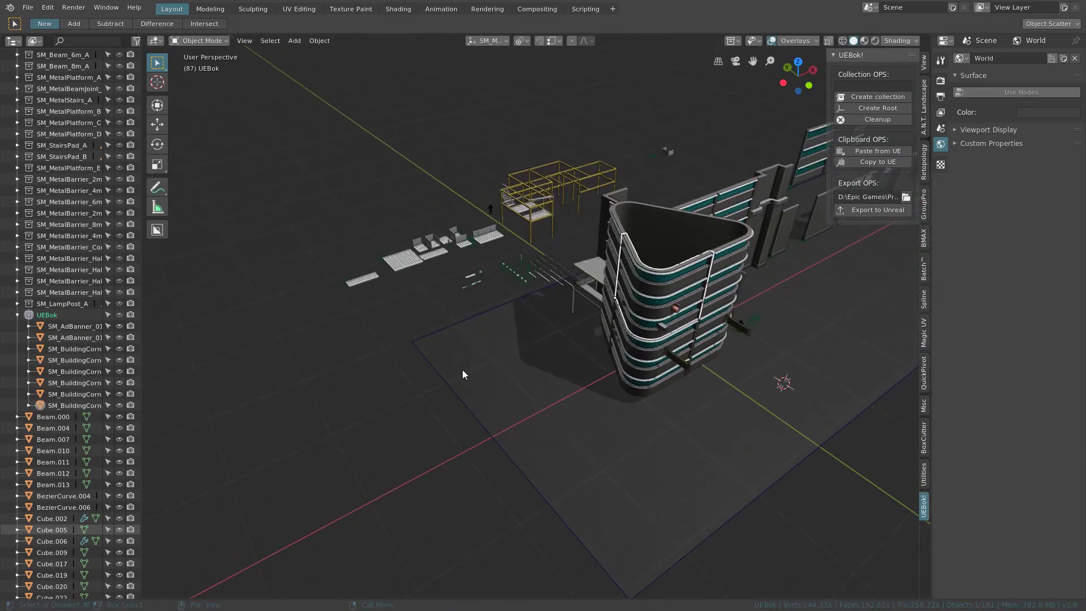
left_click(91, 327)
left_click(73, 338, "ctrl")
left_click(68, 349, "ctrl")
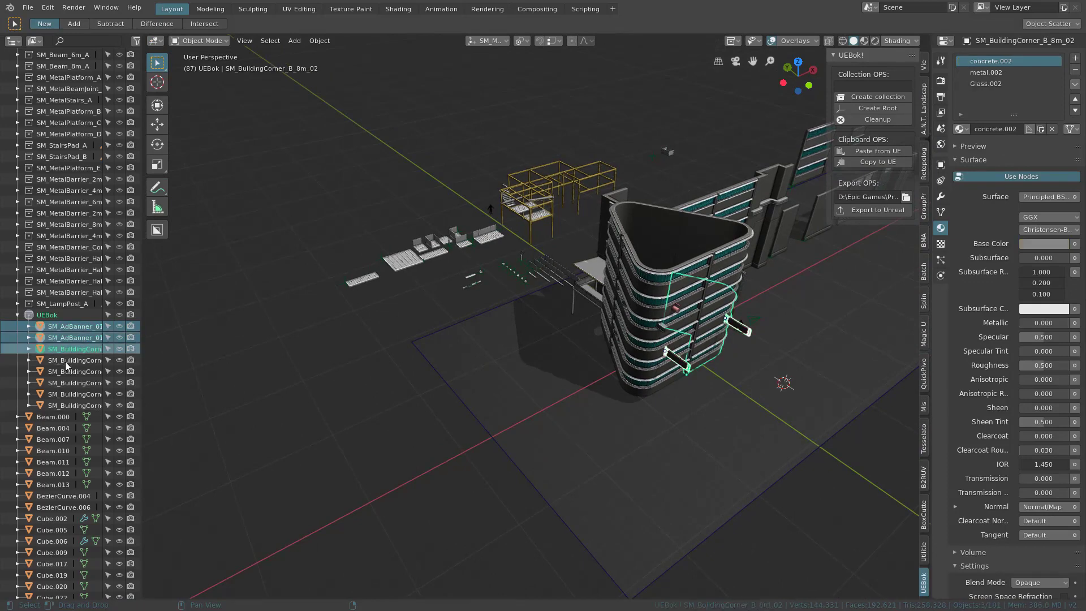
left_click(65, 360, "ctrl")
left_click(63, 372, "ctrl")
left_click(63, 383, "ctrl")
left_click(63, 396, "ctrl")
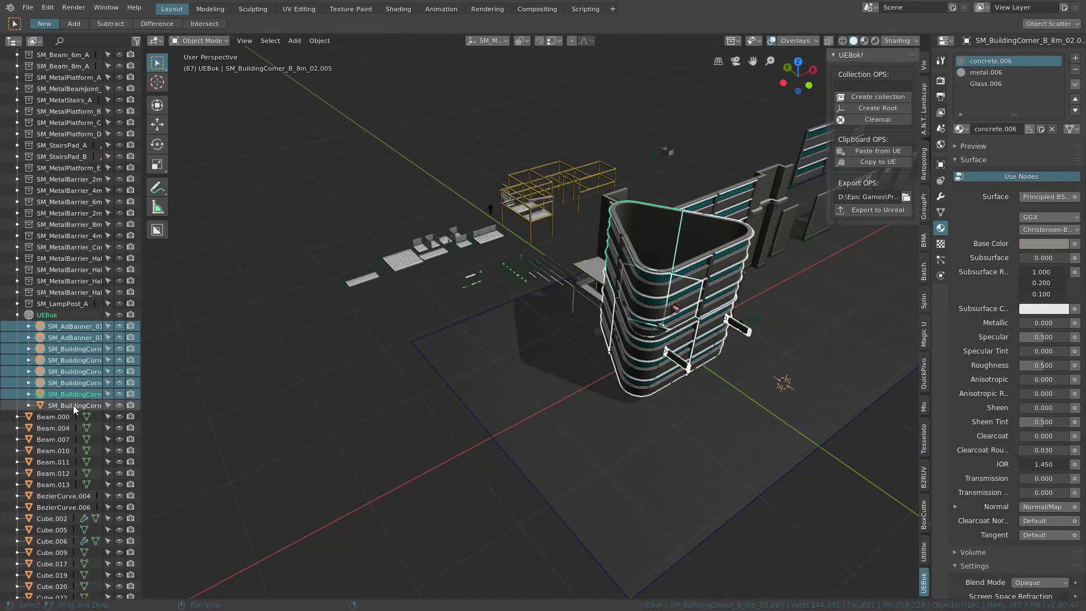
left_click(73, 405, "ctrl")
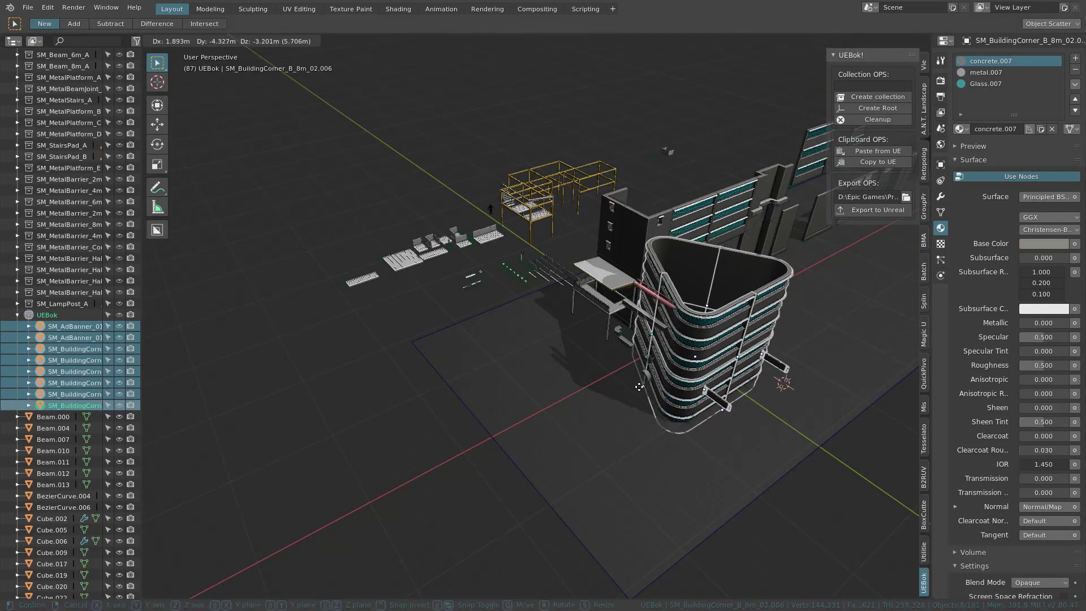
key("shift+z")
left_click(591, 478)
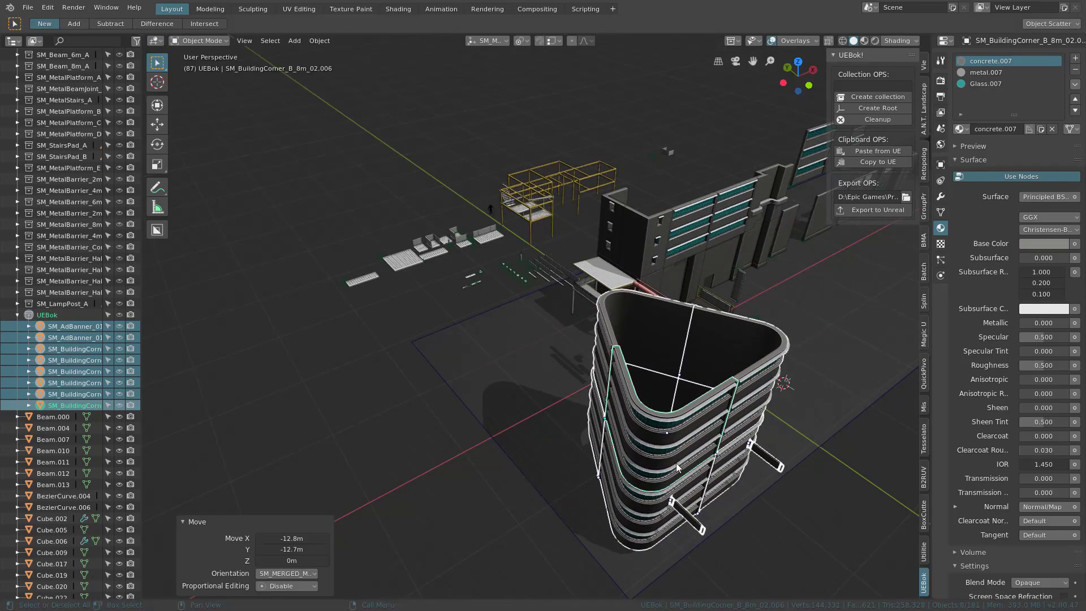
Rotate the whole tower about -89.7° around the view axis from a side-on view so it lies sideways.
middle_click_drag(591, 478, 543, 357)
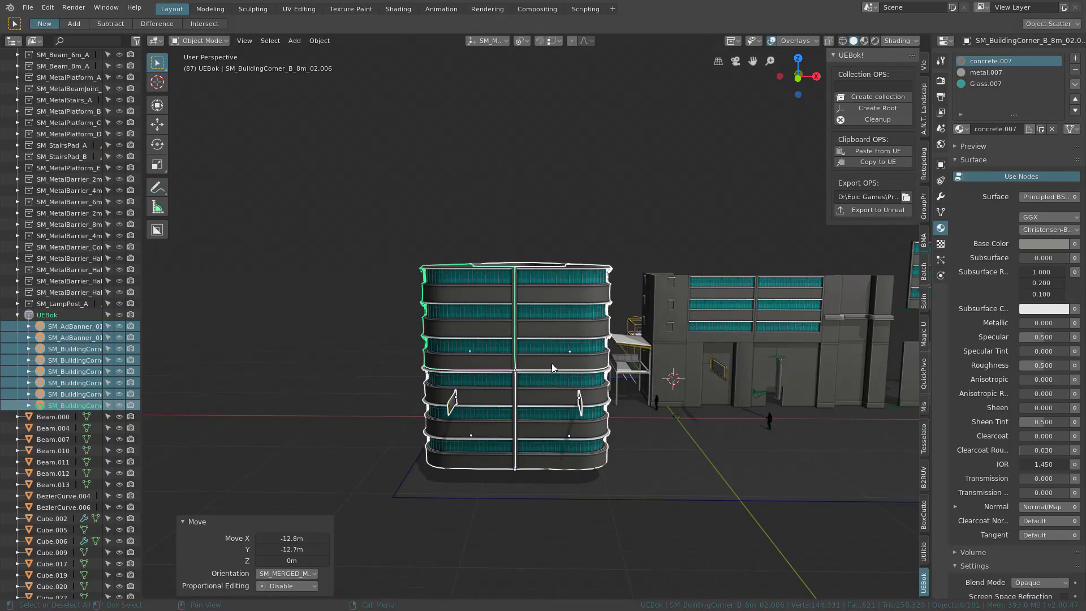
key("r")
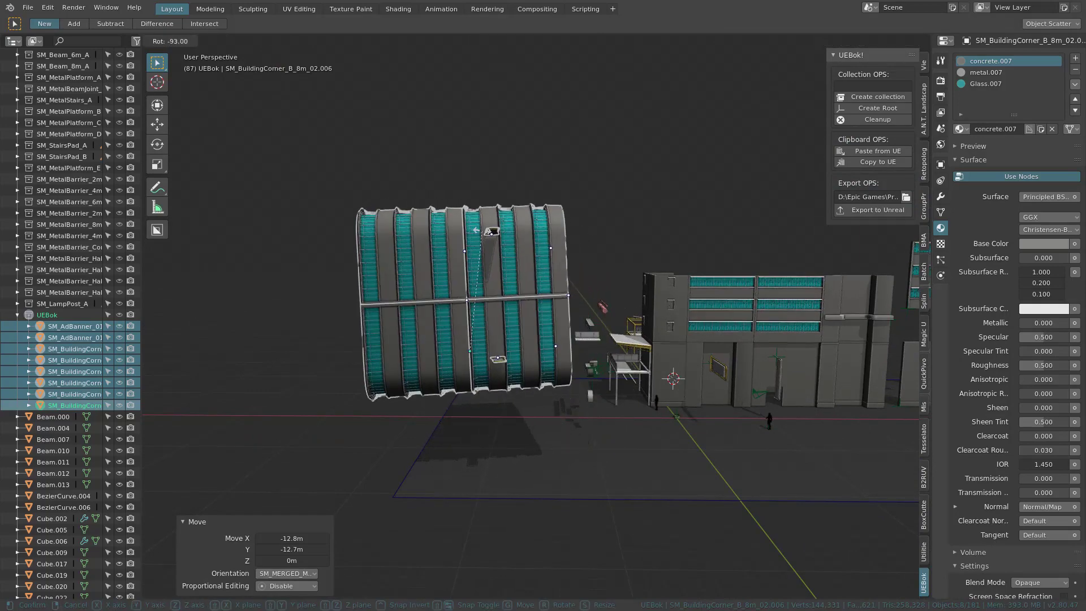
left_click(447, 267)
middle_click_drag(447, 267, 538, 305)
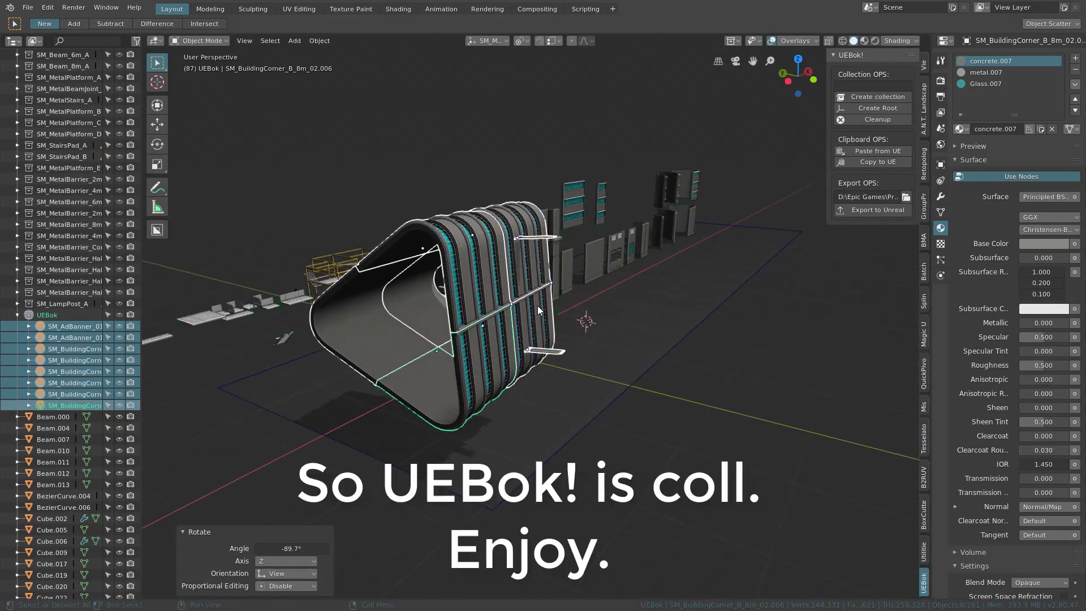
Copy the rotated tower's objects to the clipboard for Unreal with UEBok!
left_click(870, 161)
middle_click_drag(679, 237, 591, 261)
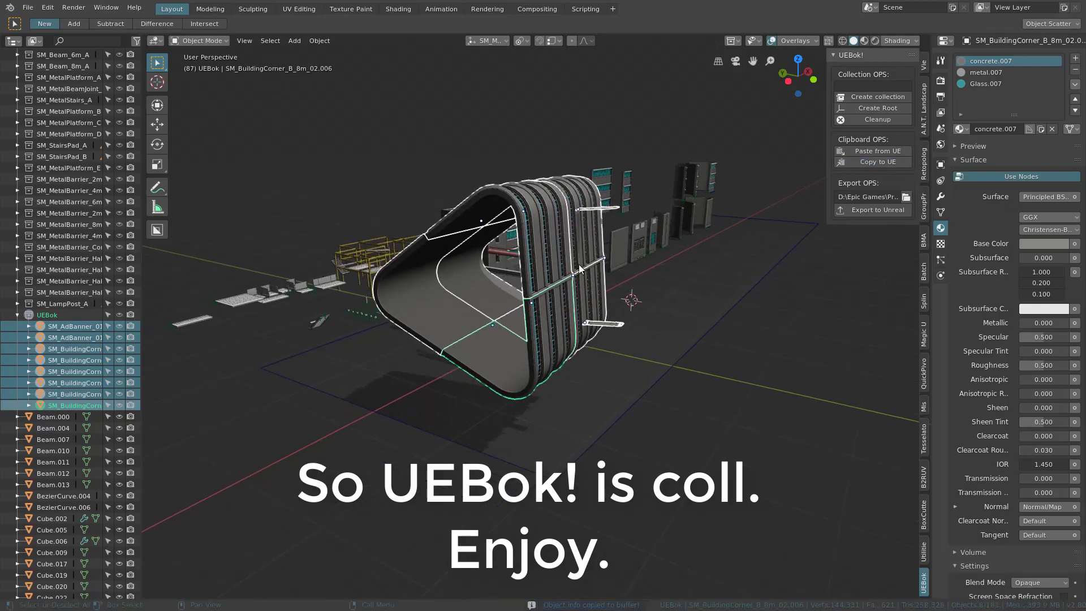
key("Delete")
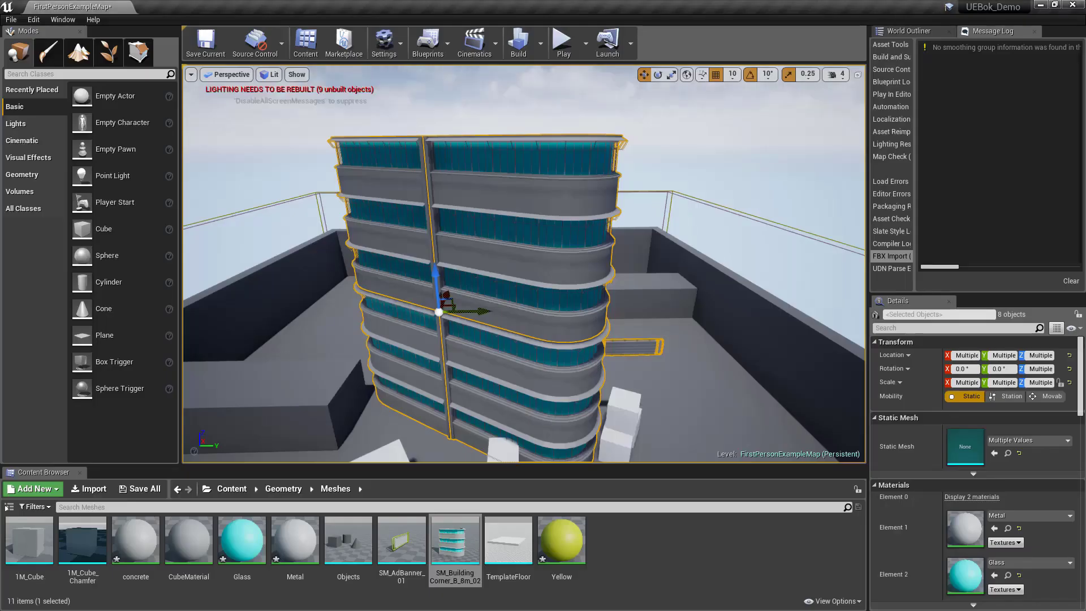
Switch to Unreal Editor, paste the rotated tower into the level and view it beside the upright one.
scroll(428, 374, "down", 3)
right_click_drag(406, 350, 397, 348)
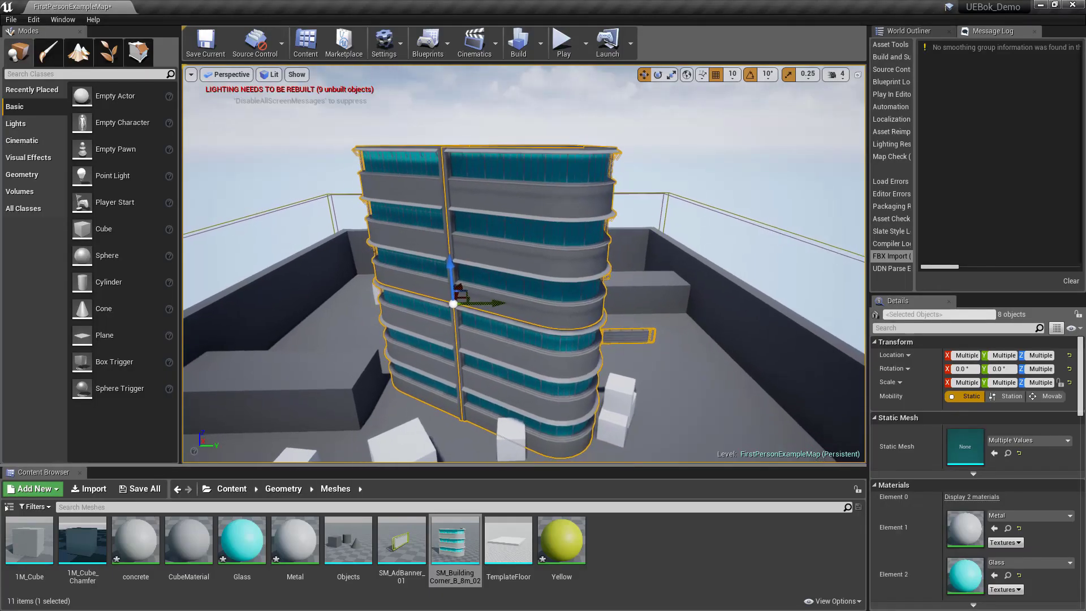
left_click_drag(450, 335, 444, 343, "alt")
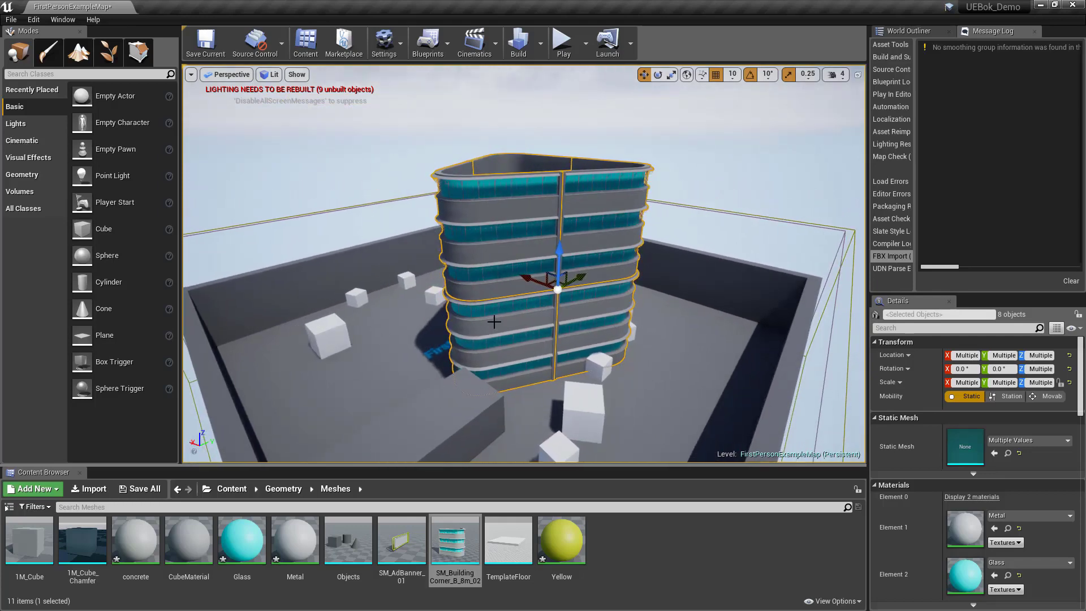
right_click(569, 325)
mouse_move(603, 413)
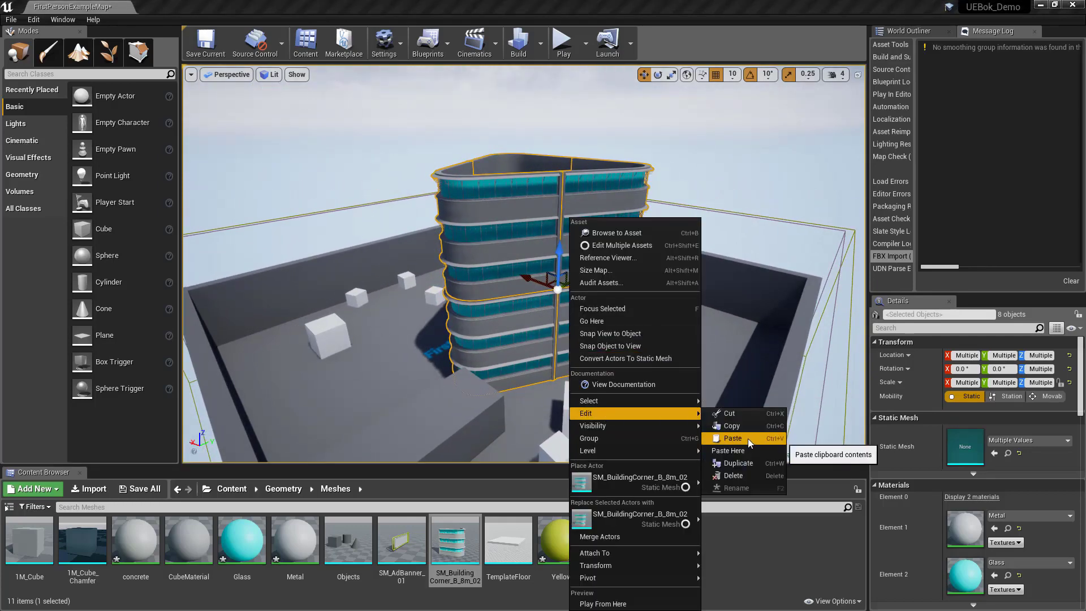
left_click(748, 437)
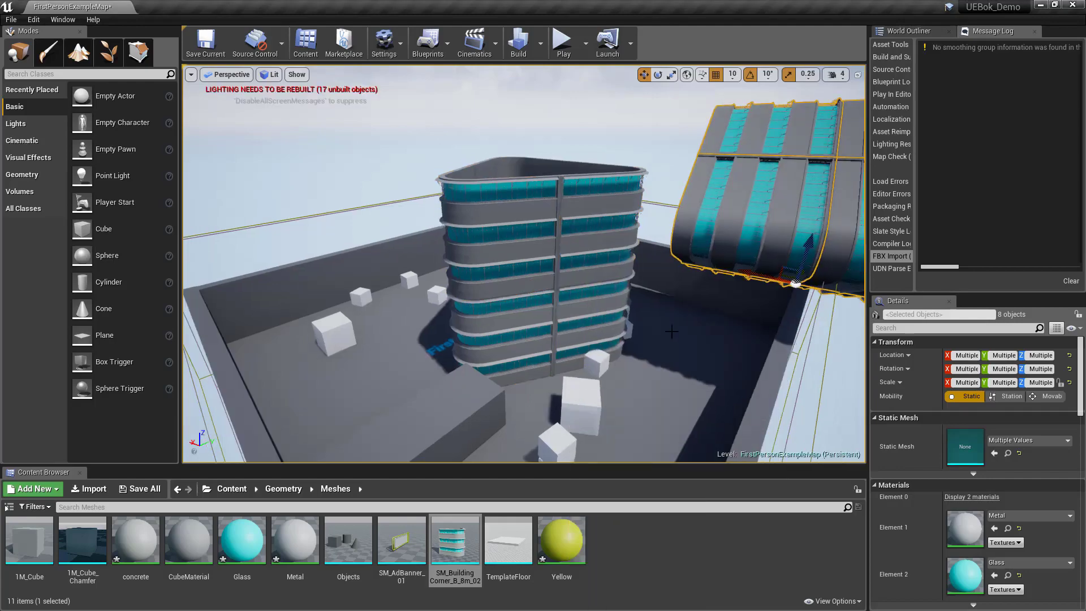
right_click_drag(616, 307, 555, 290)
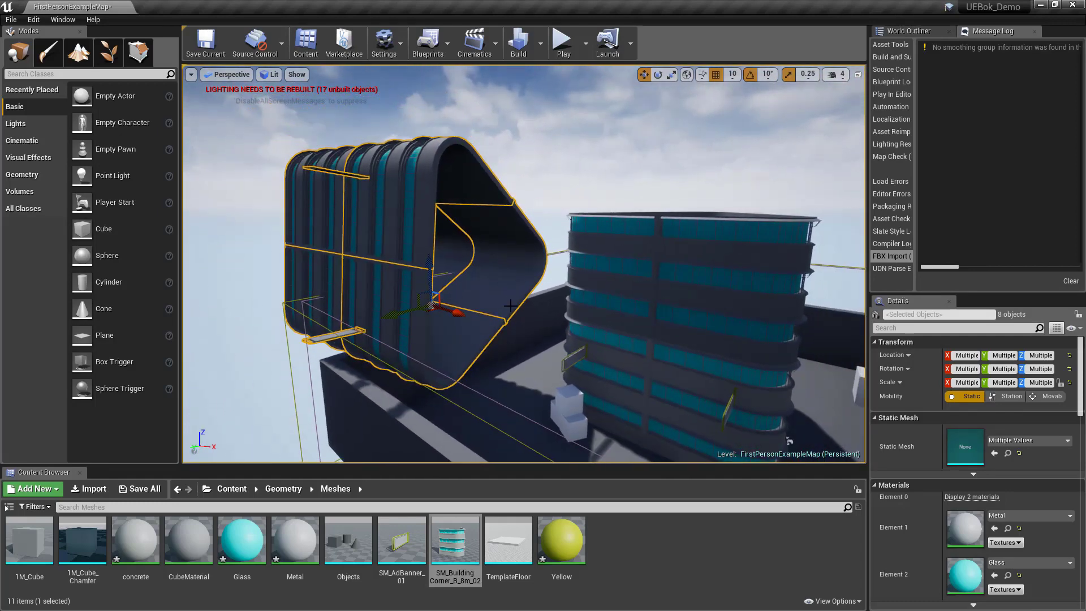
right_click_drag(507, 305, 534, 317)
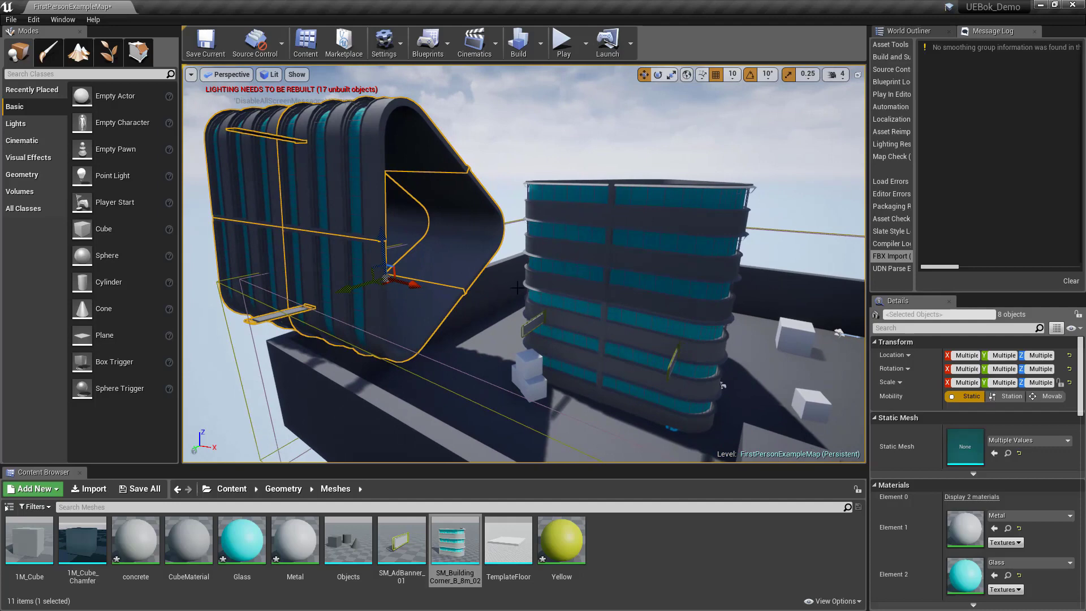
Enlarge the Content Browser area and show the World Outliner's list of actors.
left_click_drag(452, 465, 453, 403)
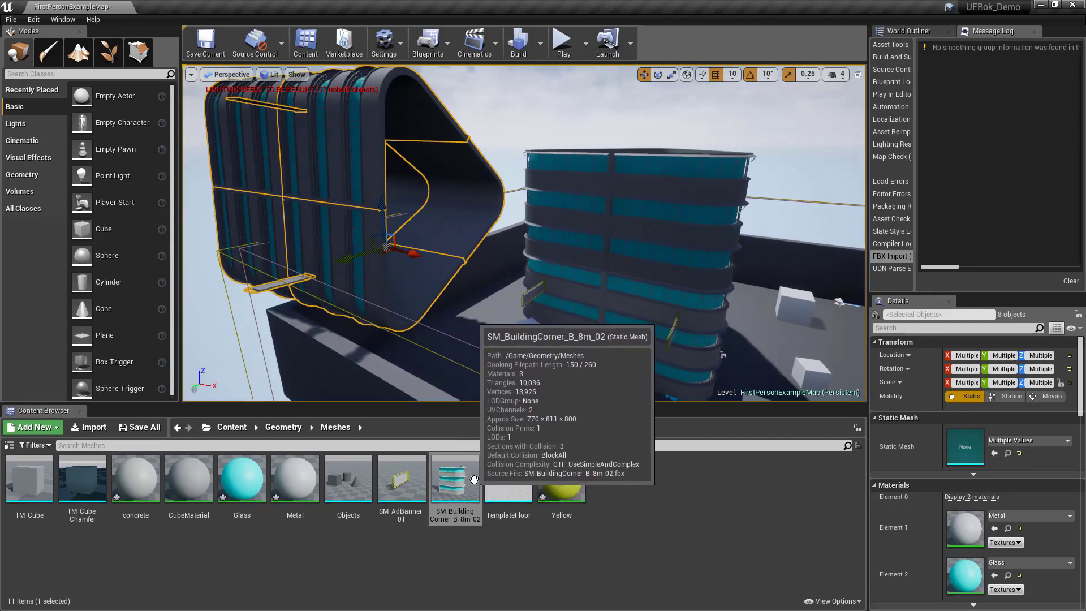
left_click(909, 31)
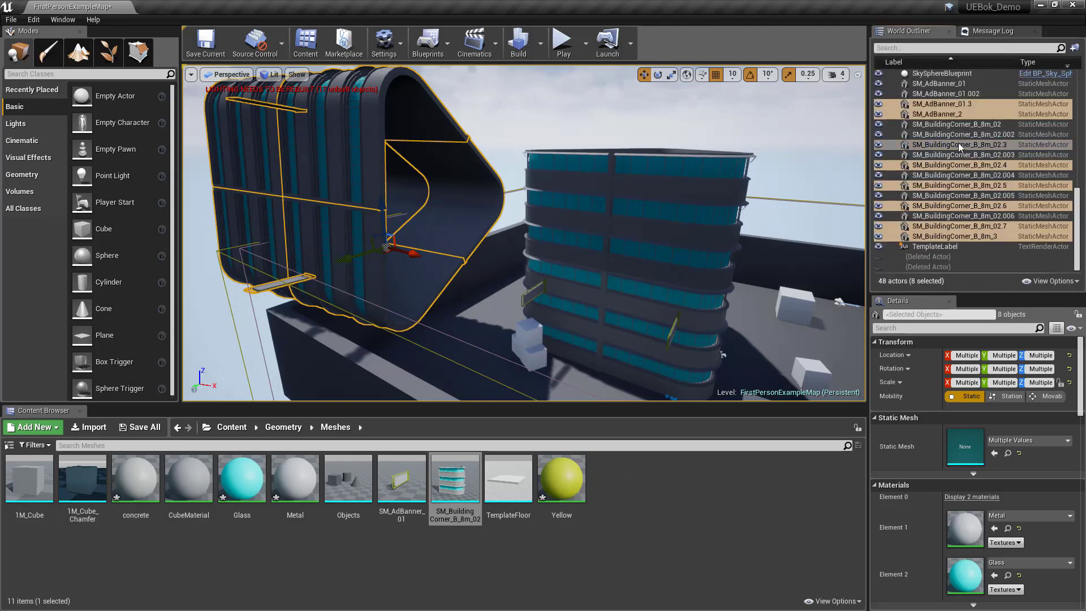